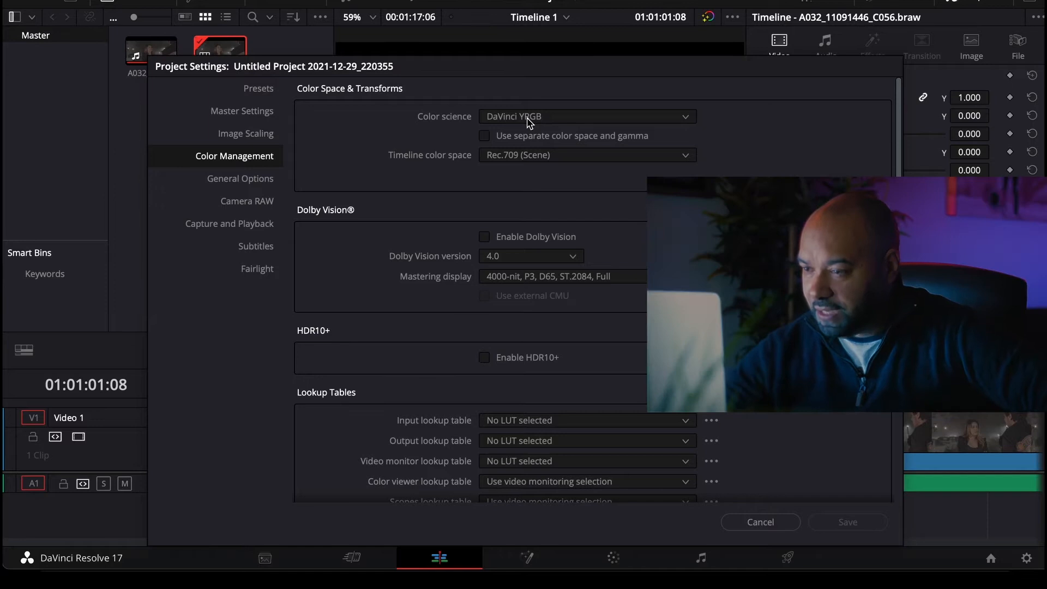
Set the project's color science to DaVinci YRGB Color Managed with the HDR color processing mode and save the settings
left_click(528, 116)
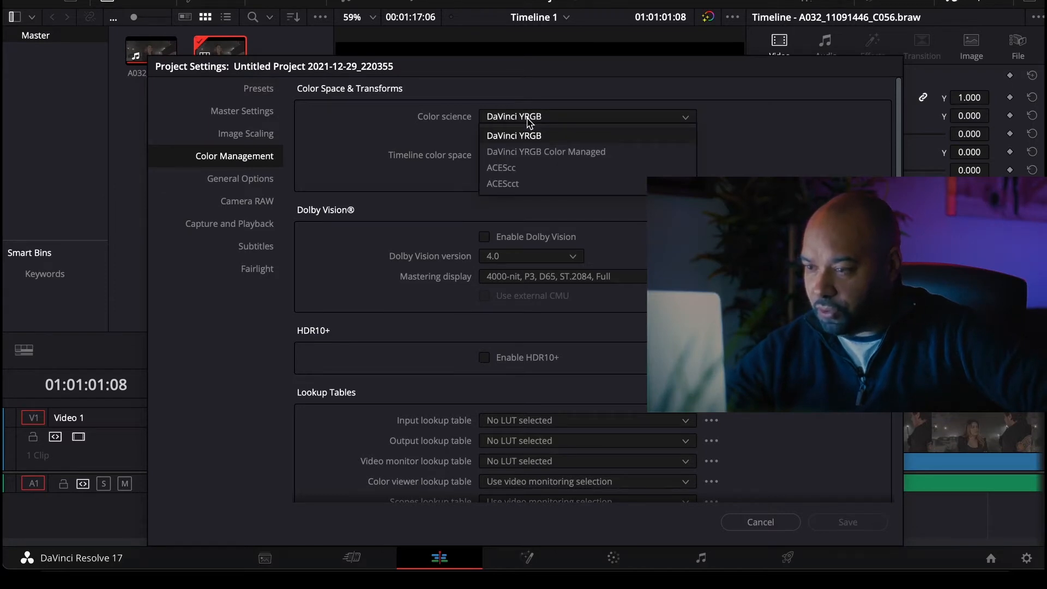
left_click(532, 153)
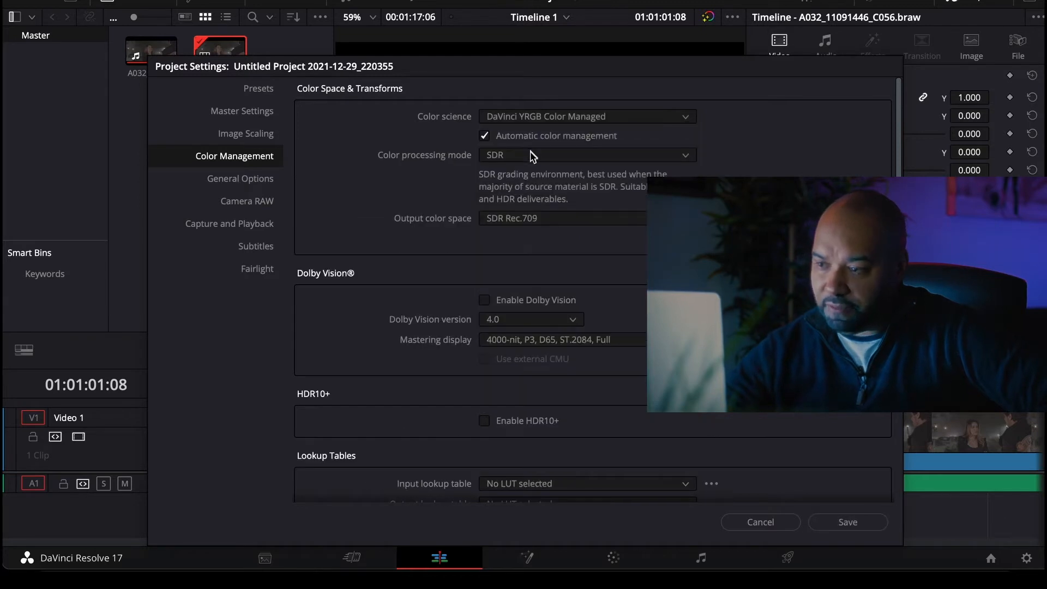
left_click(532, 155)
left_click(526, 193)
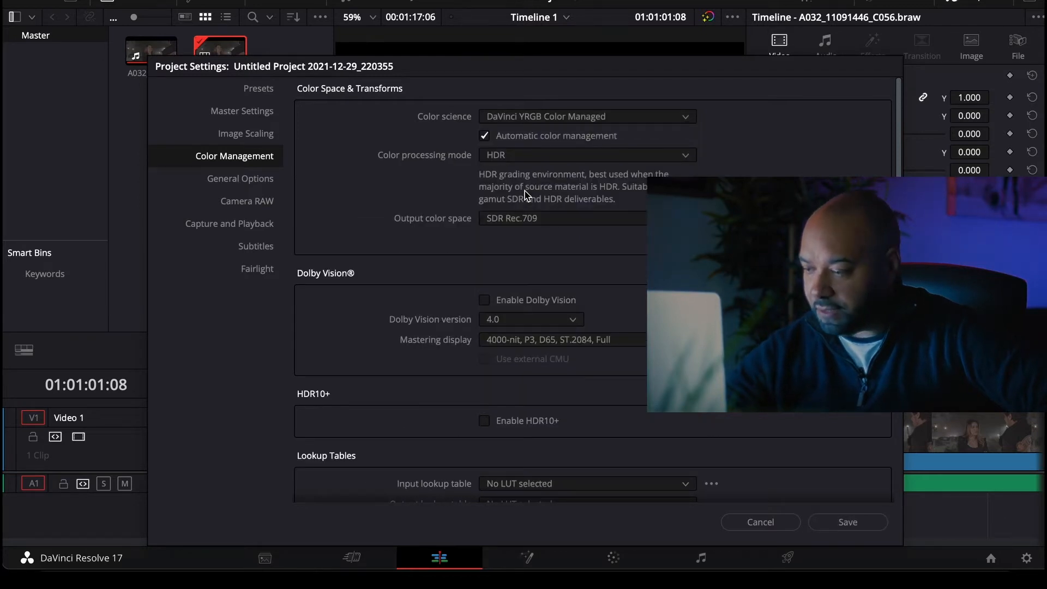
left_click(848, 522)
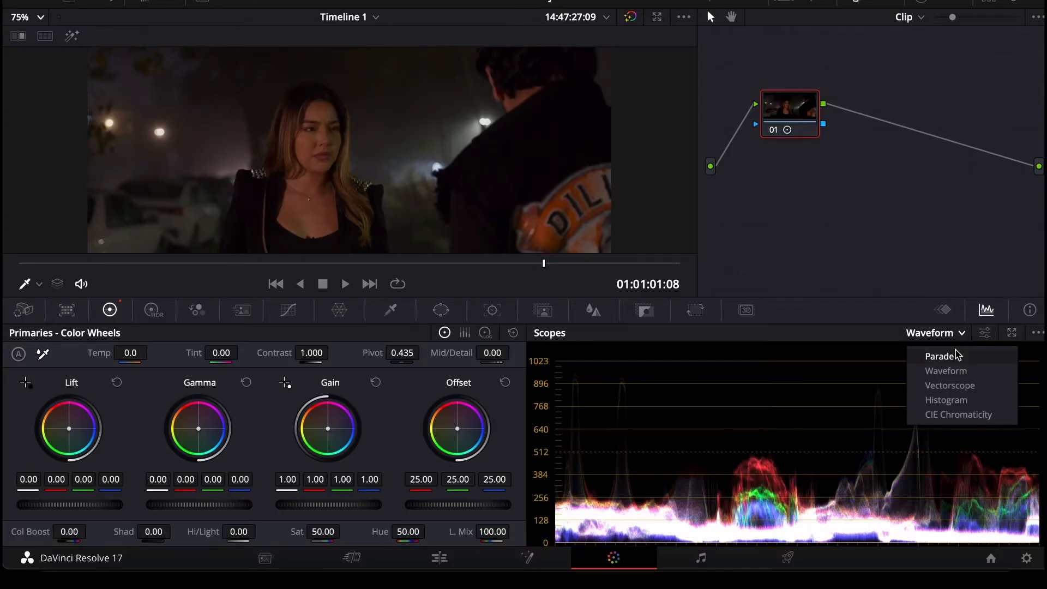
Display the Parade scope and balance the clip with a temperature of -1740 and a tint of 11
left_click(954, 356)
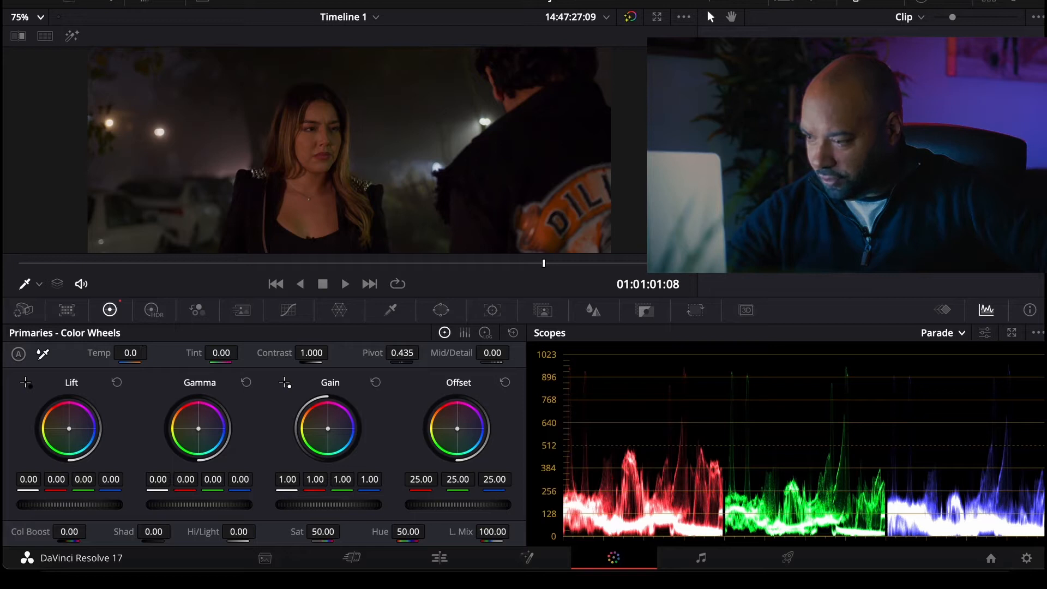
left_click_drag(130, 353, 75, 353)
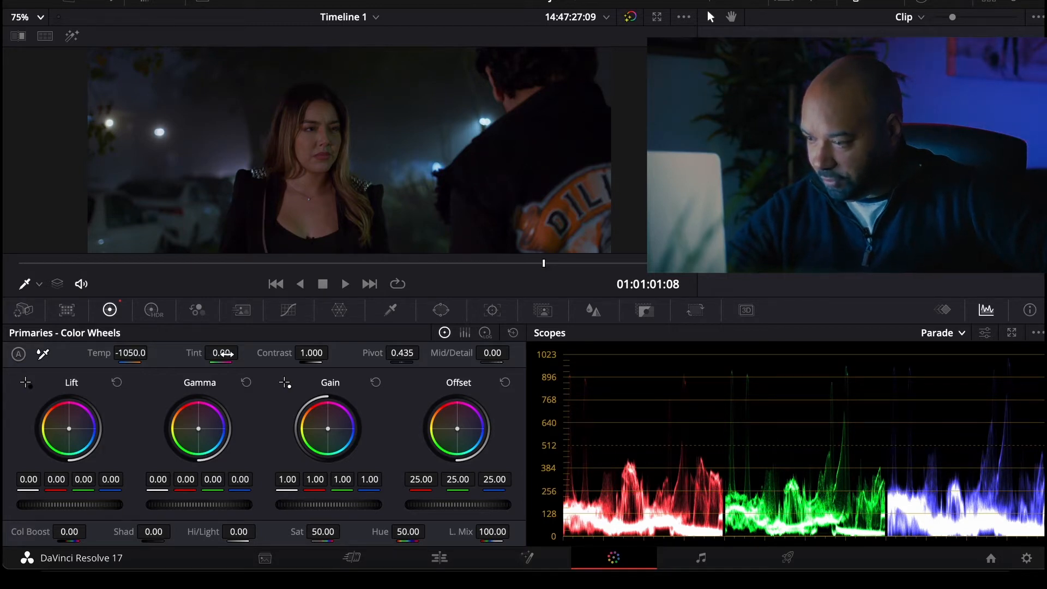
left_click_drag(221, 353, 199, 353)
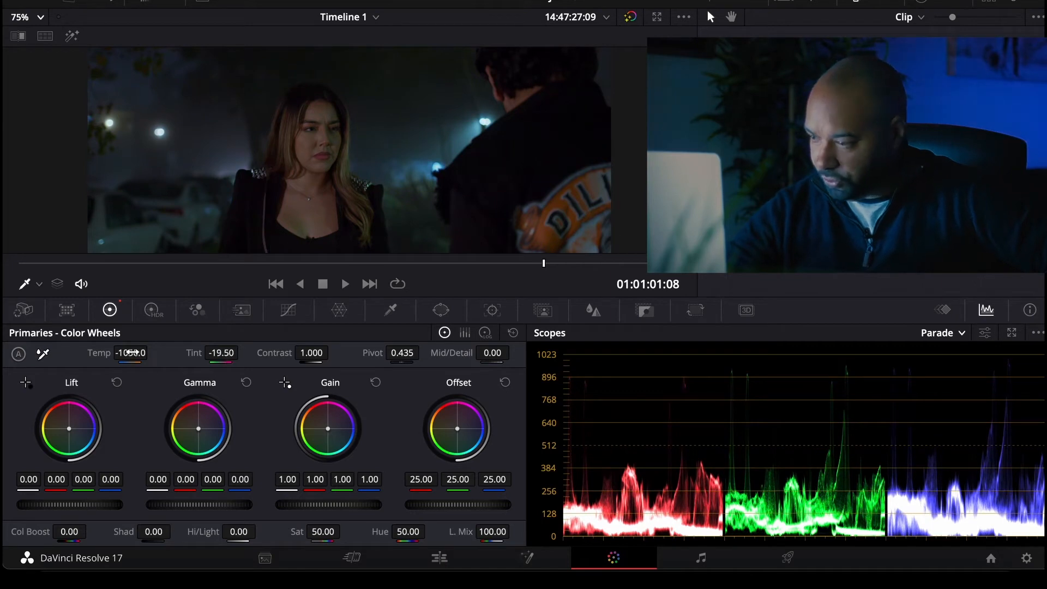
left_click_drag(131, 353, 244, 351)
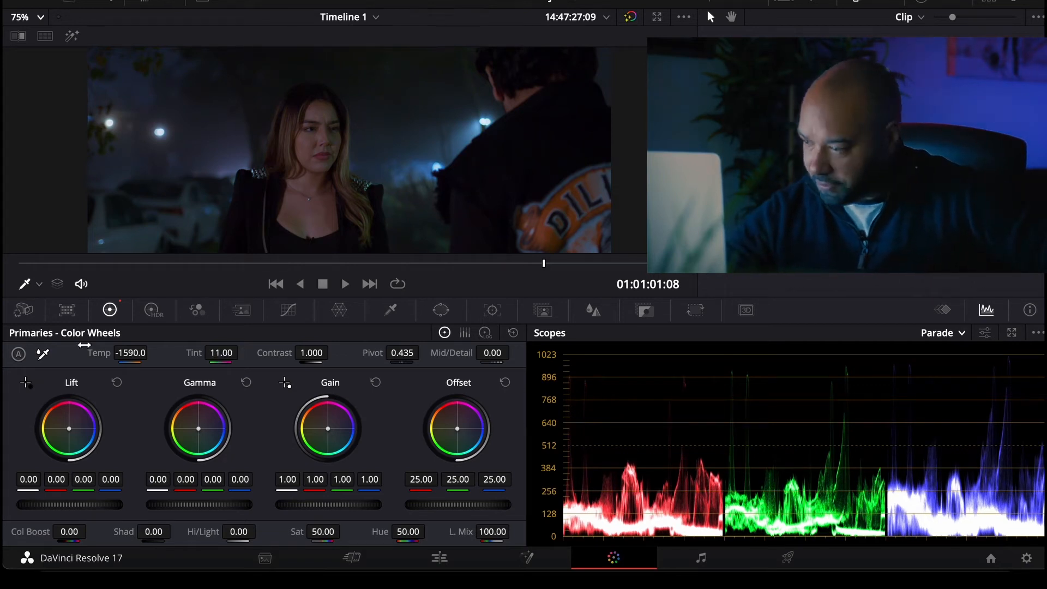
left_click_drag(152, 353, 136, 353)
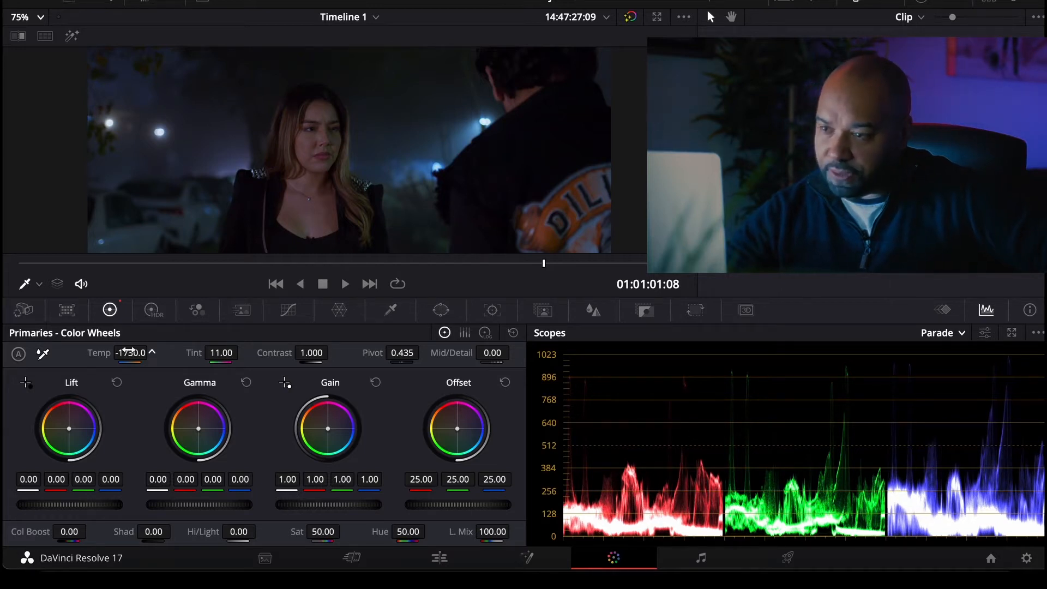
left_click_drag(128, 352, 128, 351)
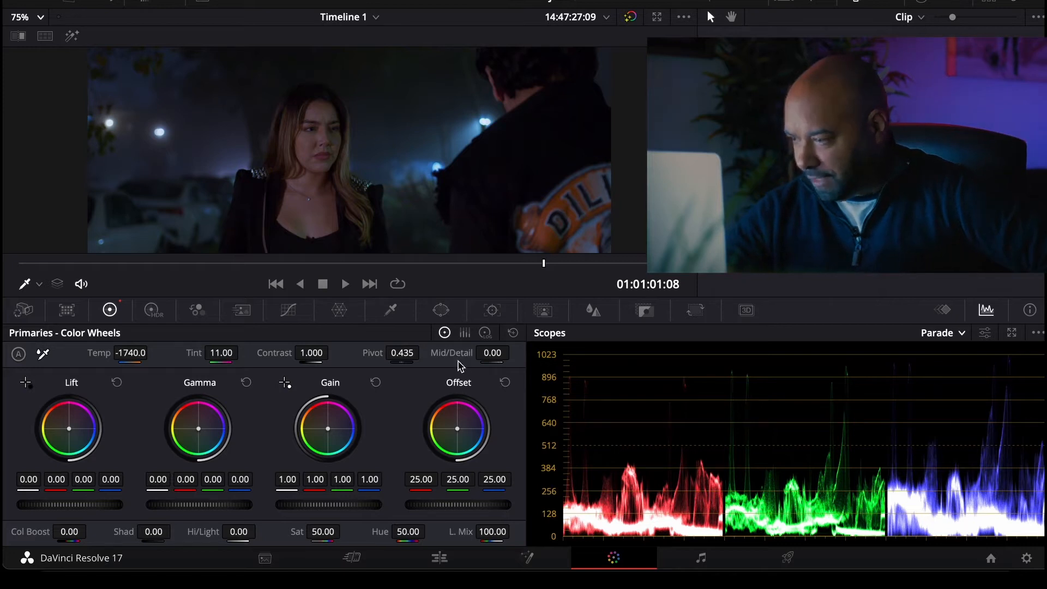
Check the Histogram and Waveform scopes, and lower the blue lift to -0.02 using the primary color bars
left_click(959, 336)
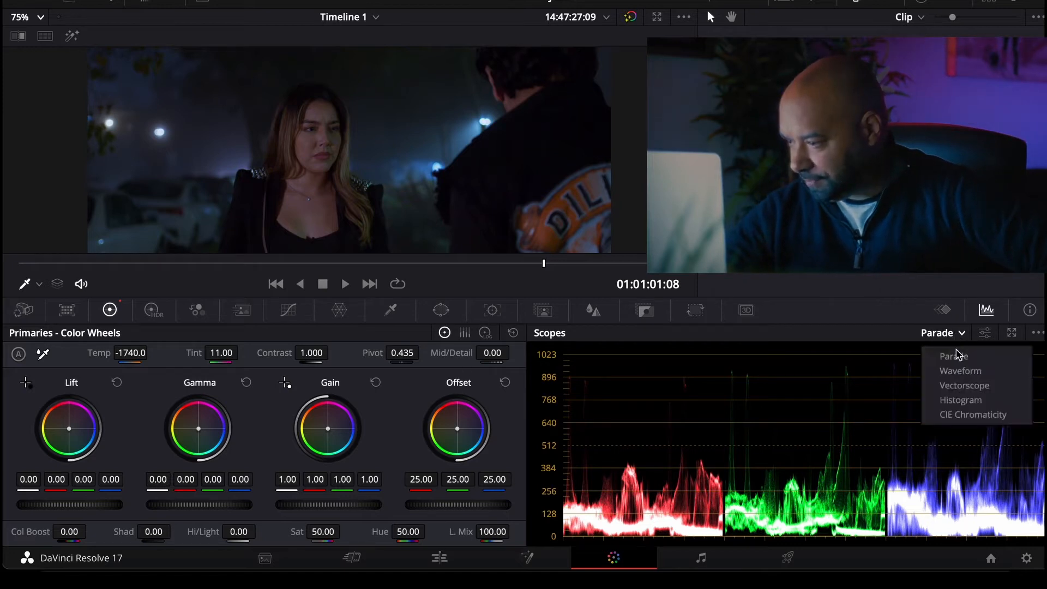
left_click(961, 403)
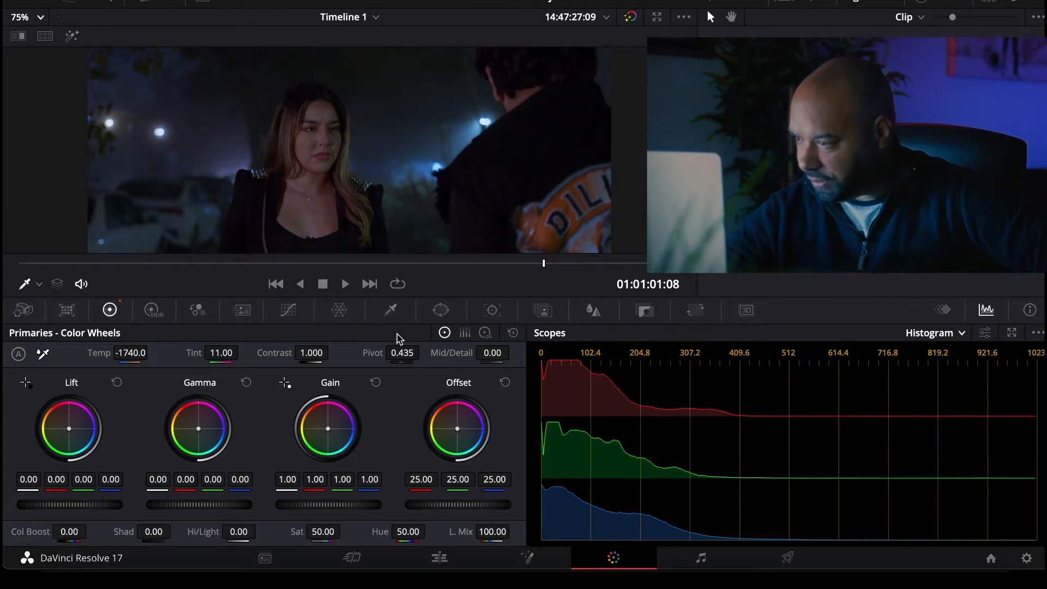
left_click(955, 334)
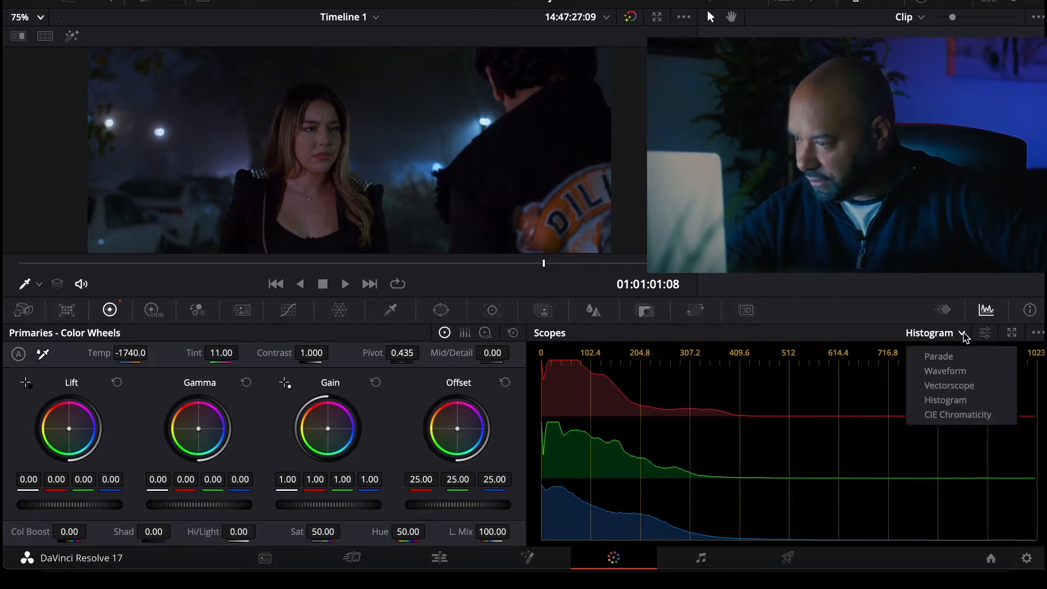
left_click(954, 372)
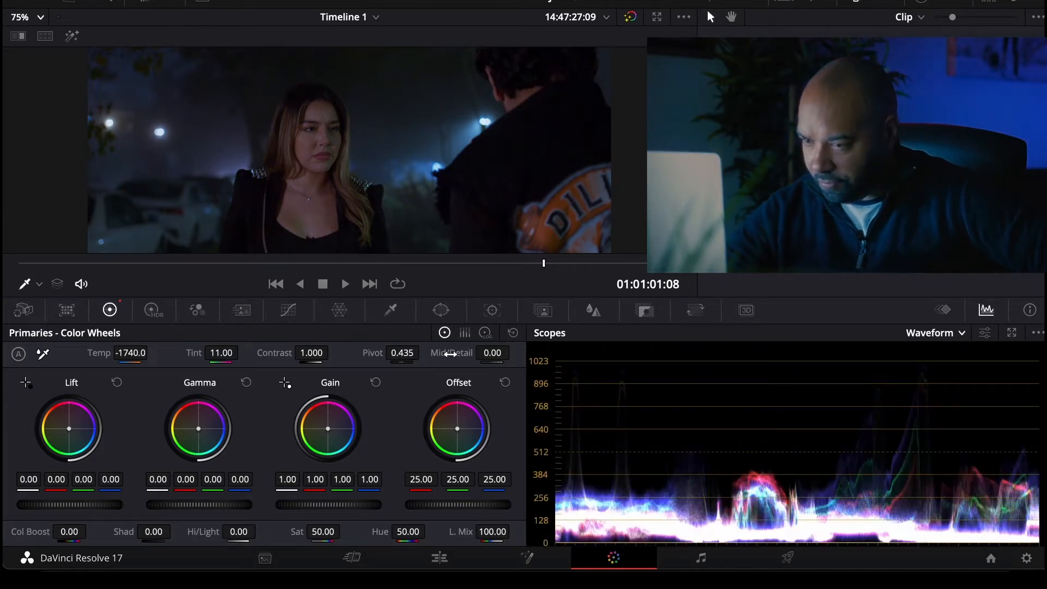
left_click(464, 334)
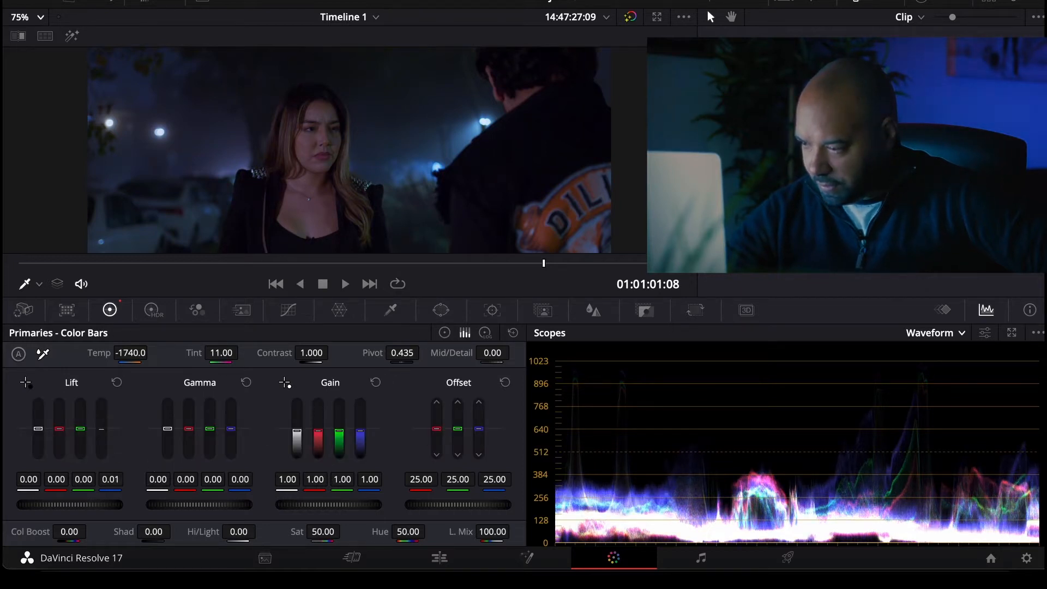
left_click_drag(102, 429, 101, 431)
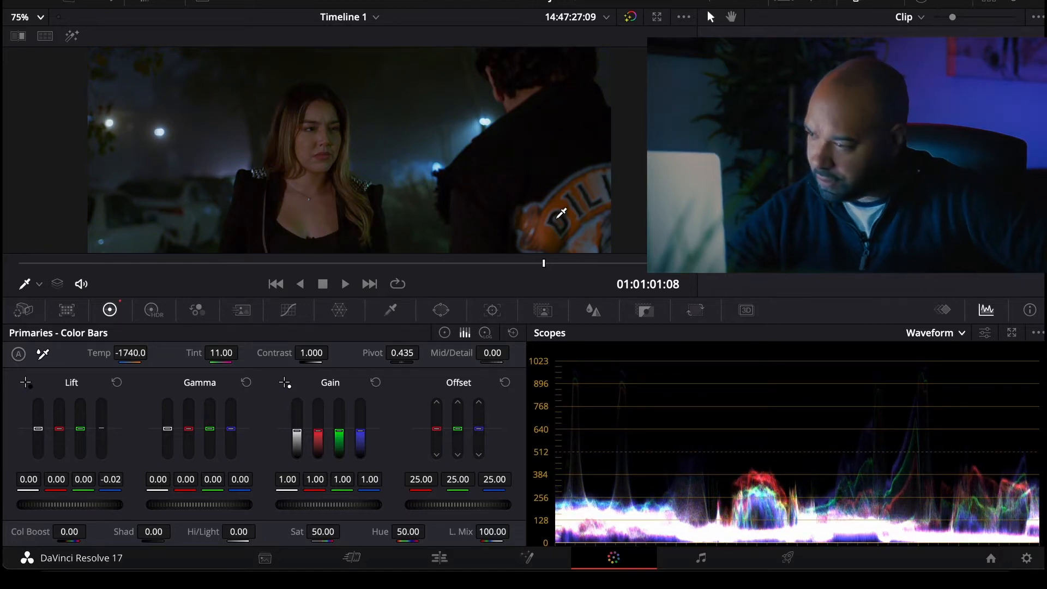
Display the Histogram scope and set the clip's contrast to 1.100
left_click(962, 335)
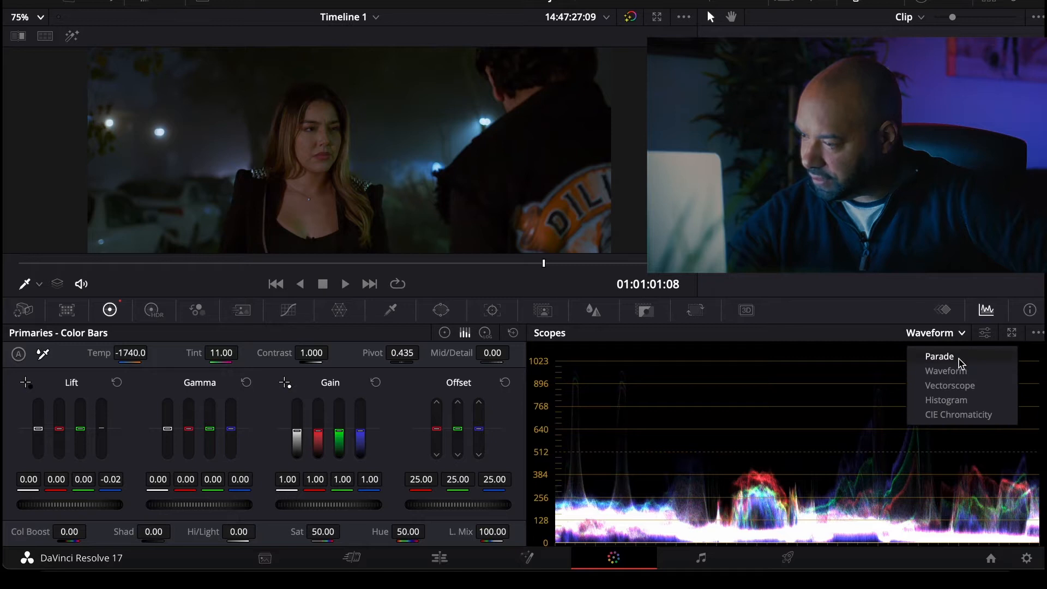
left_click(952, 400)
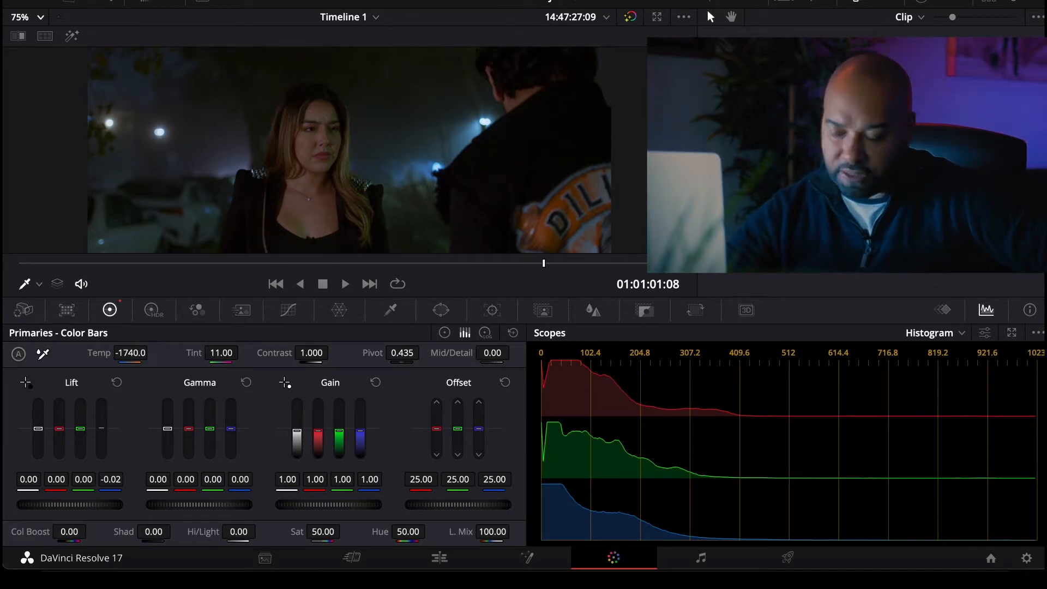
left_click(310, 352)
type("1.000")
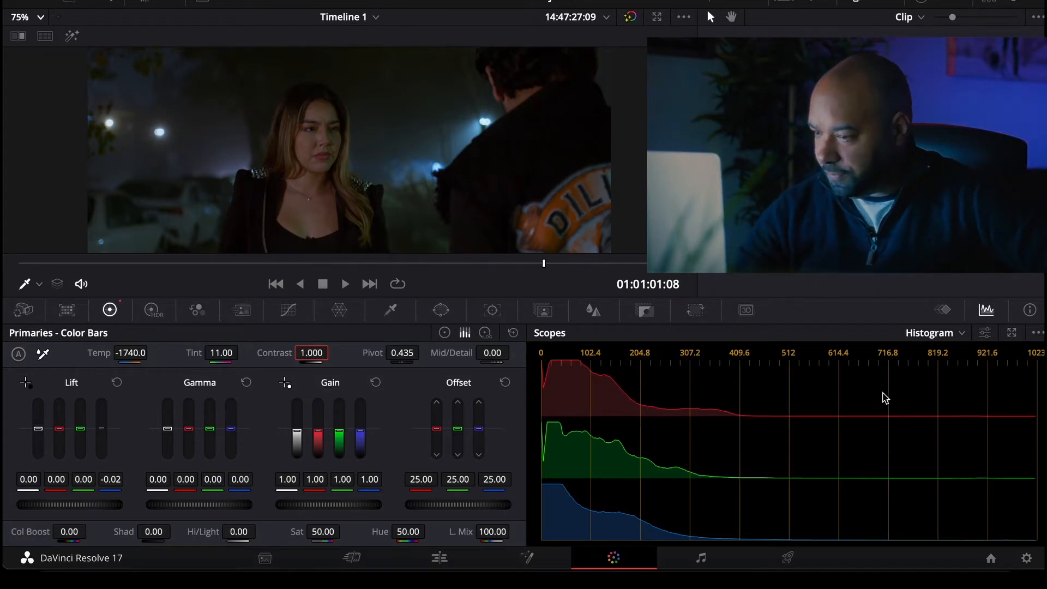
key("BackSpace")
key("BackSpace")
key("BackSpace")
key("BackSpace")
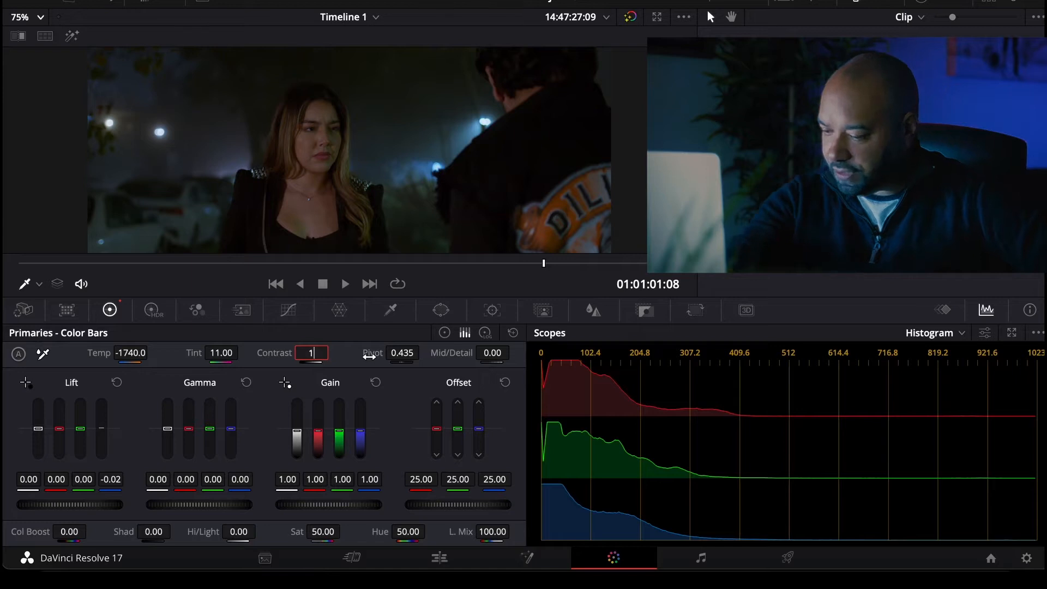
type(".100")
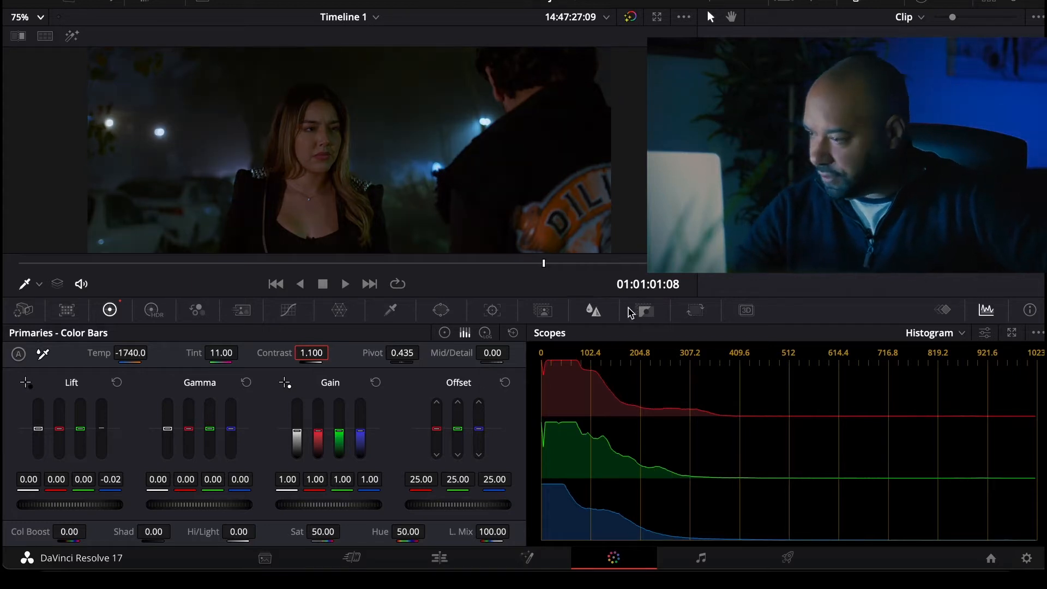
Display the Waveform scope and lower the contrast pivot to 0.046
left_click(960, 336)
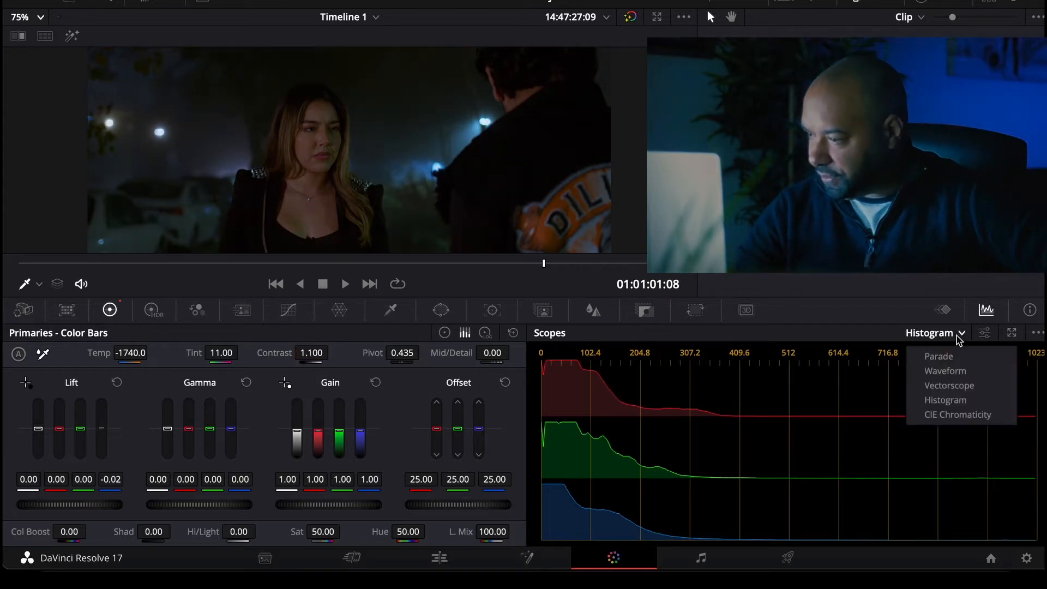
left_click(948, 371)
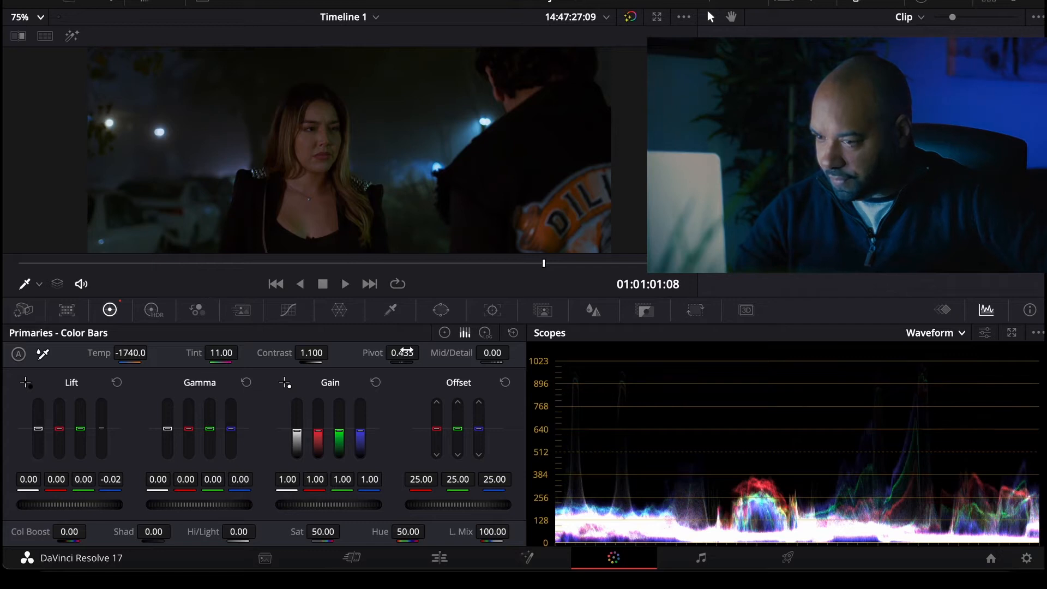
left_click_drag(402, 353, 299, 353)
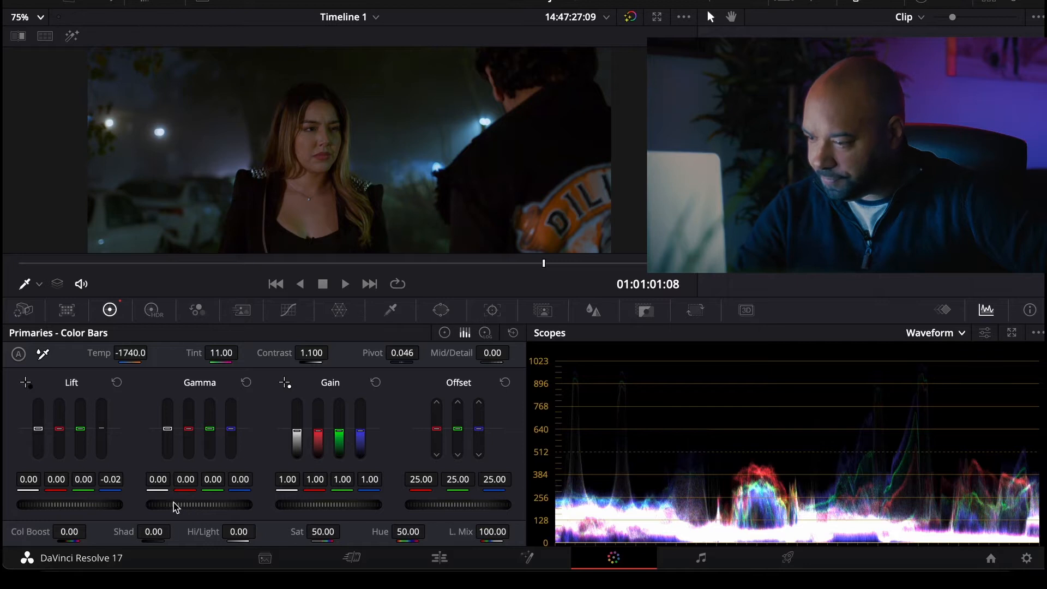
Raise the master gamma to 0.08 and reduce the master gain to 0.94
left_click_drag(191, 505, 218, 504)
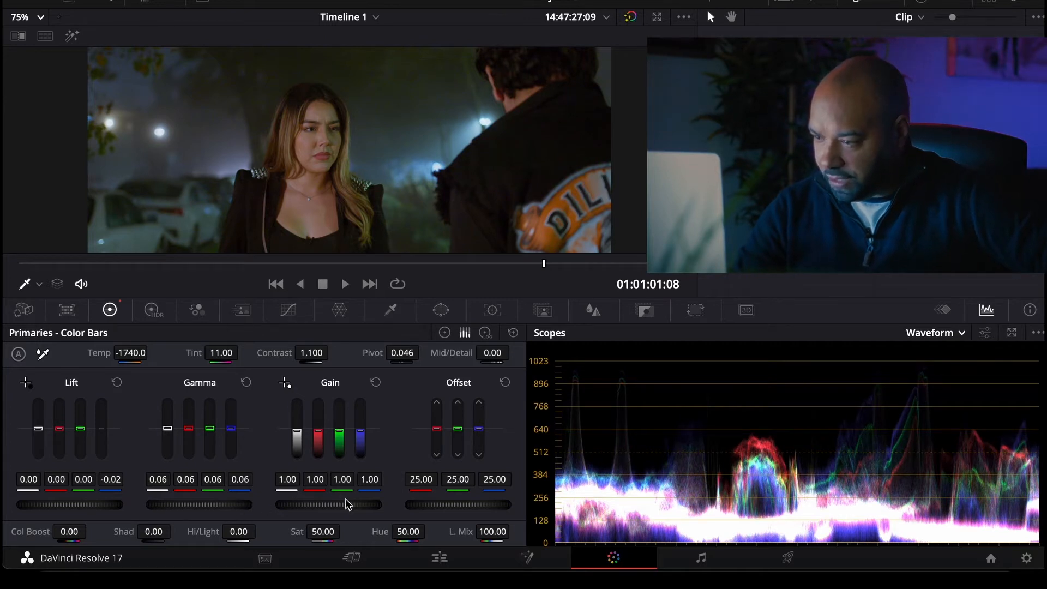
left_click_drag(351, 505, 340, 505)
left_click_drag(232, 506, 237, 507)
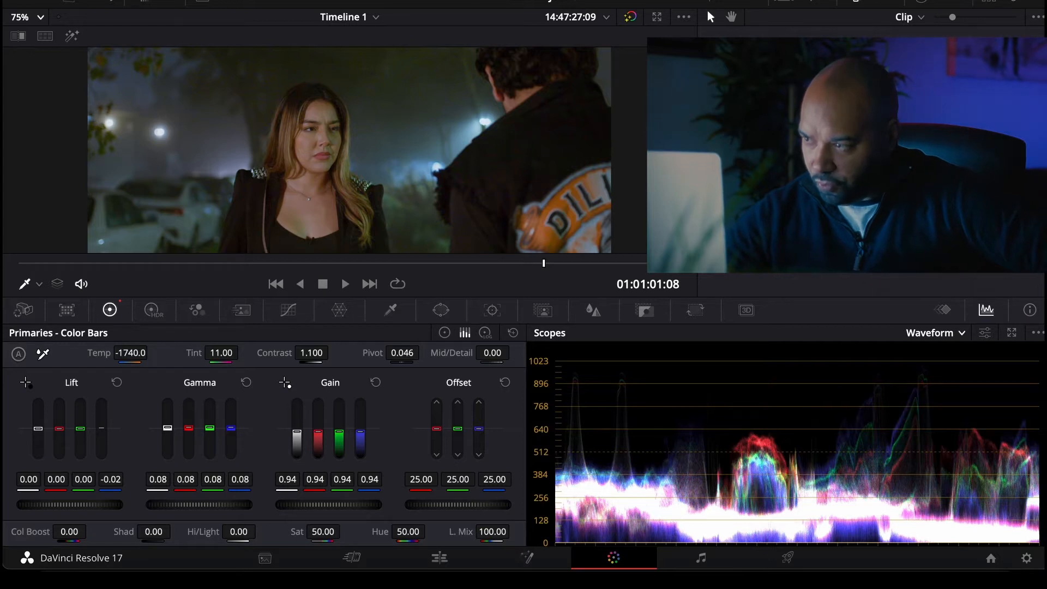
Add another node and set its temporal noise reduction to 3 frames, Better motion estimation and Large motion range
right_click(797, 114)
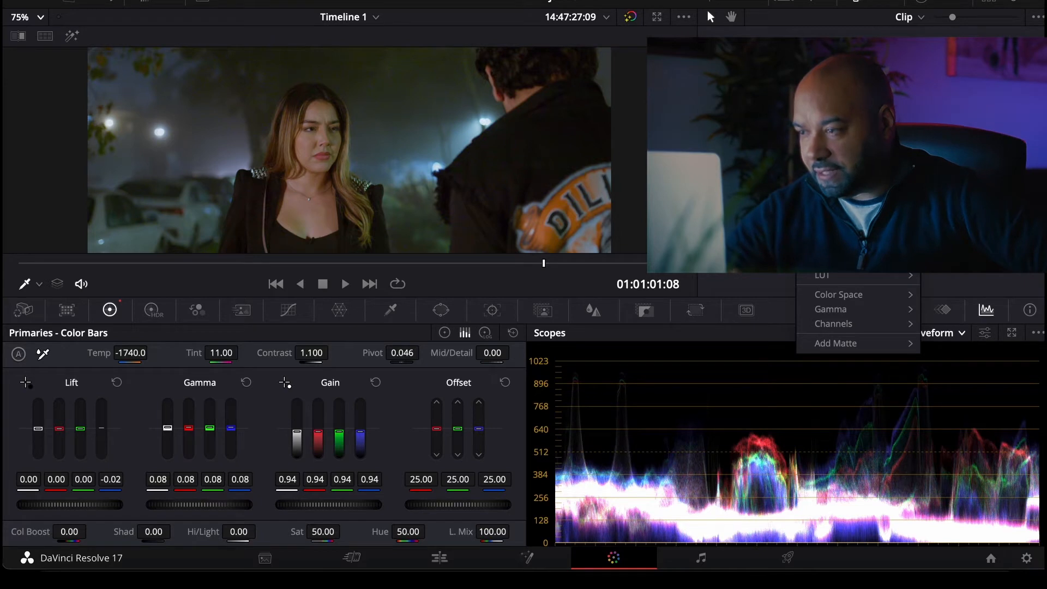
left_click(965, 125)
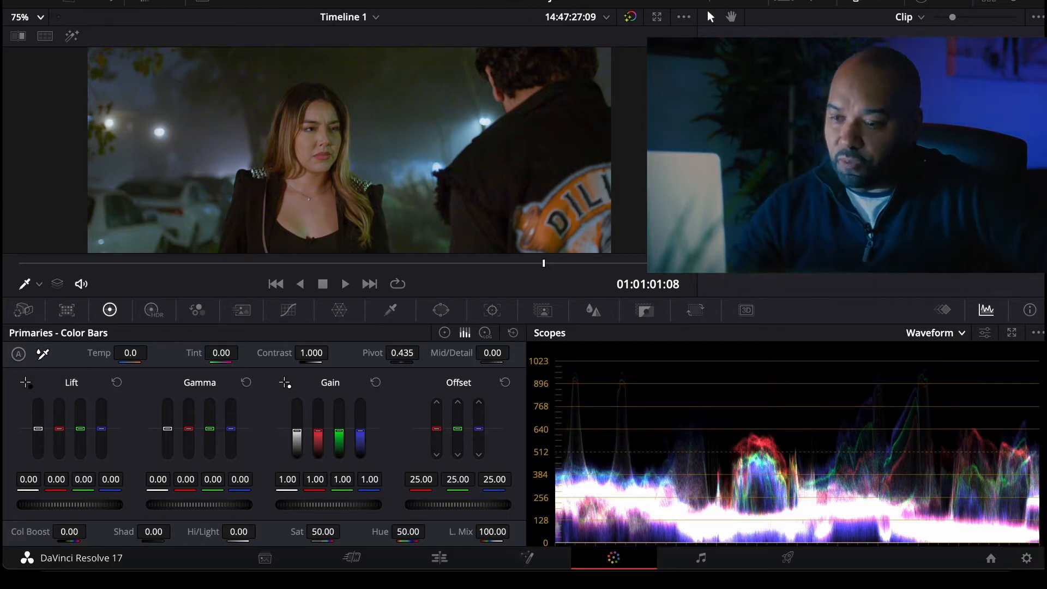
left_click(242, 311)
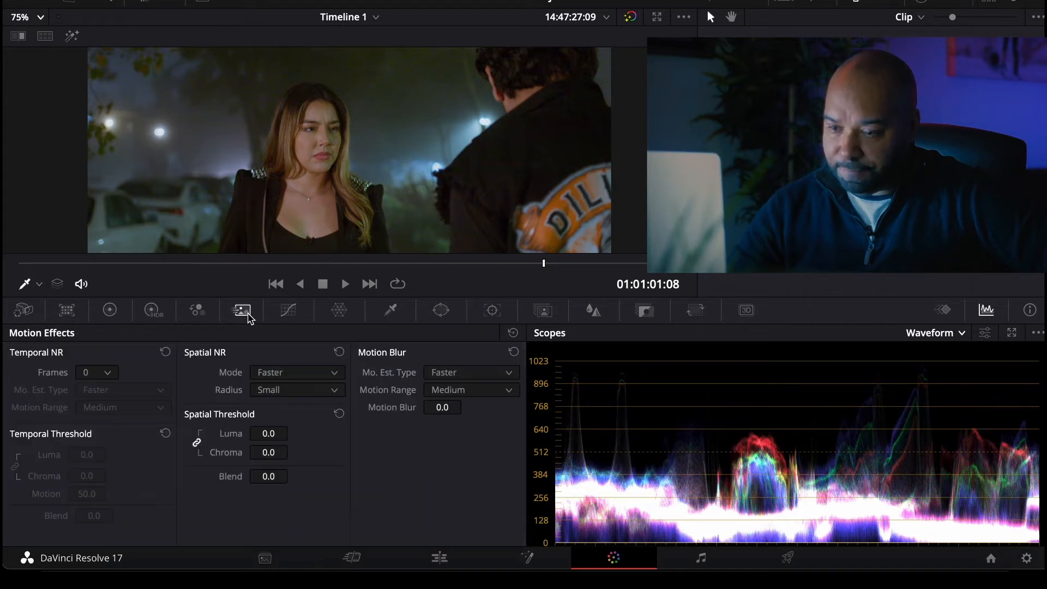
left_click(109, 374)
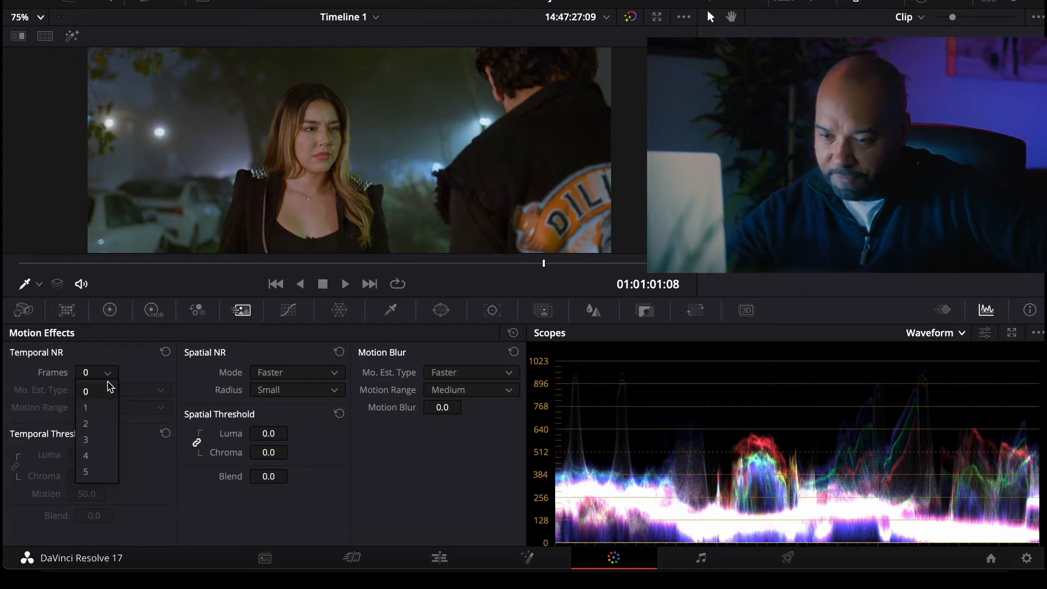
left_click(97, 440)
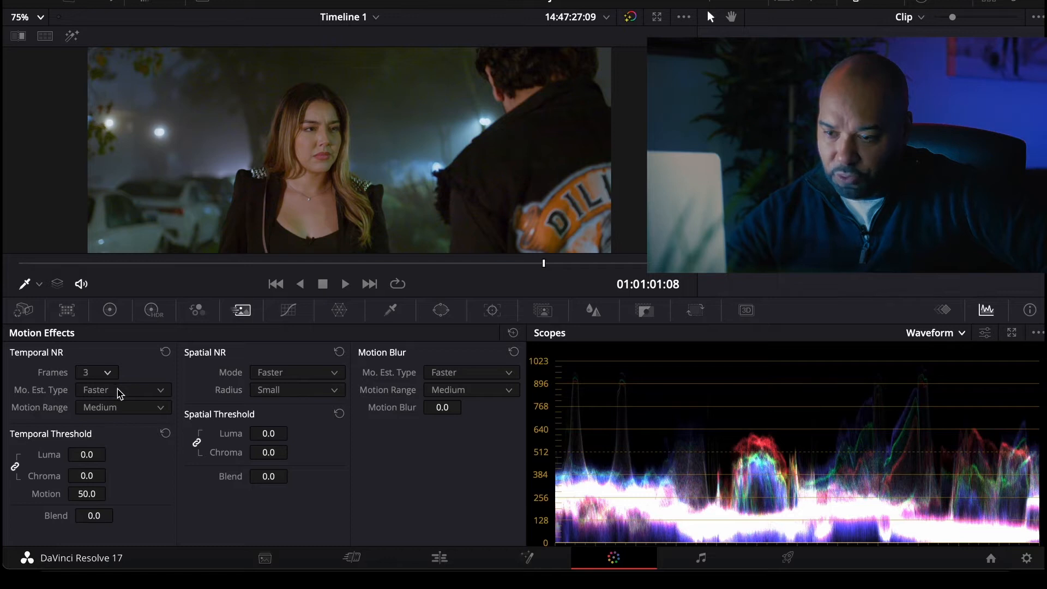
left_click(120, 391)
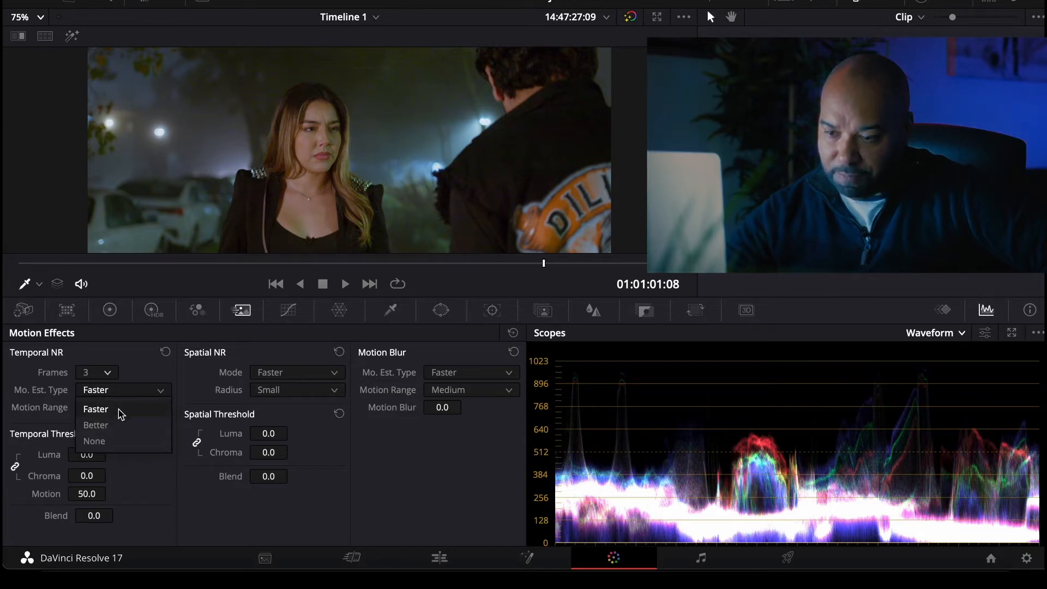
left_click(119, 425)
left_click(125, 409)
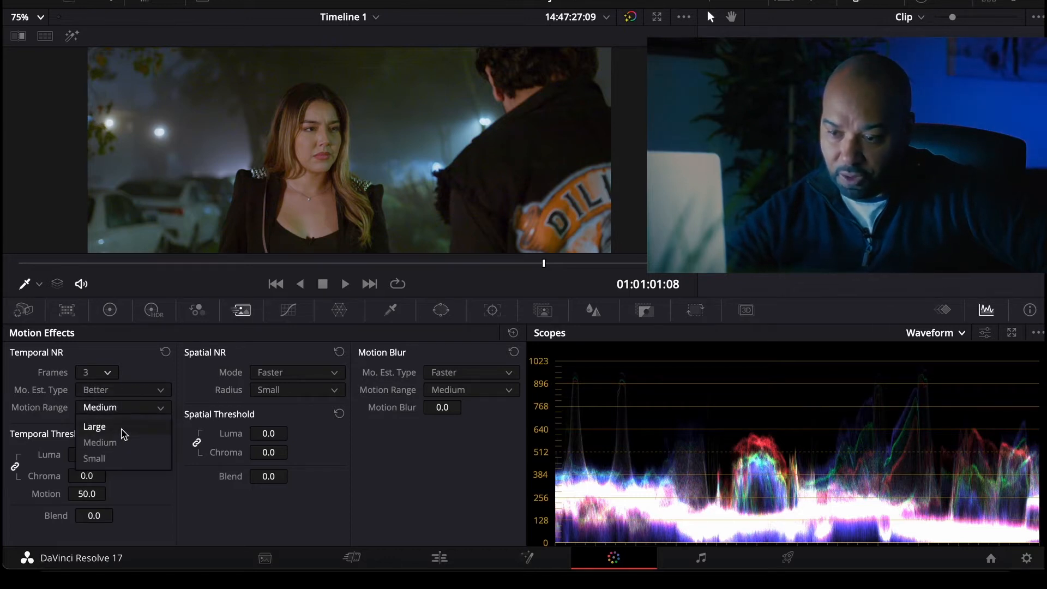
left_click(121, 430)
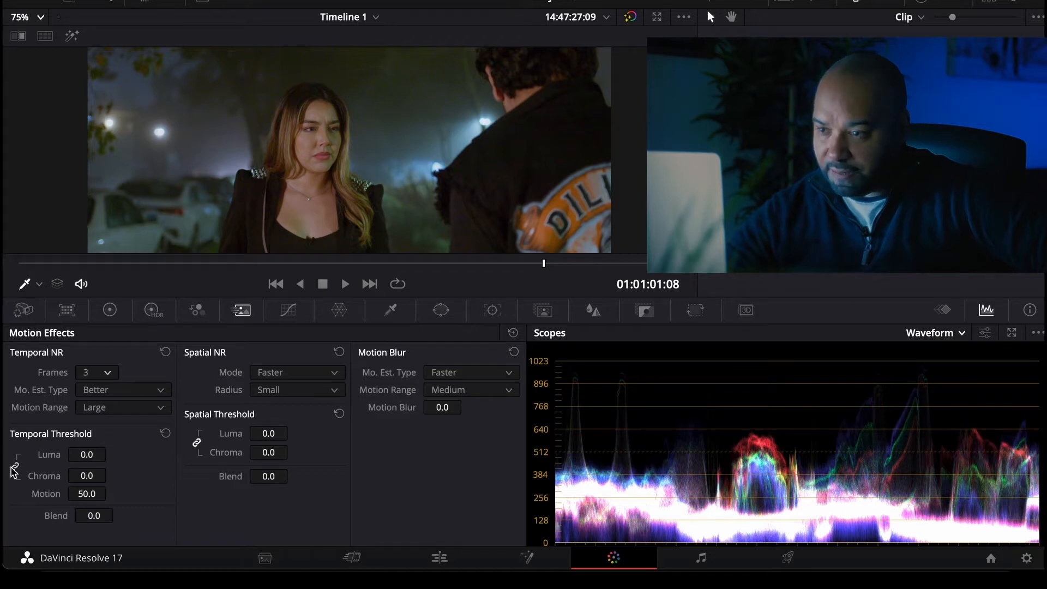
Unlink the temporal luma and chroma thresholds and set the luma threshold to 10
double_click(86, 454)
type("10")
key("Return")
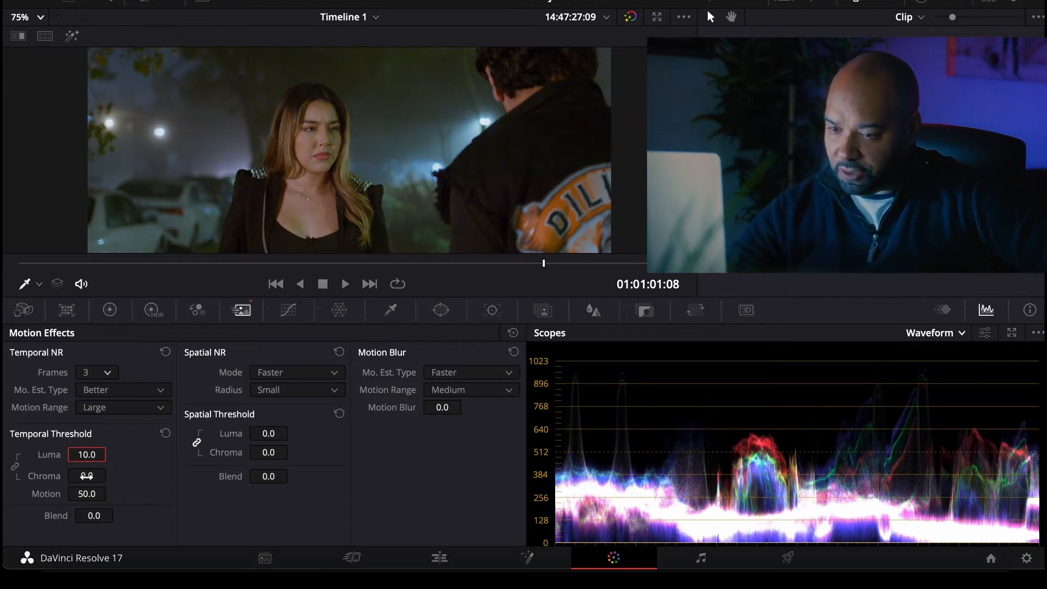
Set the temporal chroma threshold to 8 and switch spatial noise reduction to Better mode with a Large radius
double_click(86, 476)
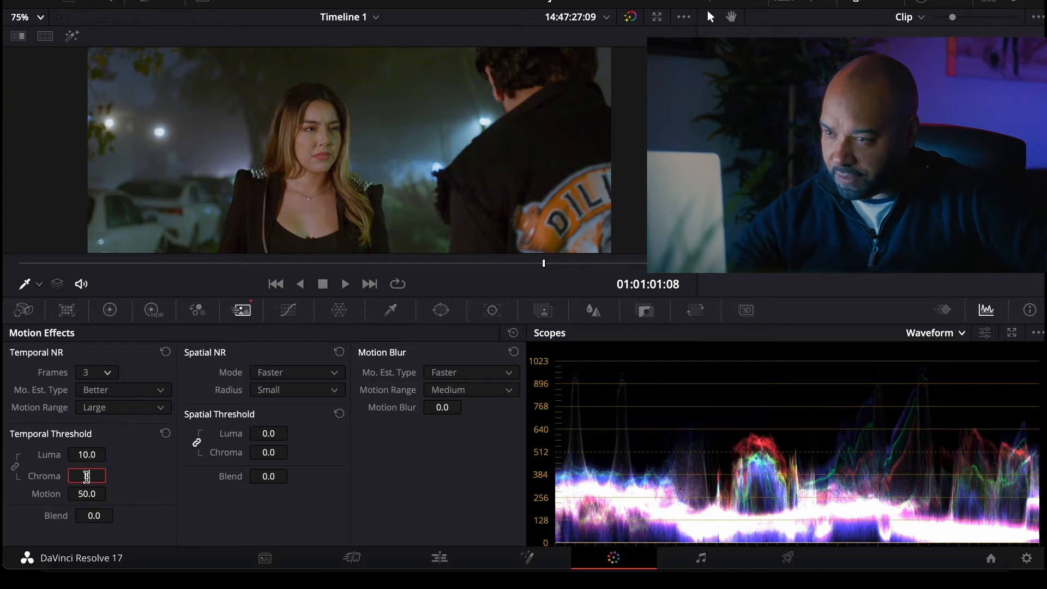
left_click(284, 372)
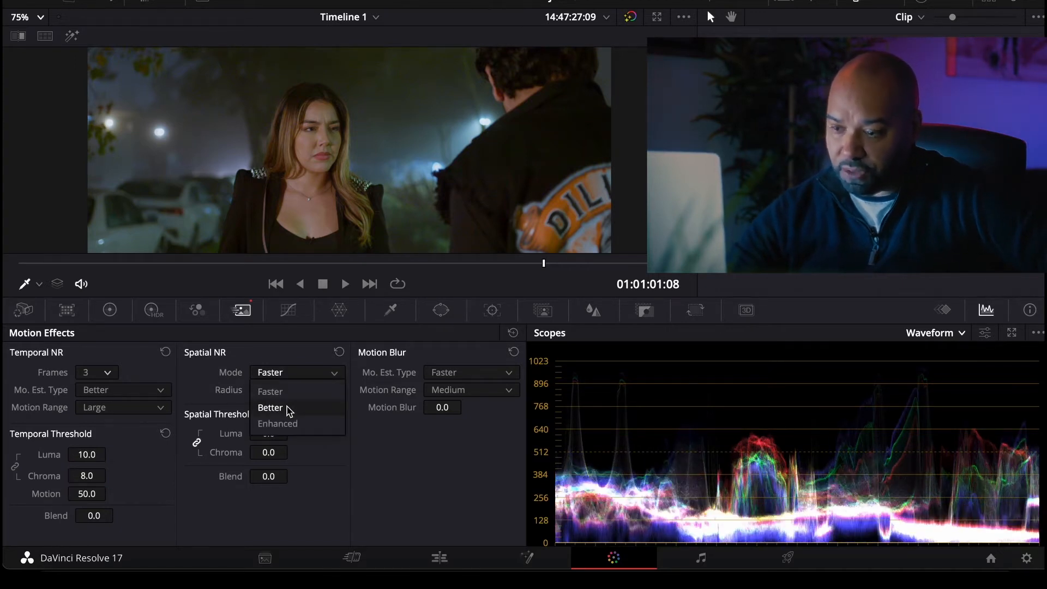
left_click(289, 412)
left_click(290, 390)
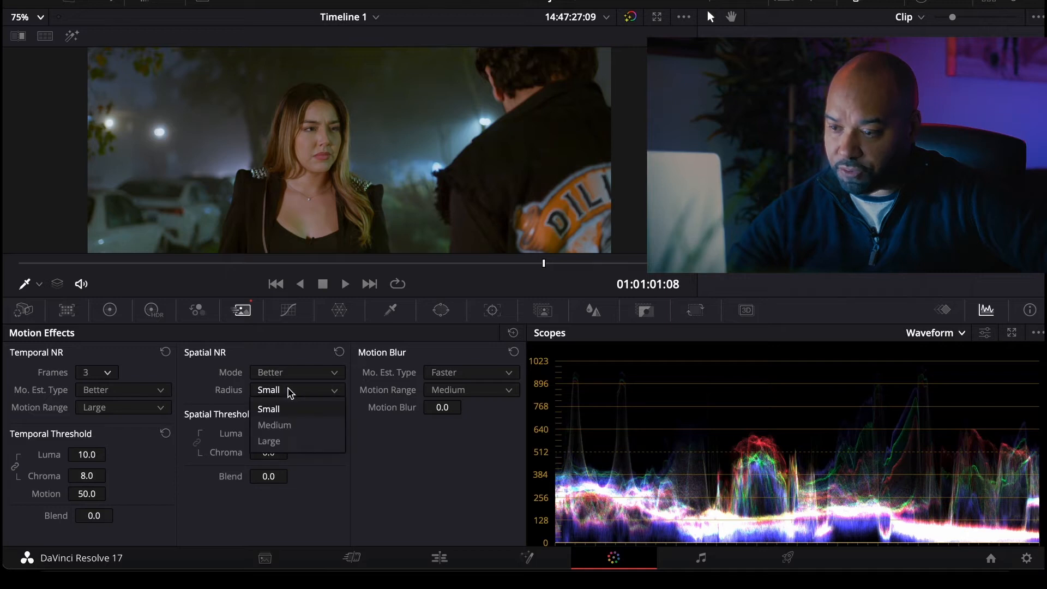
left_click(270, 441)
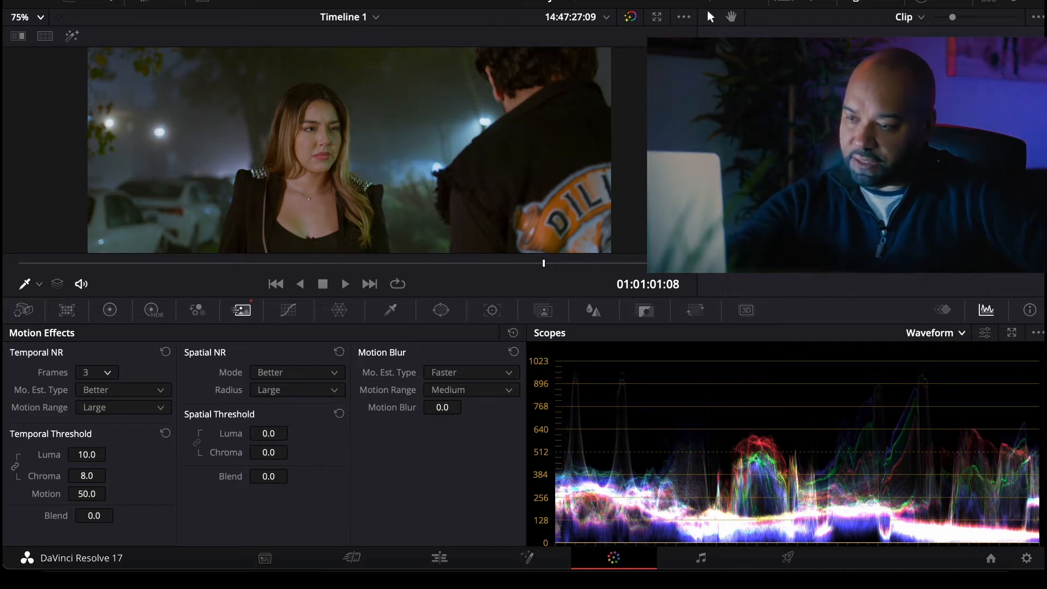
Set the linked spatial luma and chroma thresholds to 12
double_click(272, 434)
type("12")
key("Return")
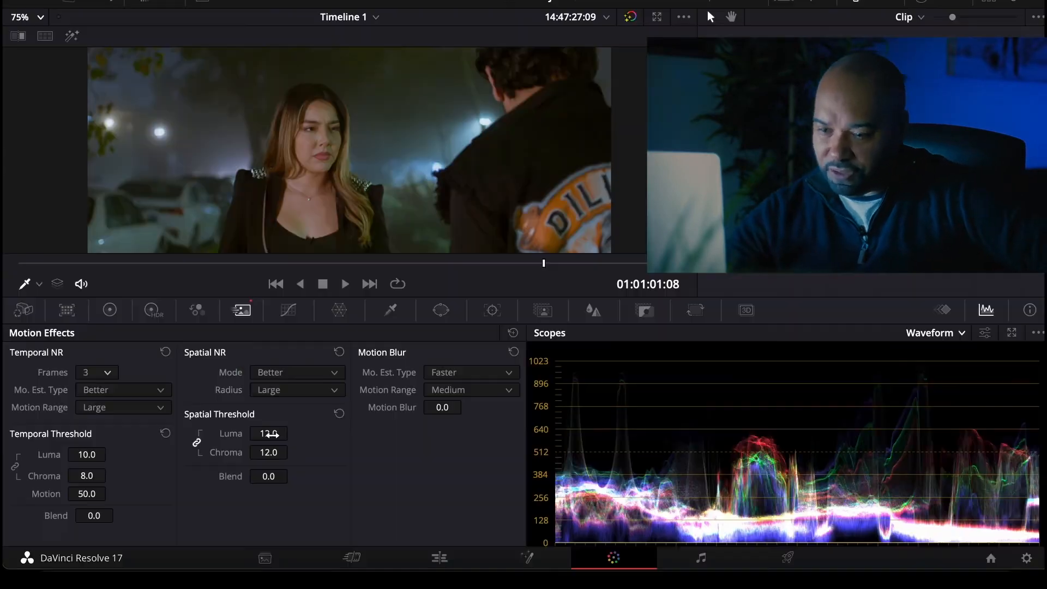
Raise the temporal thresholds to 20 for luma and 18 for chroma
left_click(92, 454)
type("20")
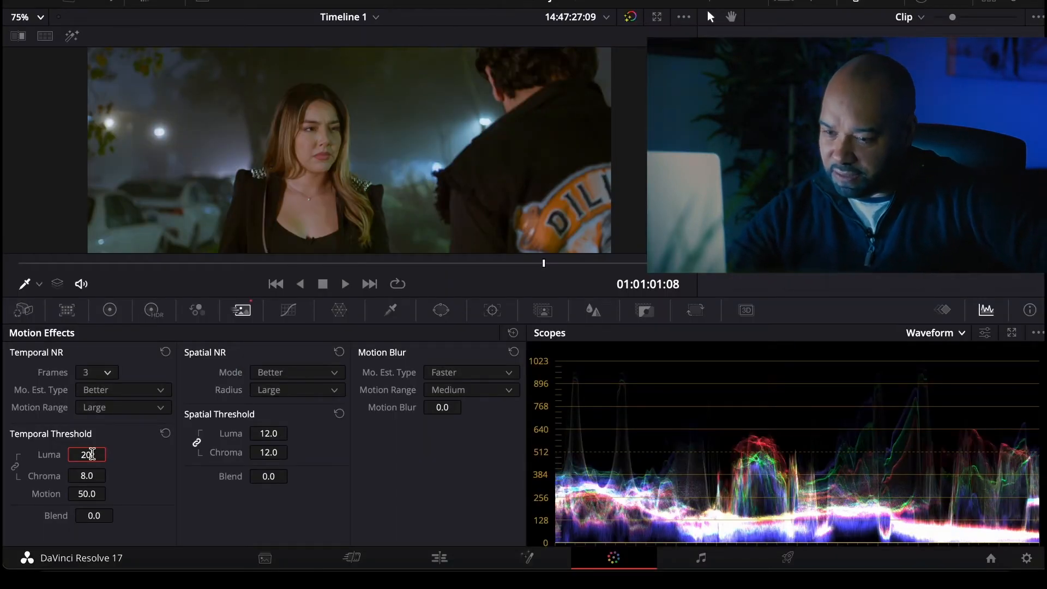
key("Return")
left_click(89, 475)
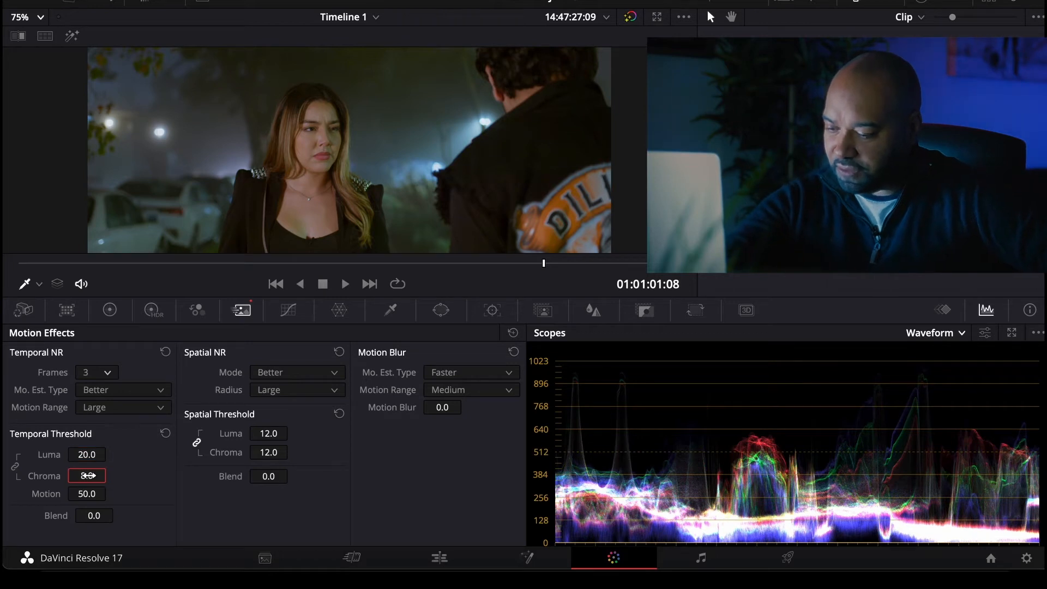
type("18")
key("Return")
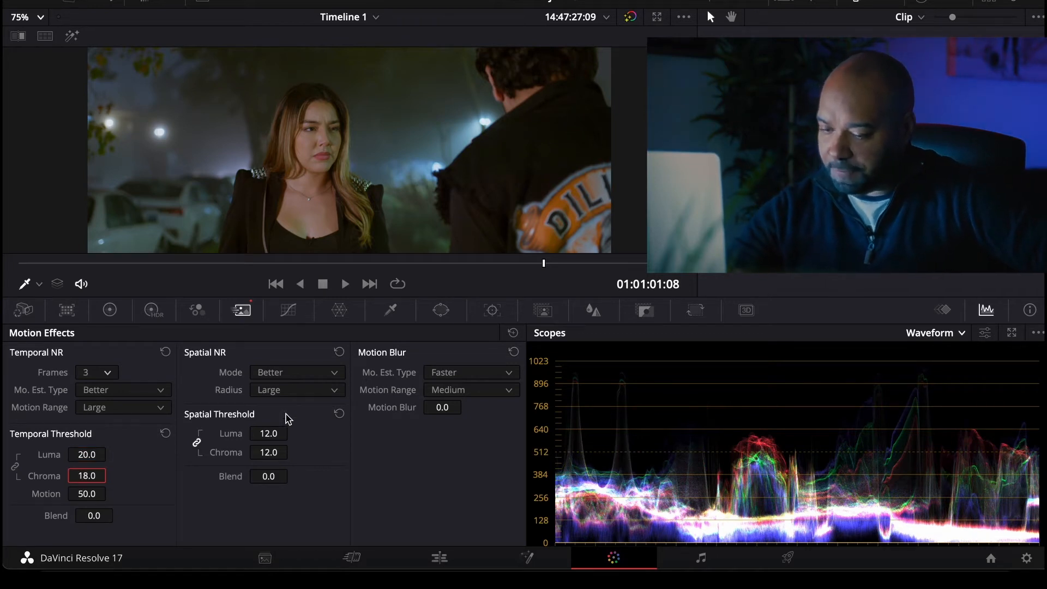
Raise the linked spatial luma and chroma thresholds to 22
left_click(270, 432)
type("20")
key("Return")
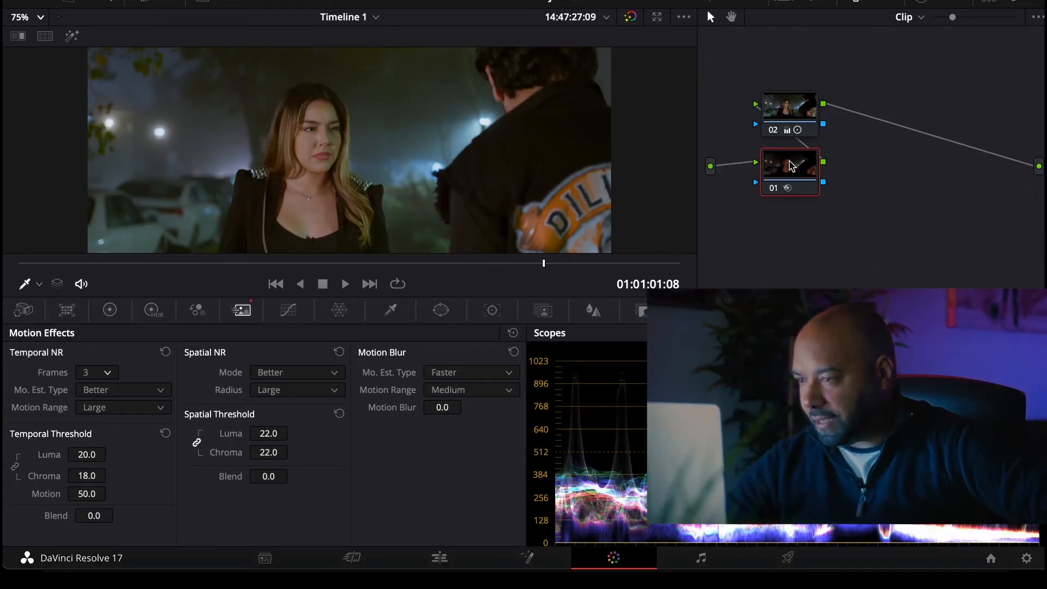
Rearrange the node graph so that nodes 01 and 02 sit side by side in a row
left_click_drag(790, 166, 758, 177)
left_click_drag(788, 129, 830, 129)
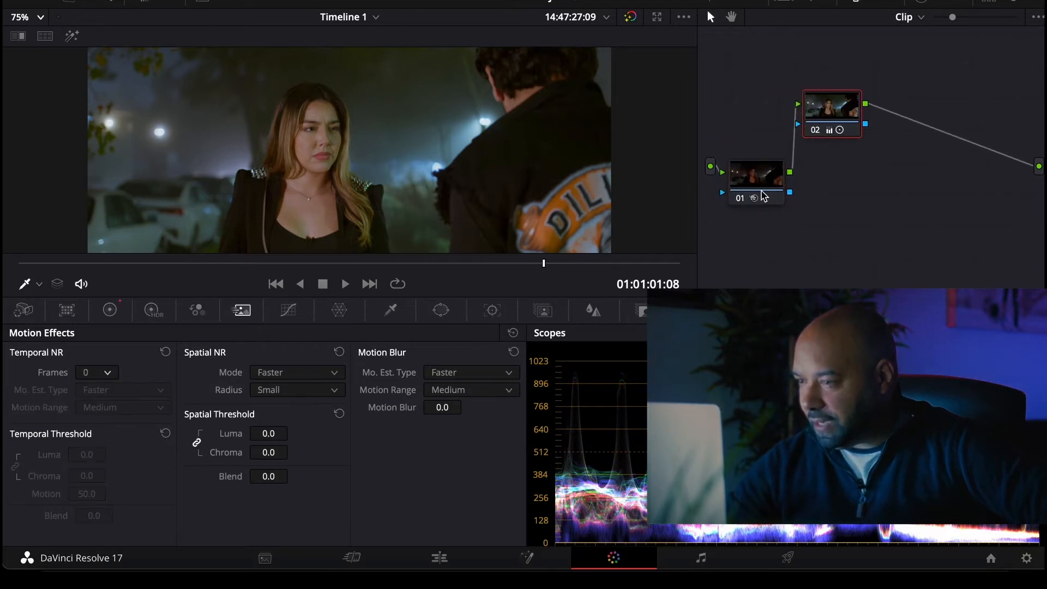
left_click_drag(763, 192, 760, 122)
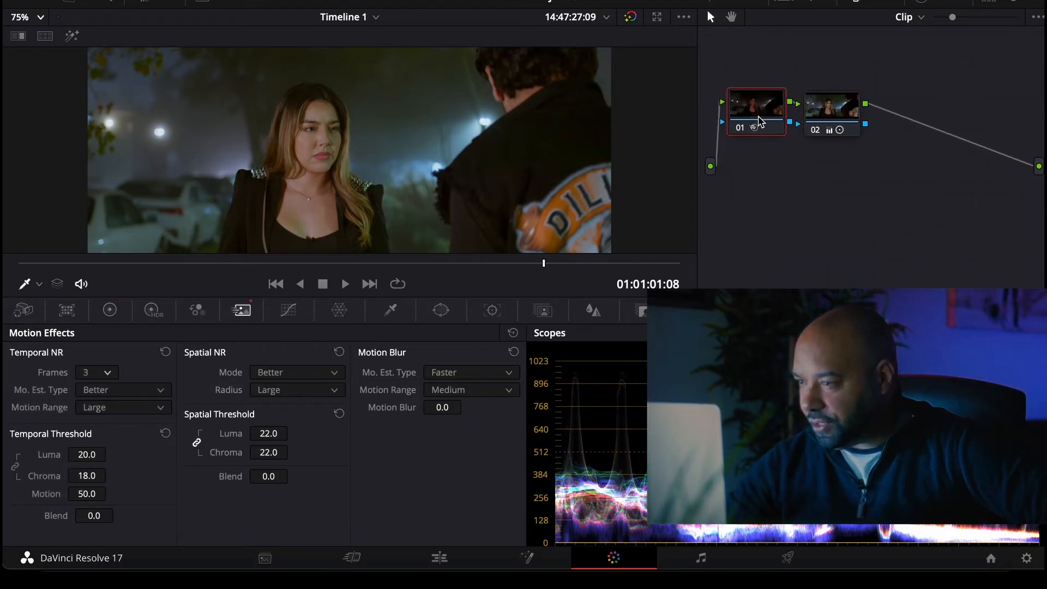
Add a serial node after node 02
right_click(843, 115)
mouse_move(900, 192)
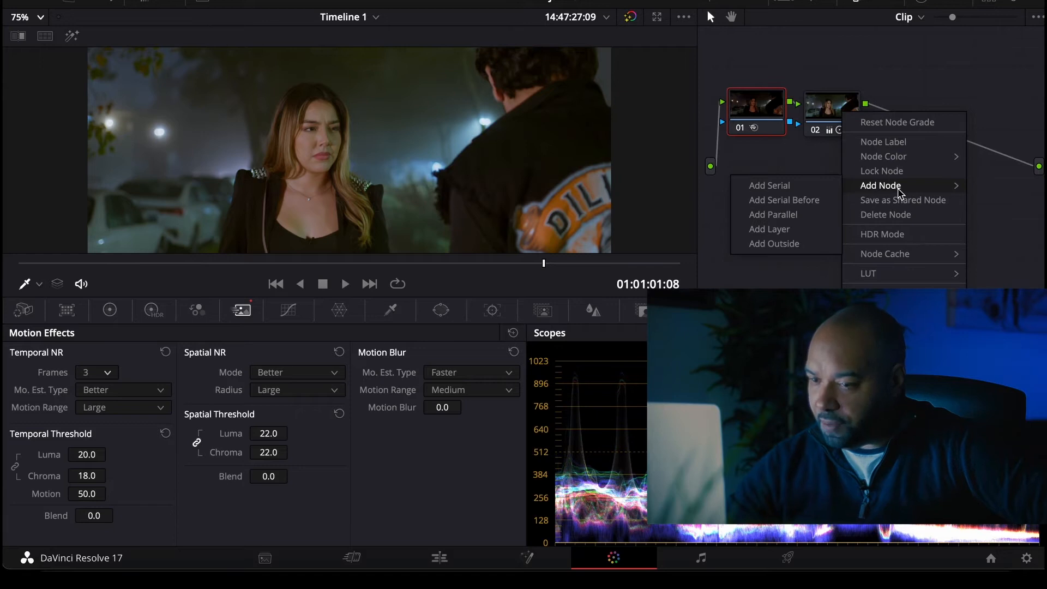
left_click(799, 186)
Open the HDR color wheels for the new node and set their gamma to Gamma 2.4
left_click(154, 310)
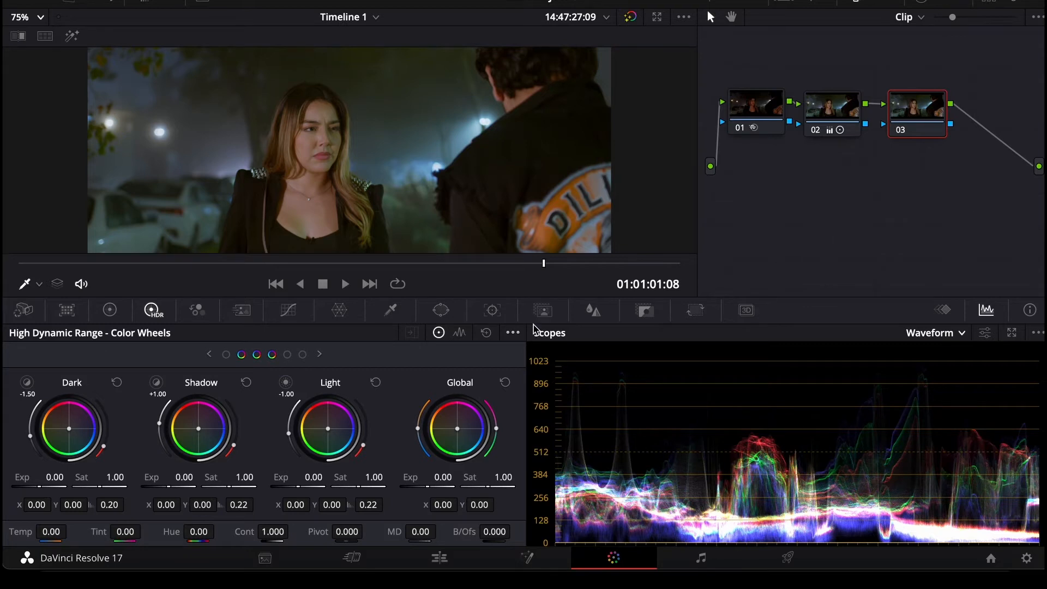
left_click(512, 333)
mouse_move(540, 478)
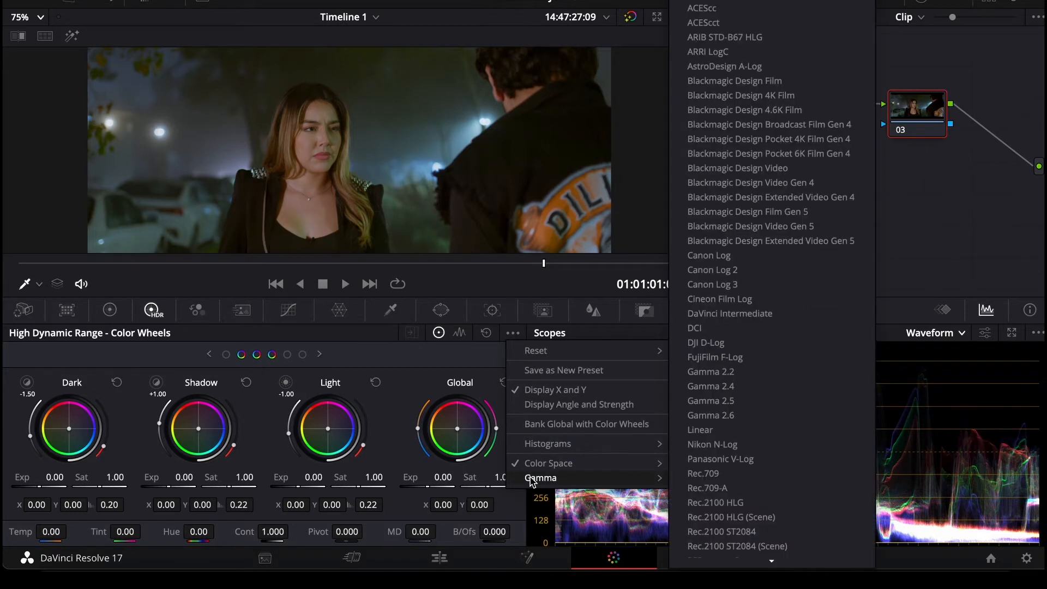
left_click(777, 387)
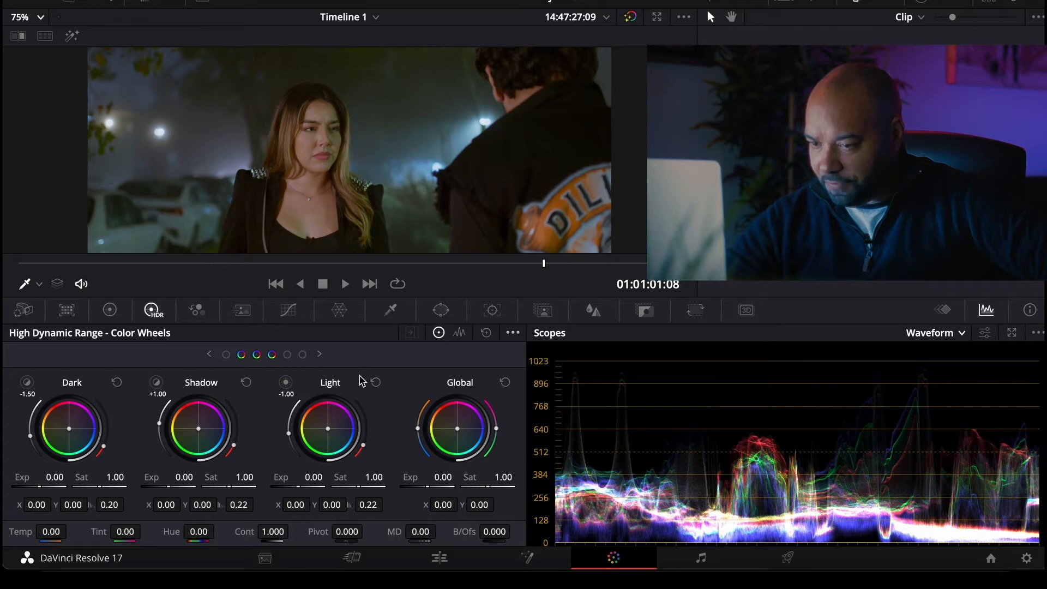
Preview which image areas the Light, Shadow and Dark zones of the HDR wheels affect
left_click(286, 383)
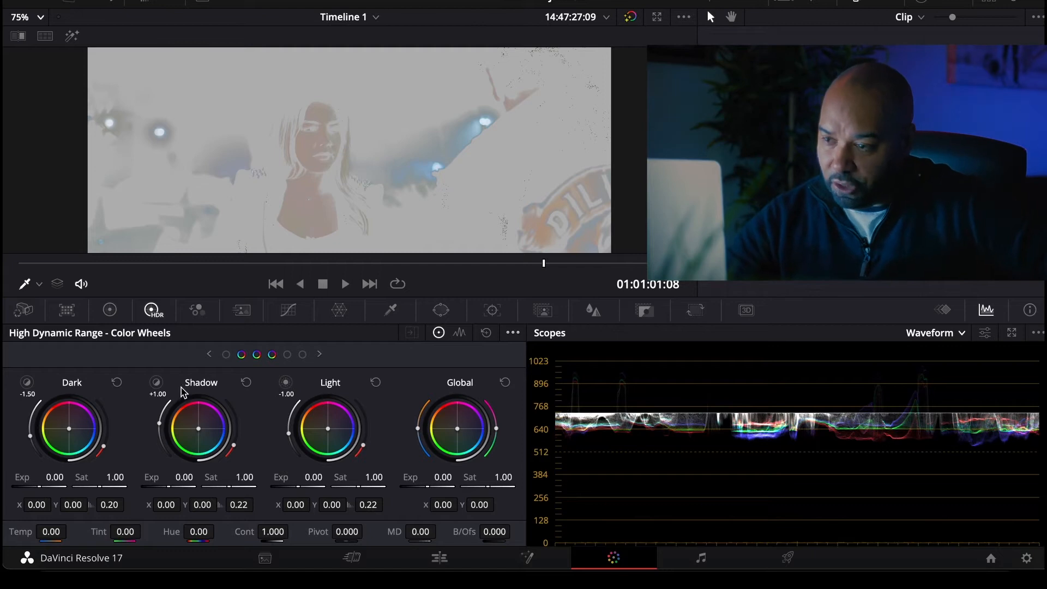
left_click(157, 383)
left_click(157, 383)
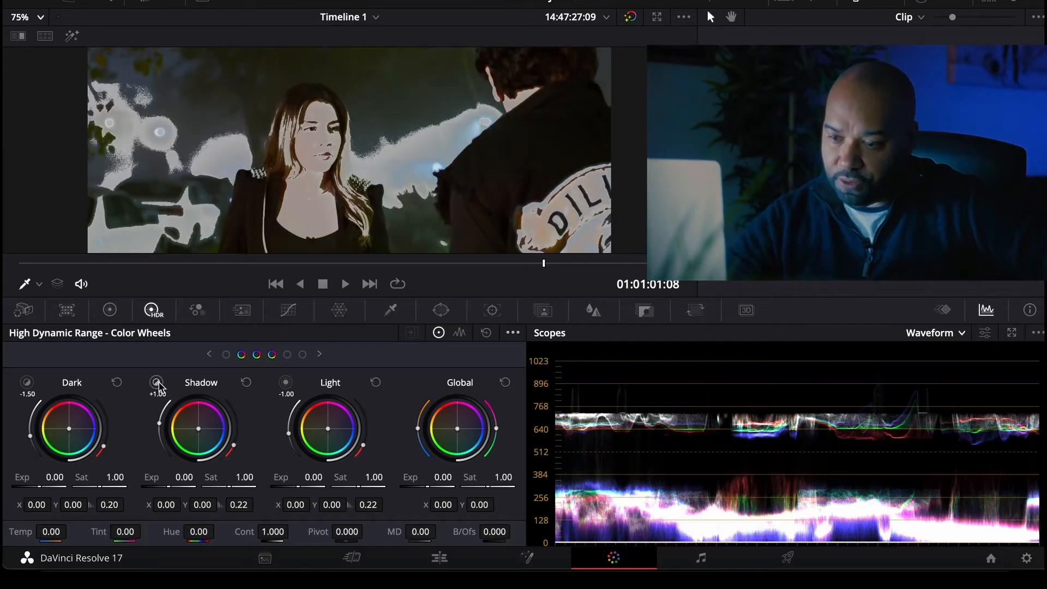
left_click(28, 383)
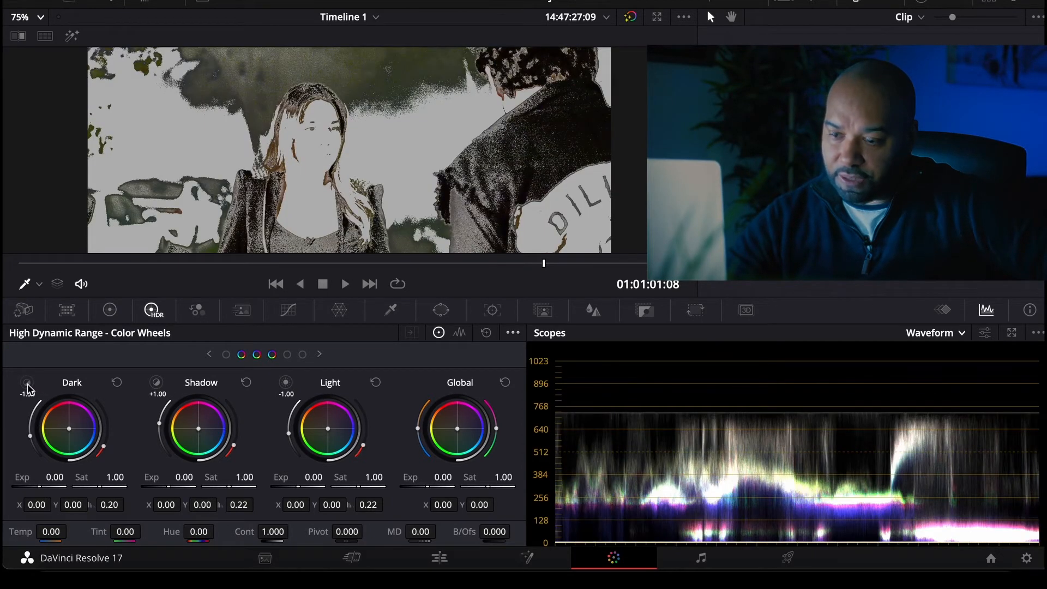
left_click(27, 384)
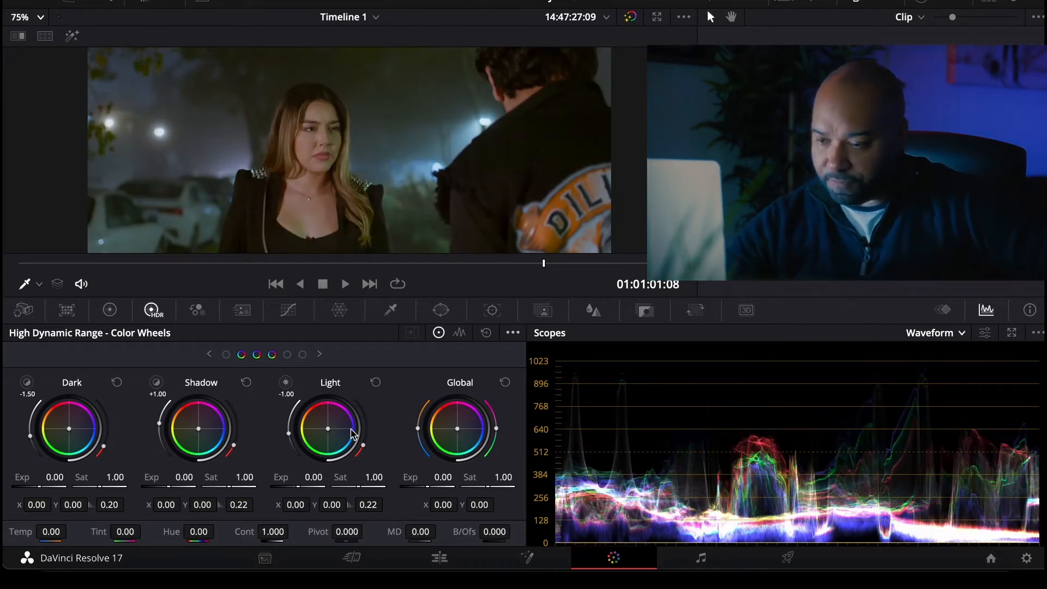
Bring up the Highlight and Specular wheels and preview the areas covered by the Specular, Highlight and Light zones
left_click(303, 355)
left_click_drag(286, 382, 286, 387)
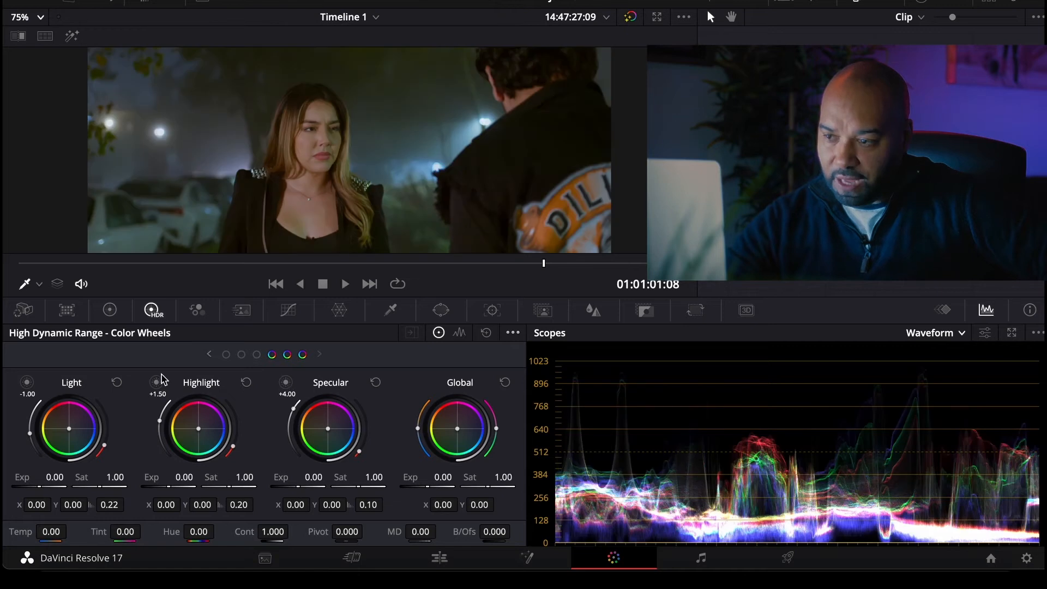
left_click_drag(156, 382, 156, 382)
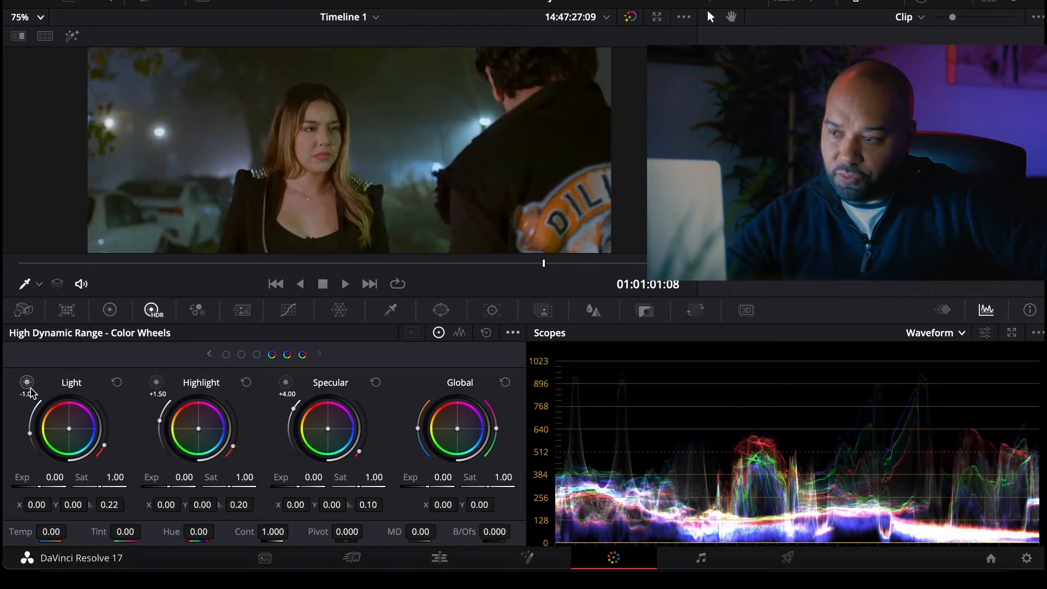
left_click(30, 387)
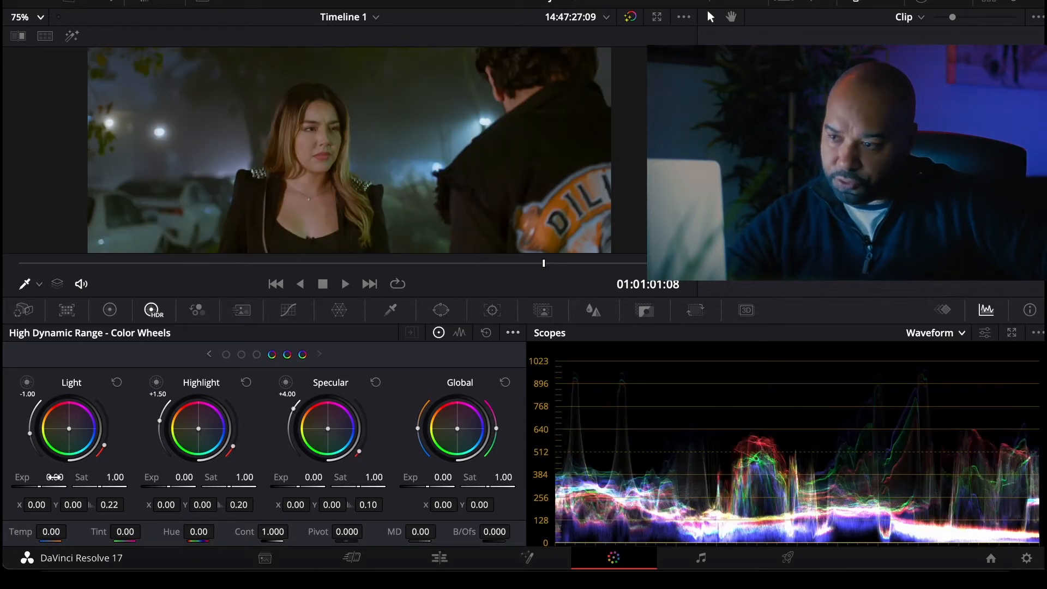
Lower the exposure of the Light zone to -0.33 and of the Shadow zone to -0.50
mouse_move(54, 477)
left_mouse_down()
mouse_move(76, 477)
mouse_move(59, 478)
left_mouse_up()
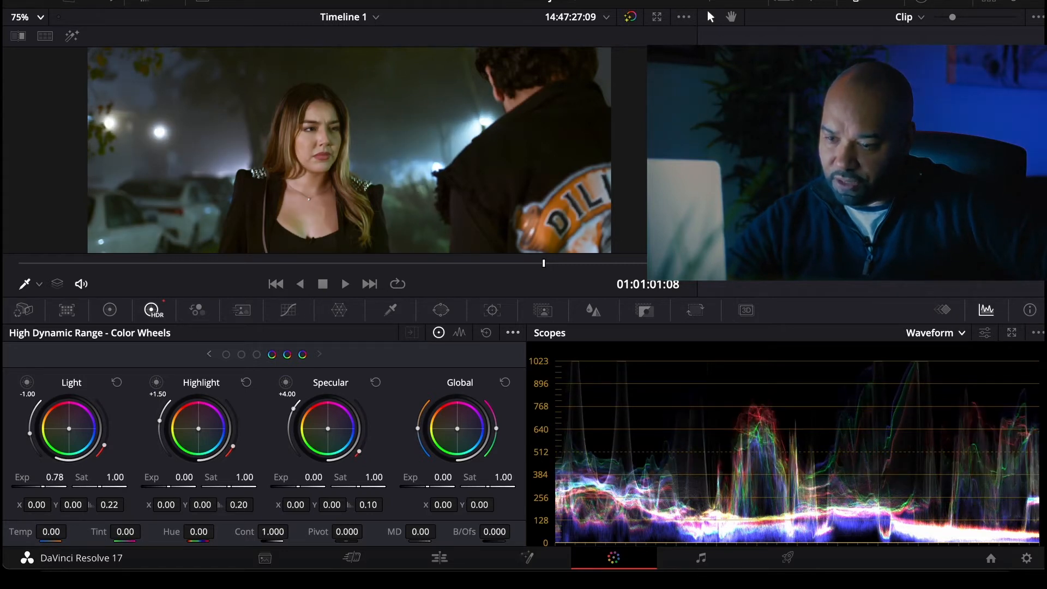
left_click_drag(53, 477, 44, 477)
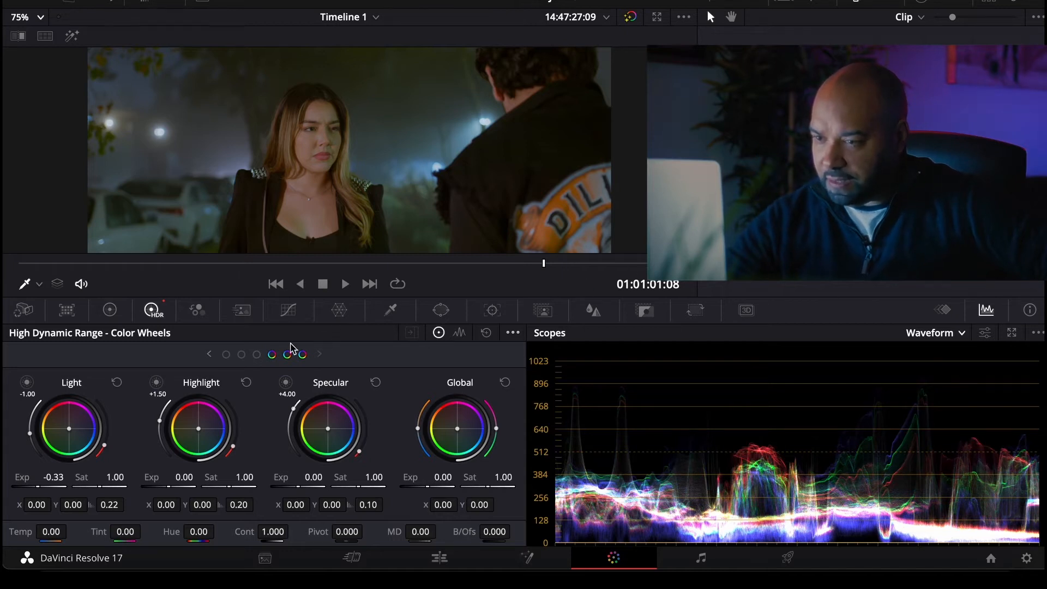
left_click(255, 358)
mouse_move(30, 380)
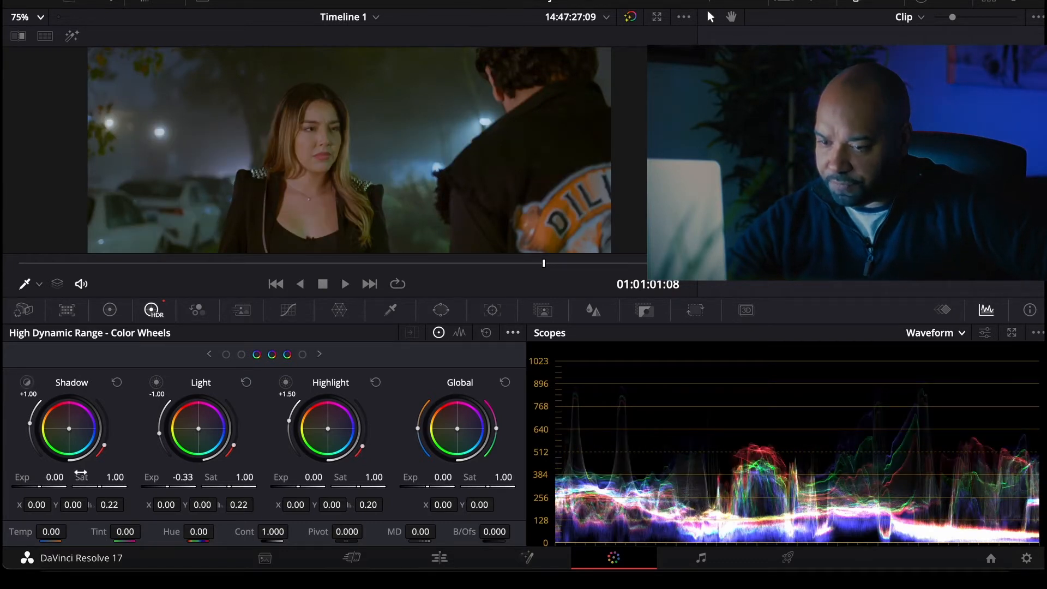
mouse_move(60, 478)
left_mouse_down()
mouse_move(45, 478)
mouse_move(57, 478)
left_mouse_up()
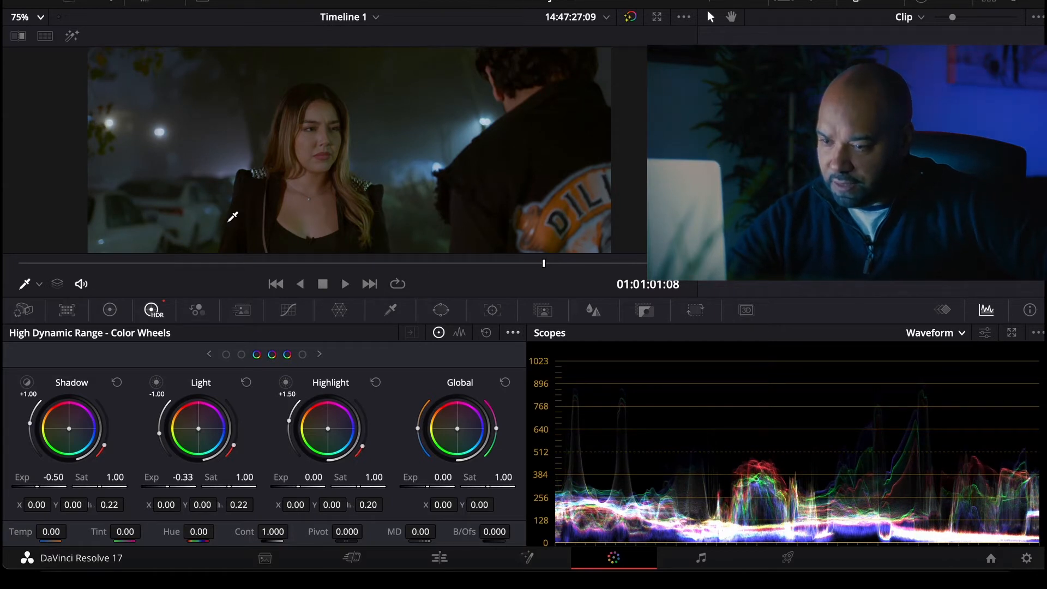
Lower the Dark zone's exposure to -0.22 and compare the image with node 03 disabled and enabled
left_click(241, 354)
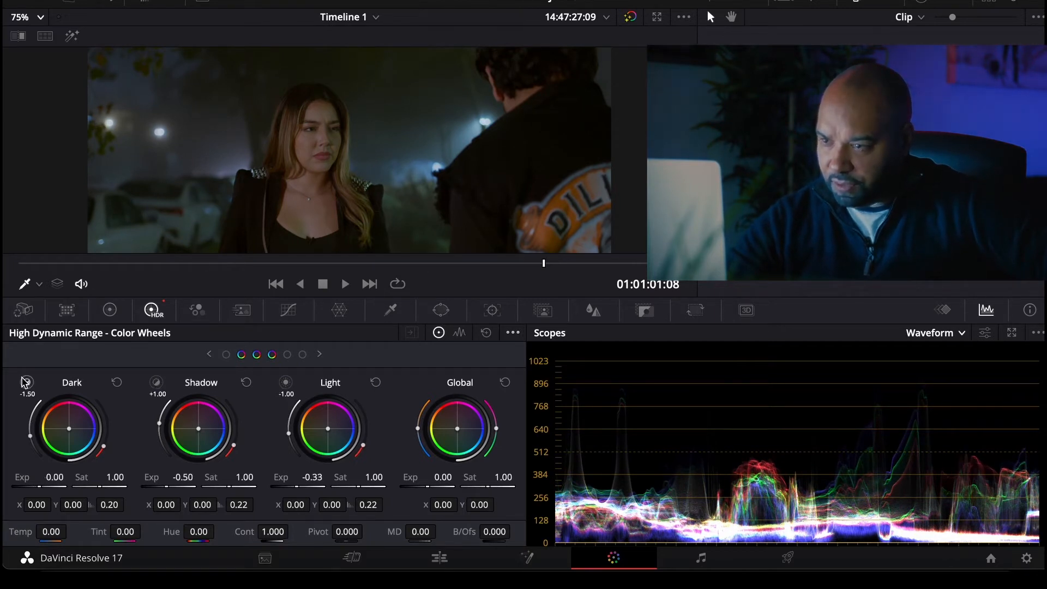
left_click(27, 382)
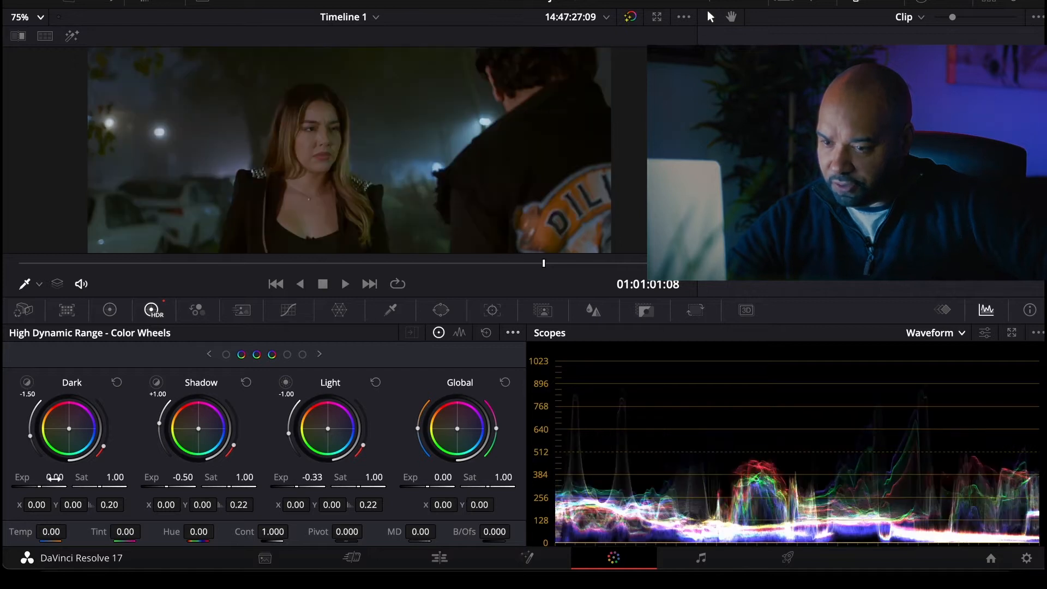
left_click_drag(54, 477, 41, 477)
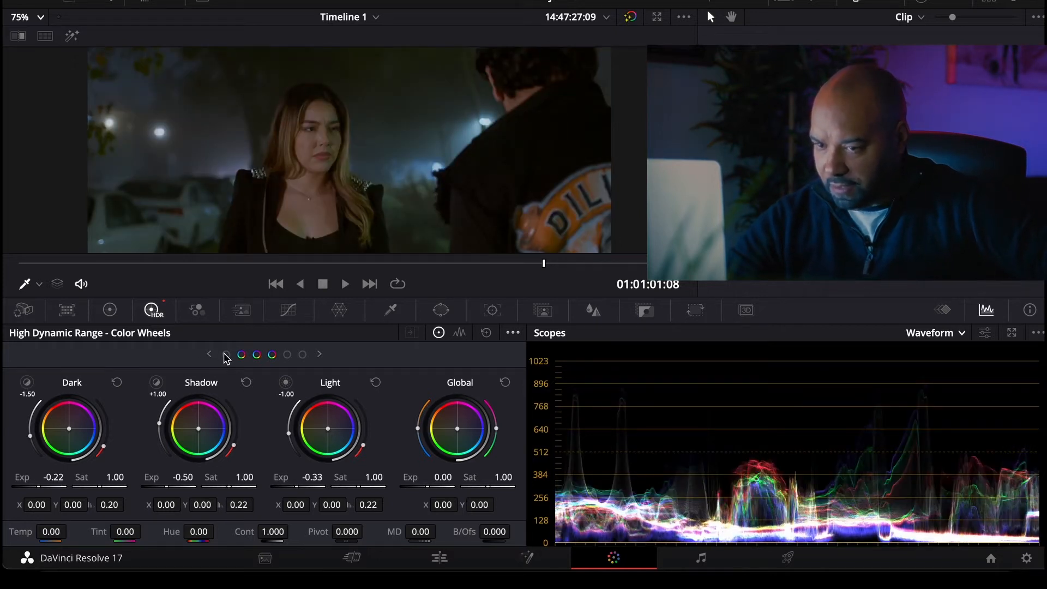
left_click(226, 354)
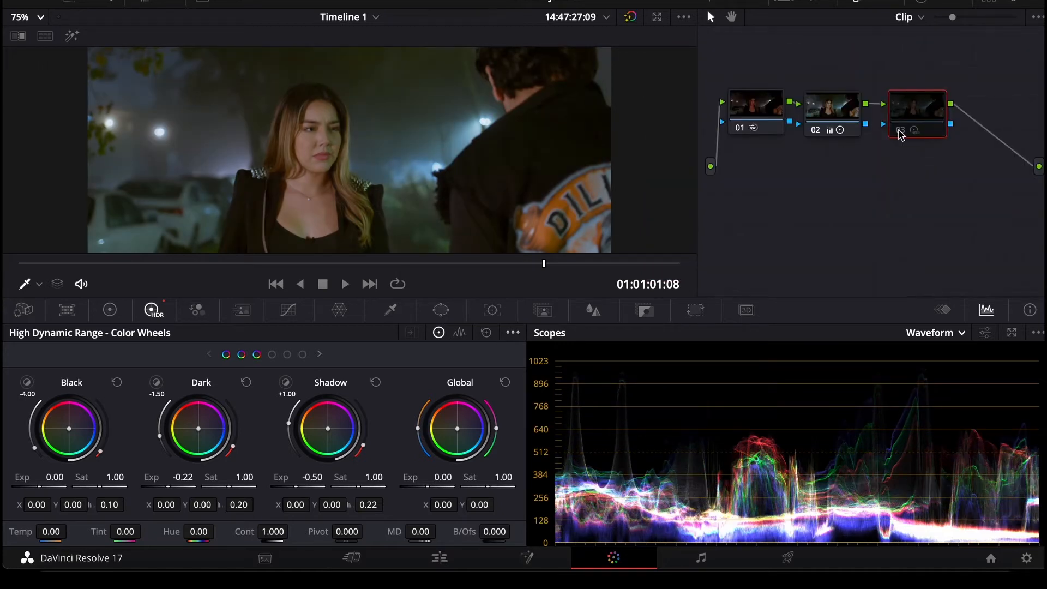
left_click(901, 134)
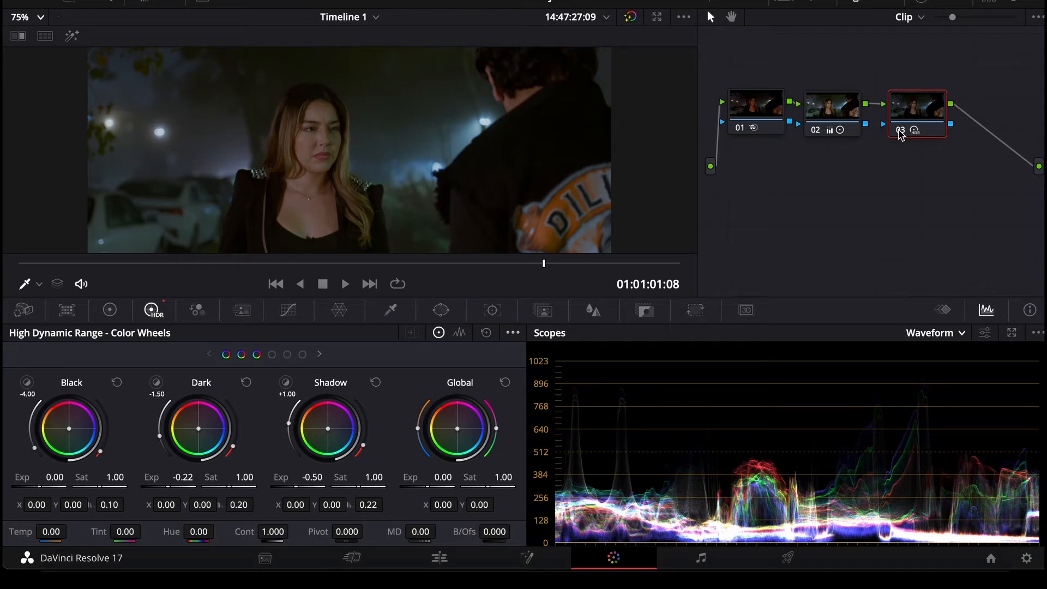
Add a serial node after node 03
right_click(930, 111)
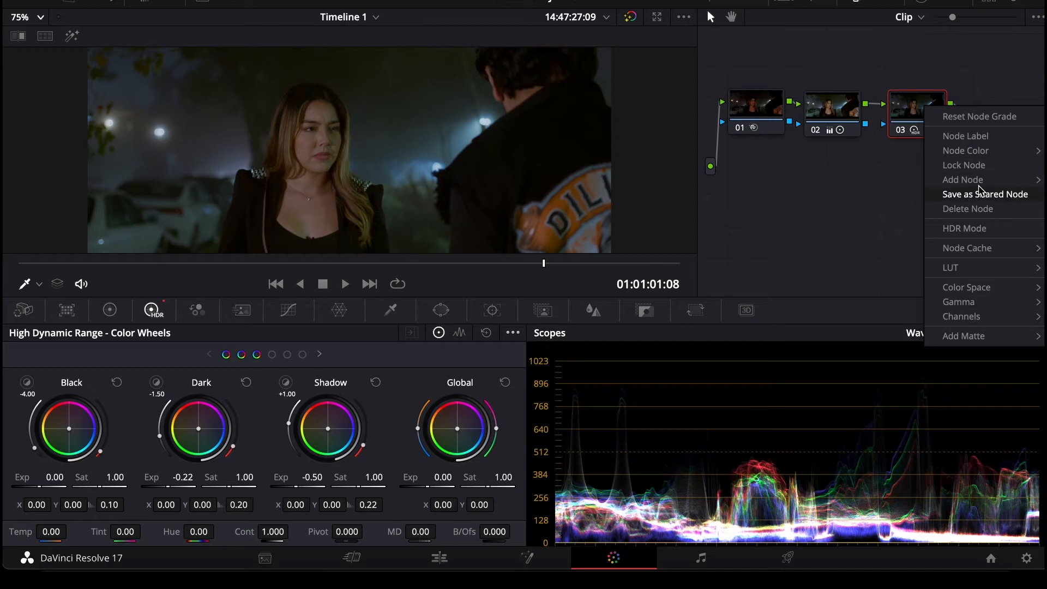
mouse_move(981, 185)
left_click(879, 183)
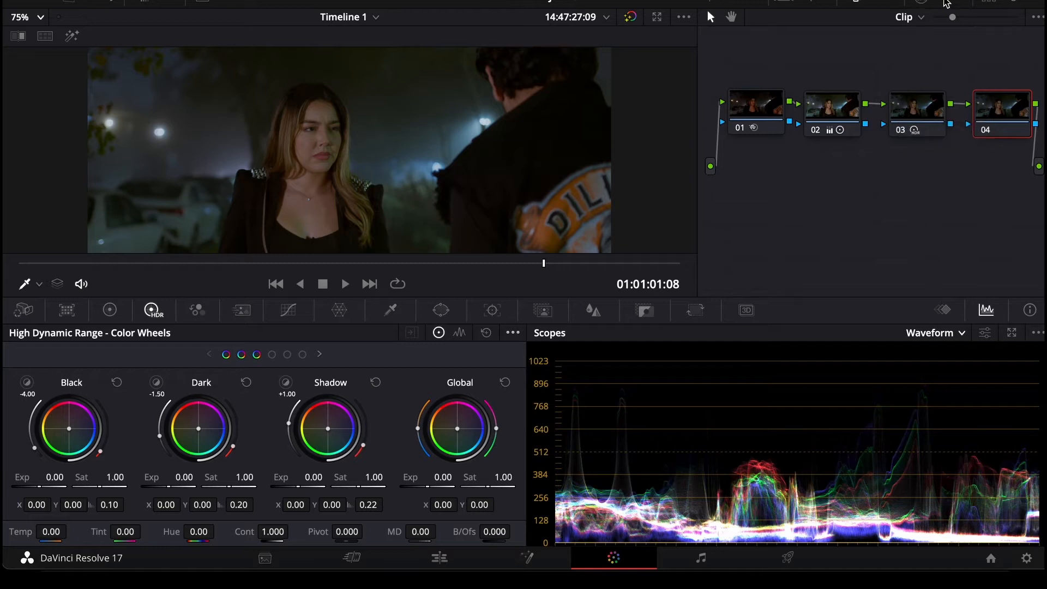
Search the effects library for "color" and apply Color Space Transform to node 04
left_click(947, 4)
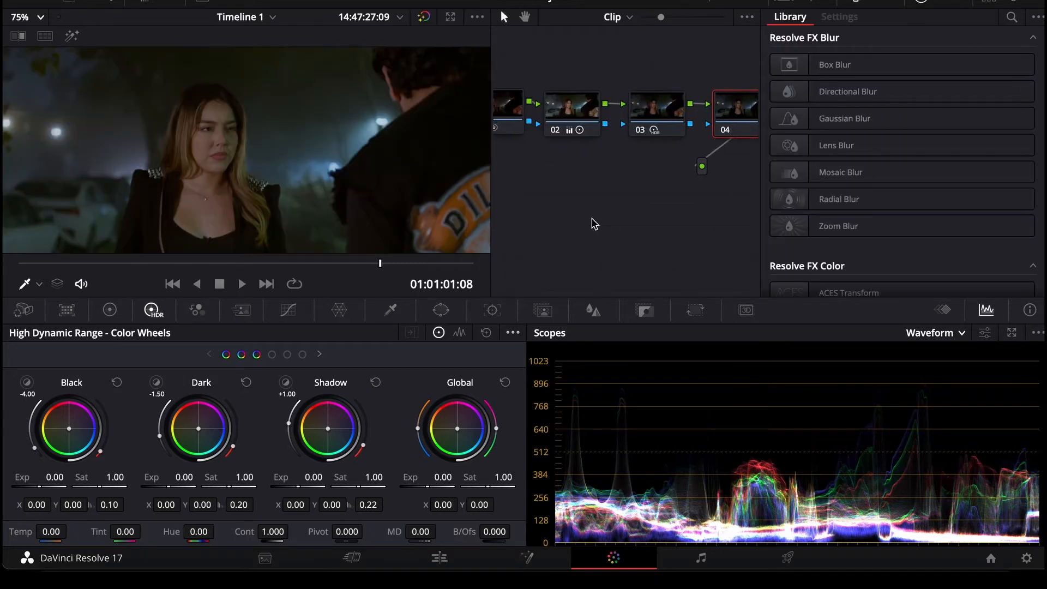
left_click(1012, 18)
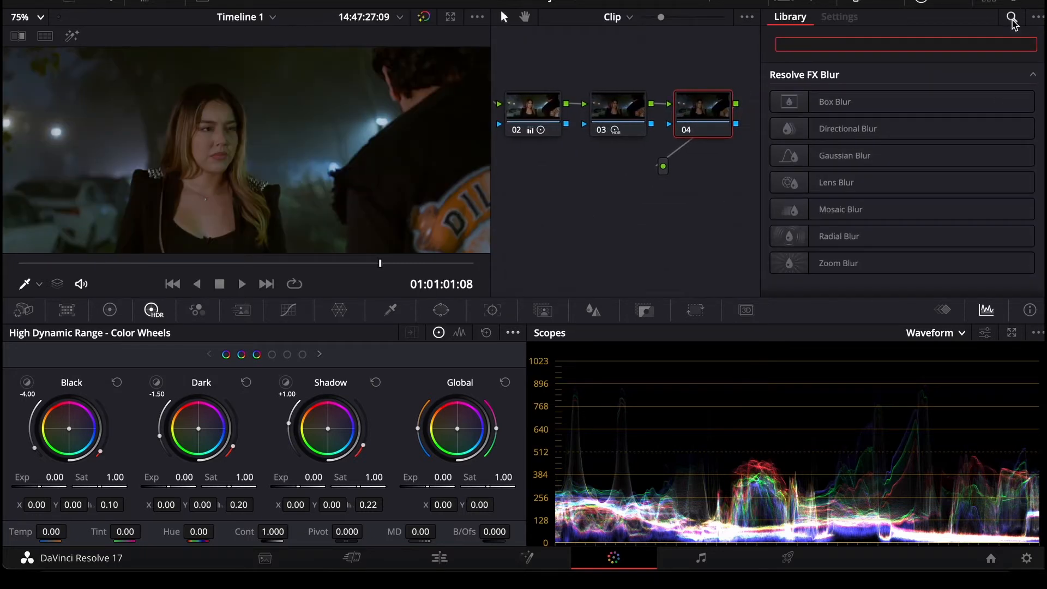
type("colo")
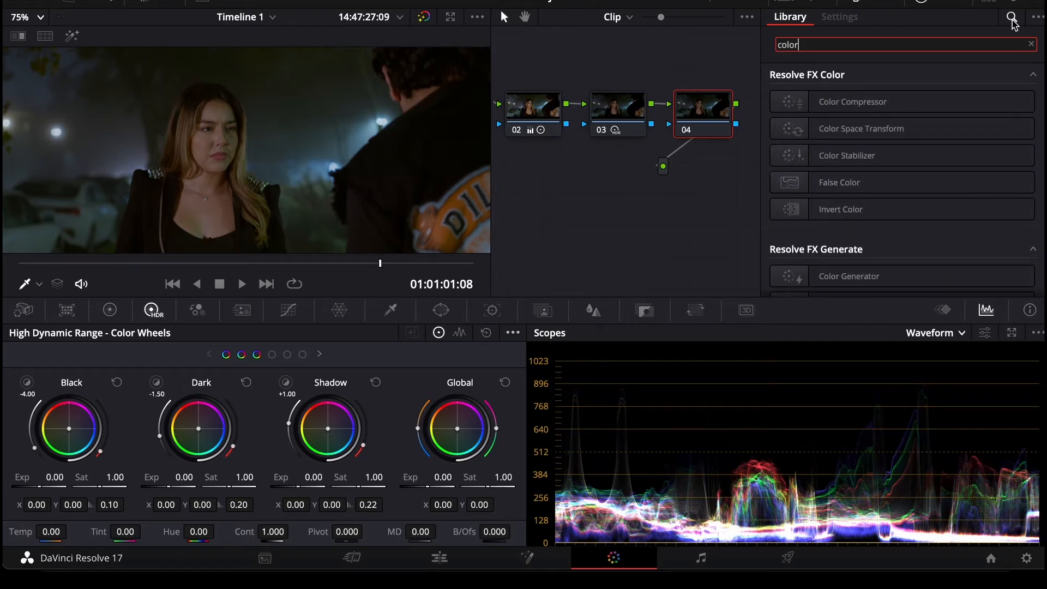
type("r")
left_click_drag(822, 129, 702, 118)
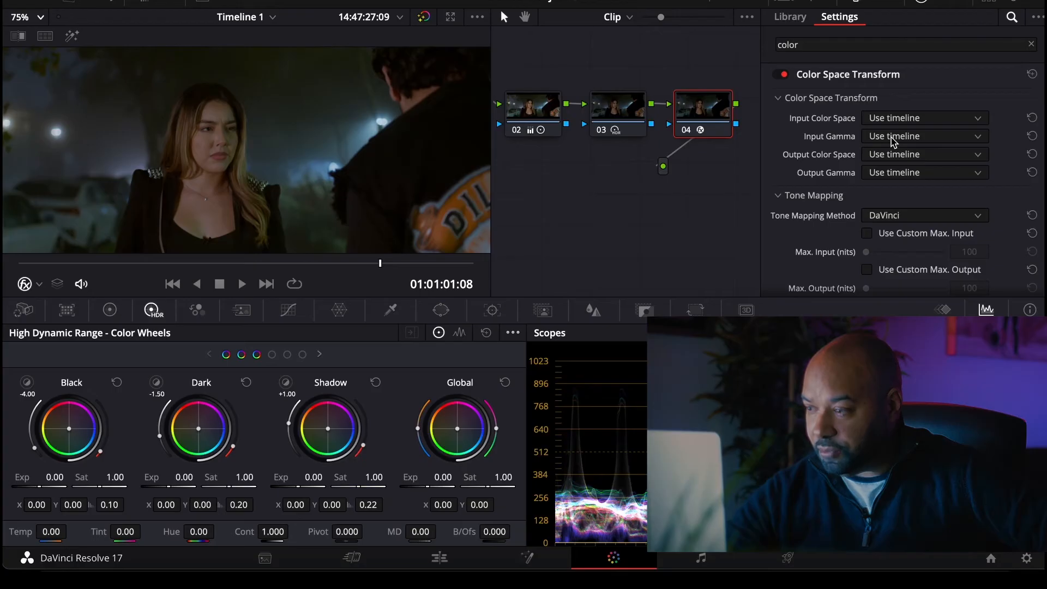
Set the Color Space Transform's input gamma to Blackmagic Design Extended Video Gen 5
left_click(893, 138)
scroll(906, 221, "down", 3)
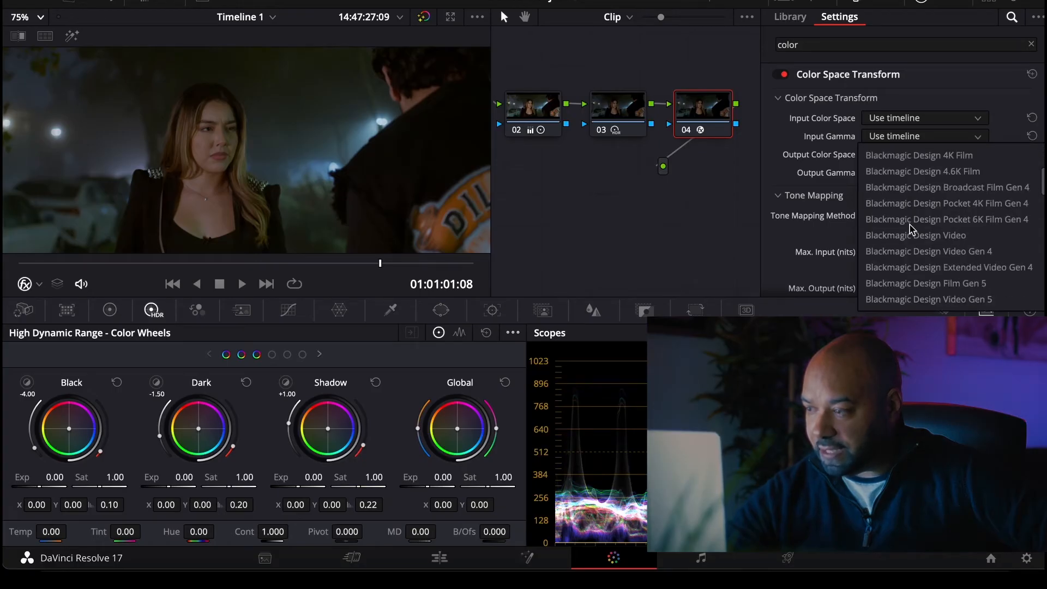
scroll(910, 229, "down", 3)
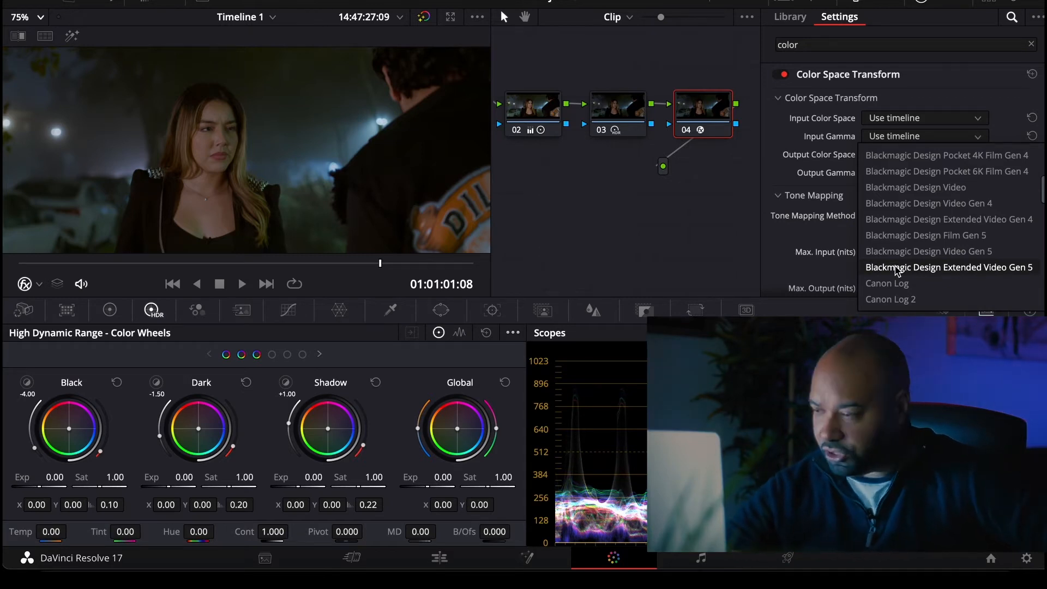
left_click(897, 267)
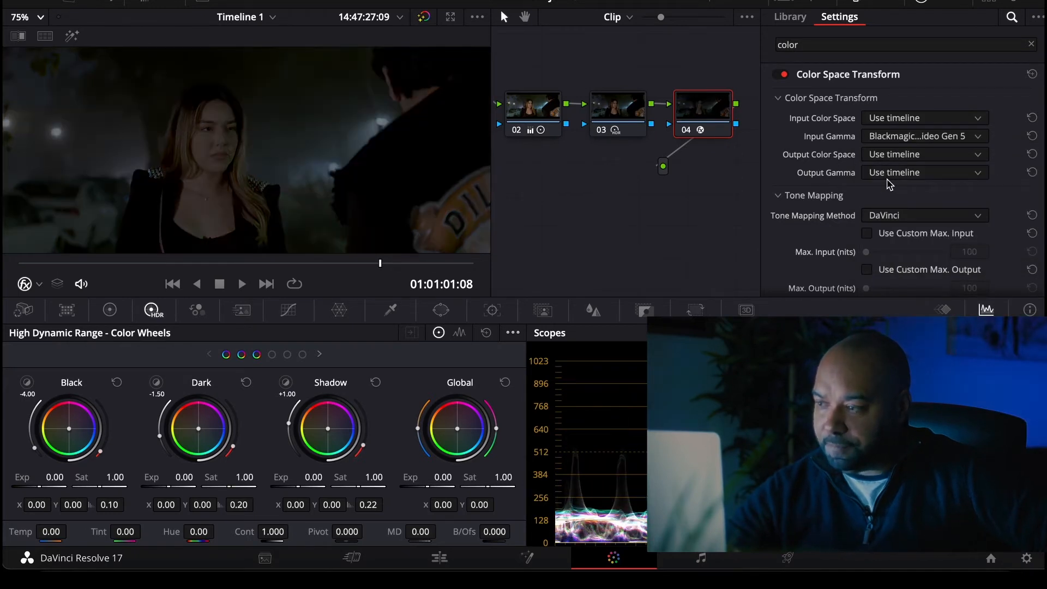
Set the output gamma of the Color Space Transform to Cineon Film Log
left_click(904, 174)
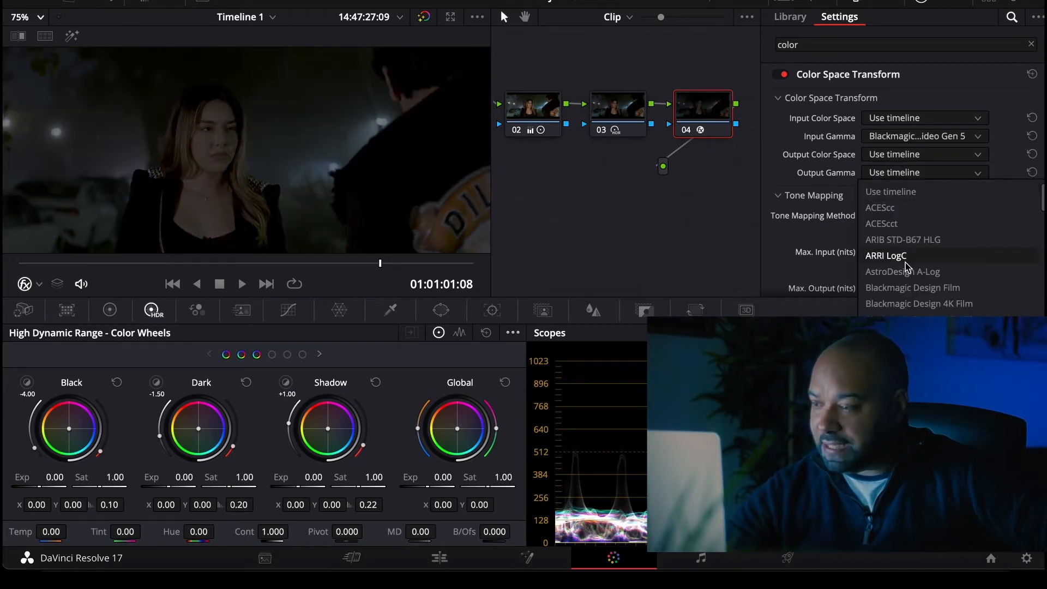
scroll(906, 268, "down", 5)
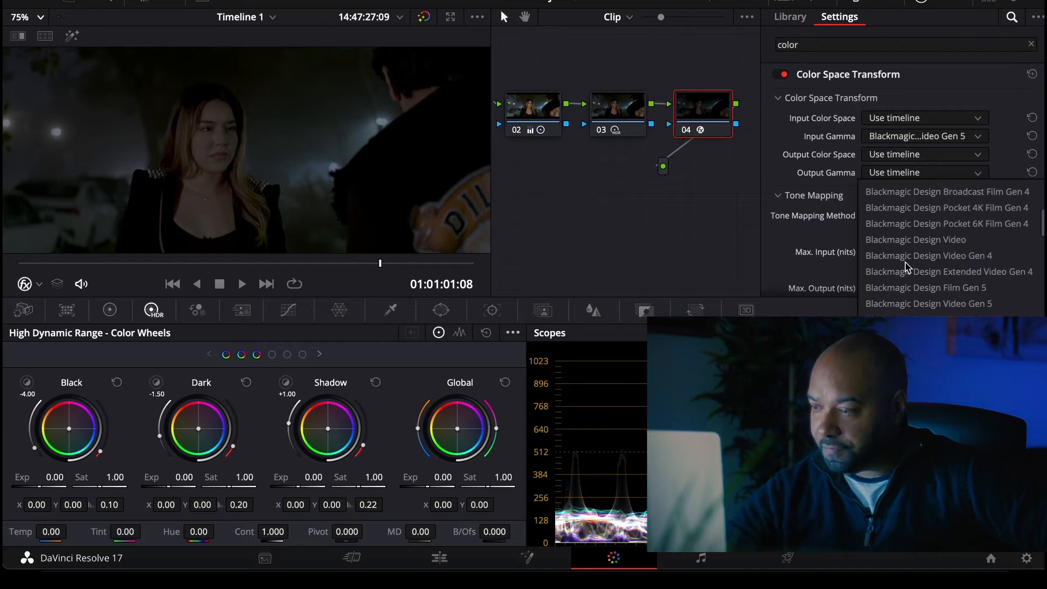
scroll(906, 267, "down", 3)
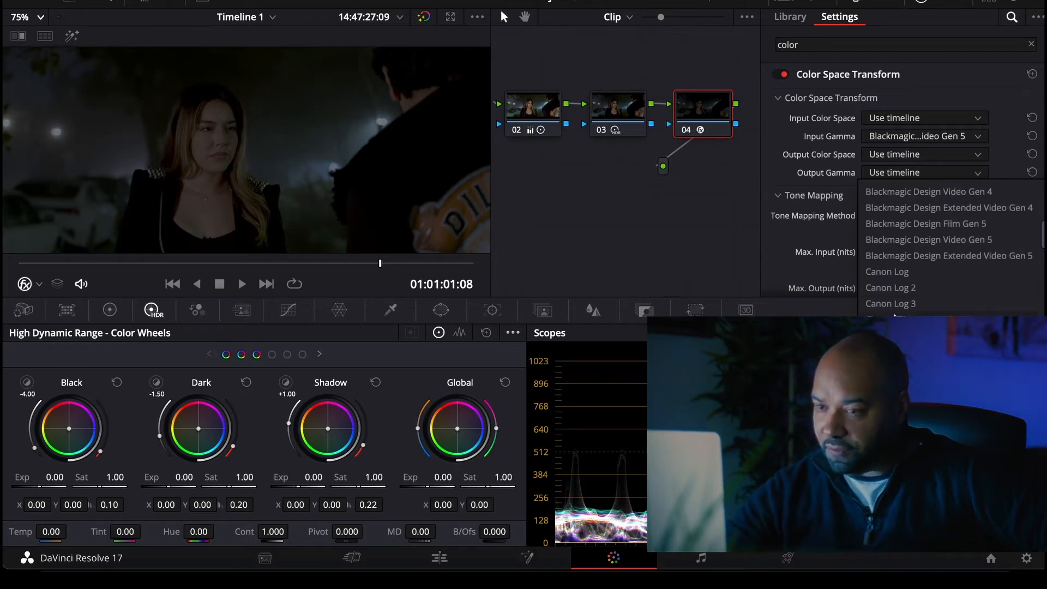
left_click(891, 320)
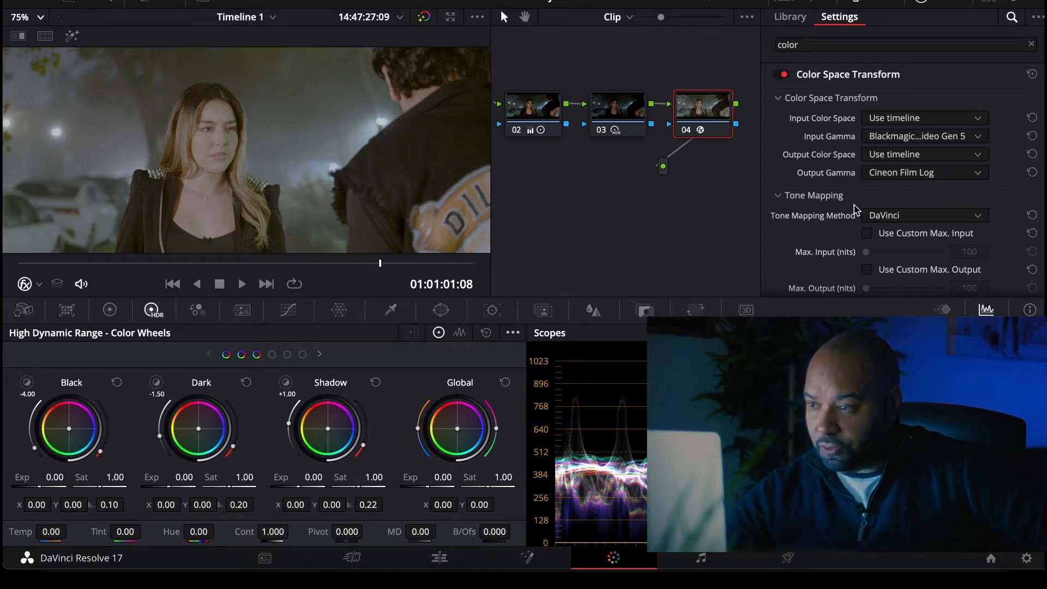
Add a serial node after node 04 and apply the Rec709 Kodak 2383 D60 film look LUT to it
right_click(701, 113)
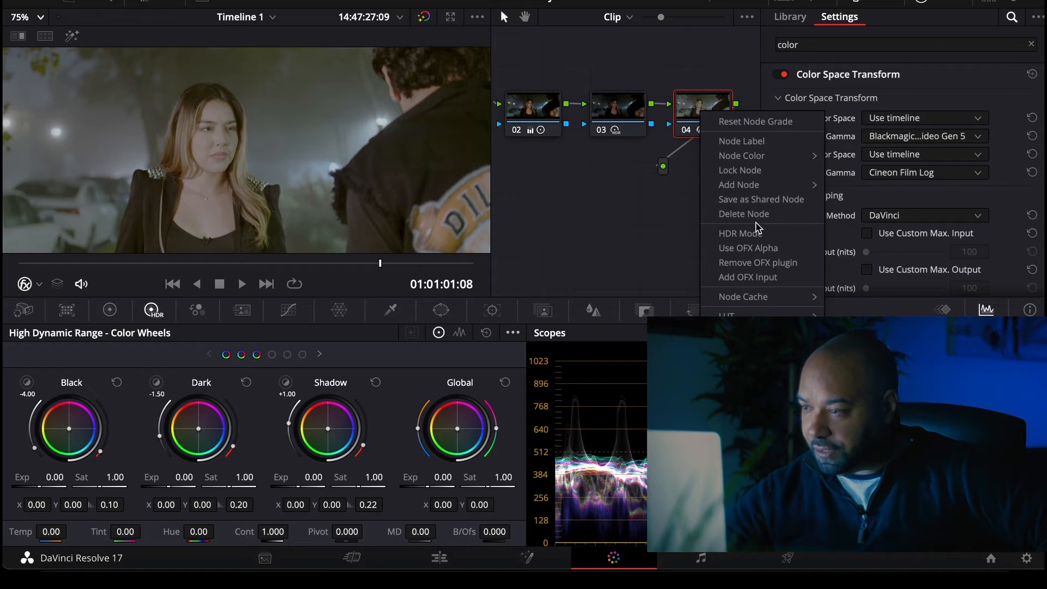
mouse_move(741, 185)
left_click(859, 196)
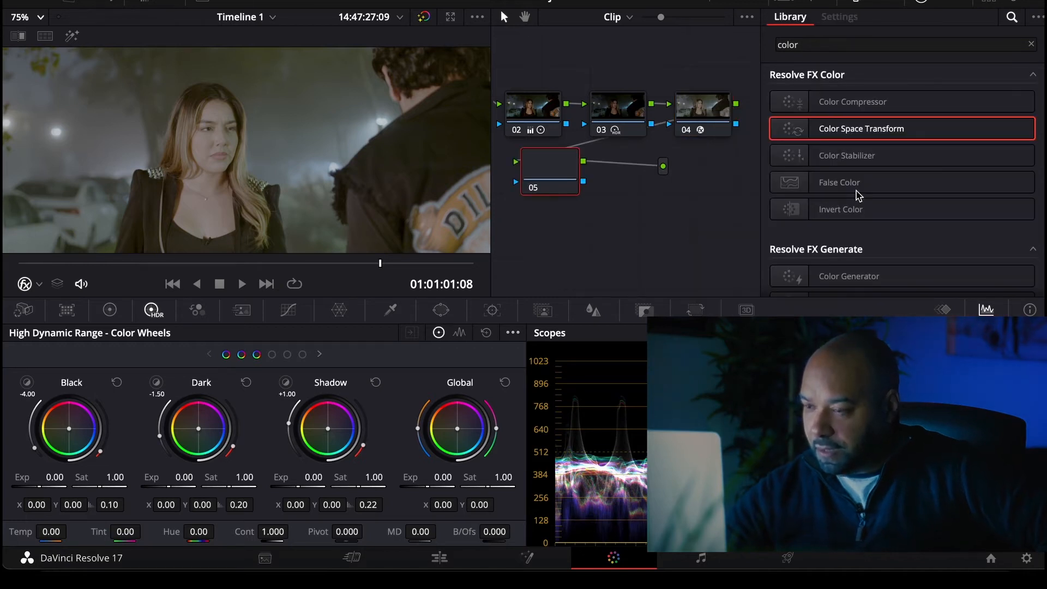
right_click(556, 169)
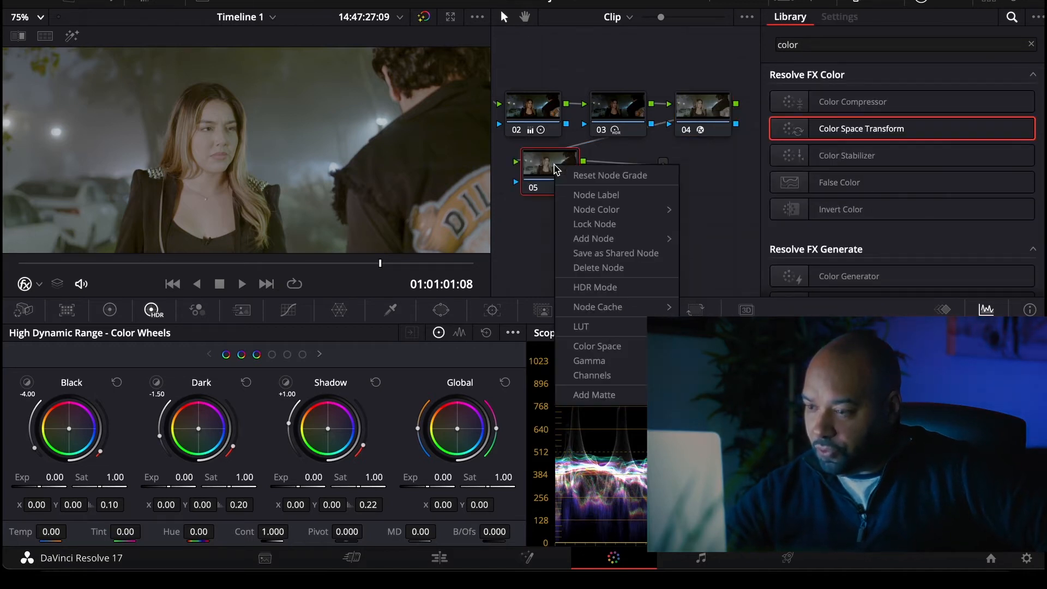
mouse_move(586, 326)
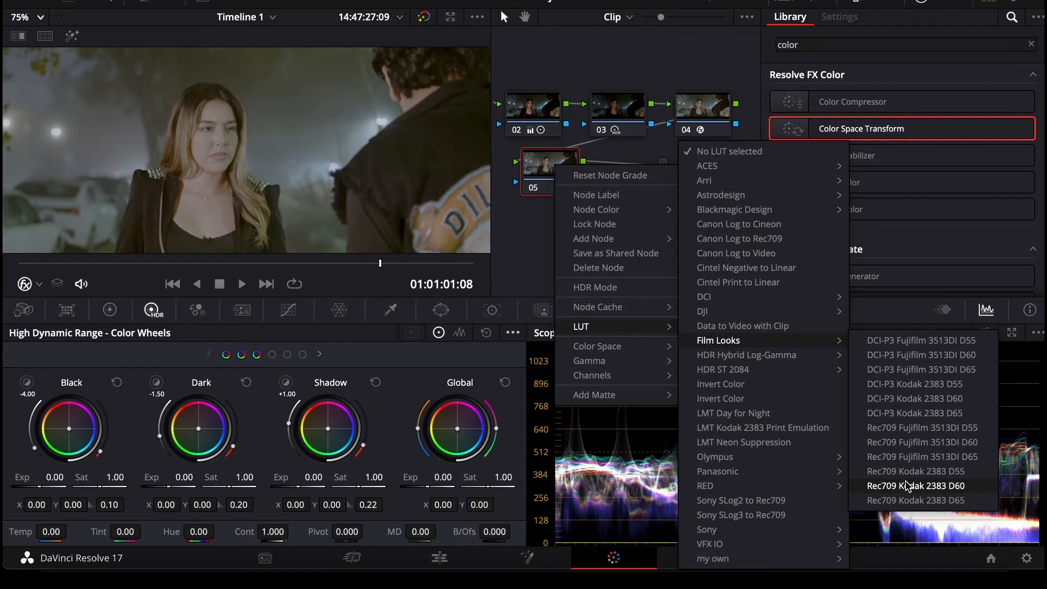
left_click(906, 486)
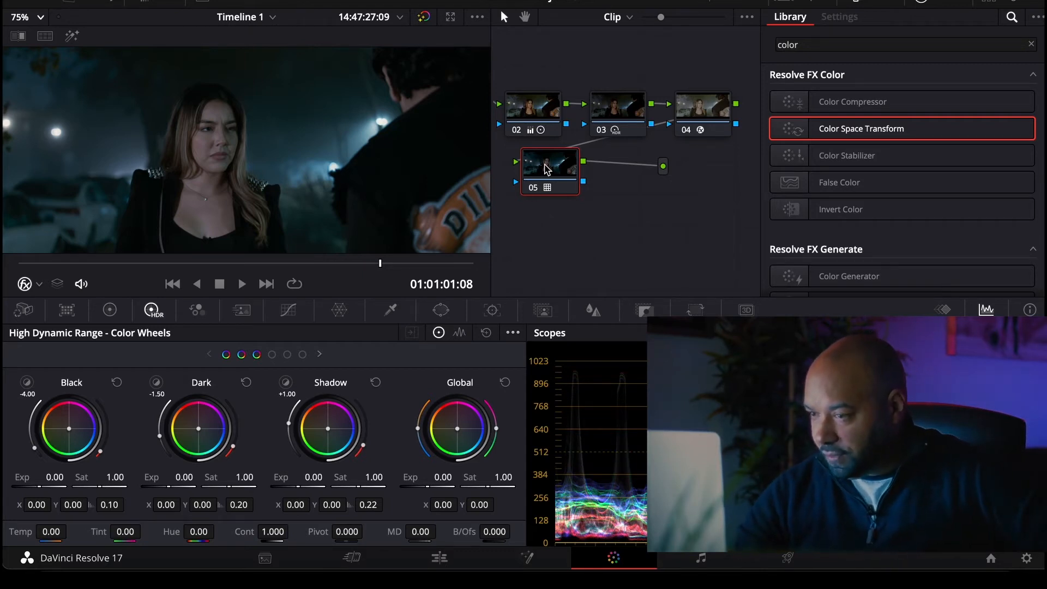
Close the effects library and reposition node 05 beneath node 01 in the node graph
right_click(543, 167)
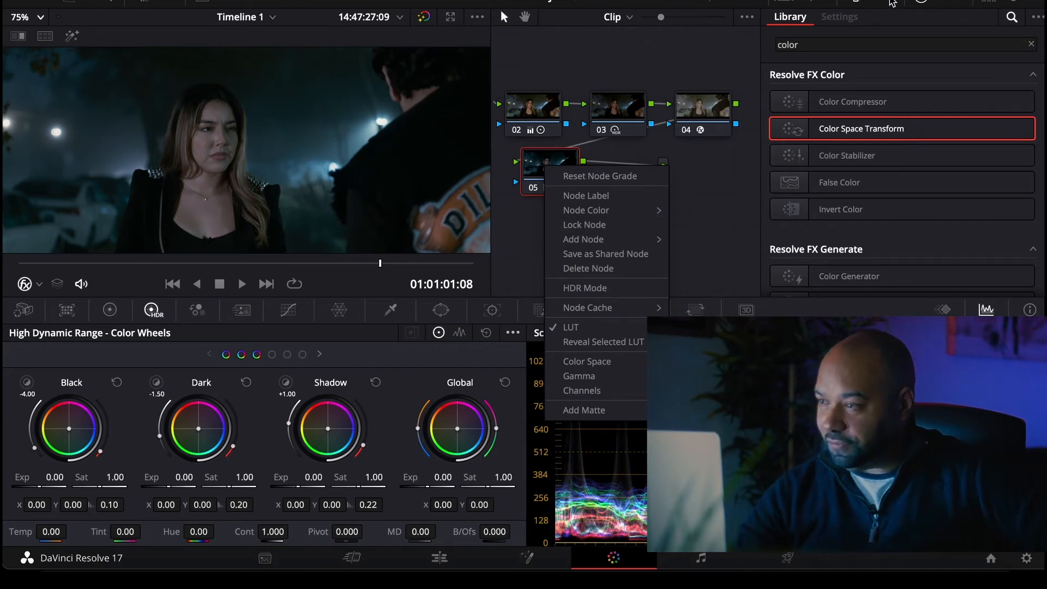
left_click(890, 1)
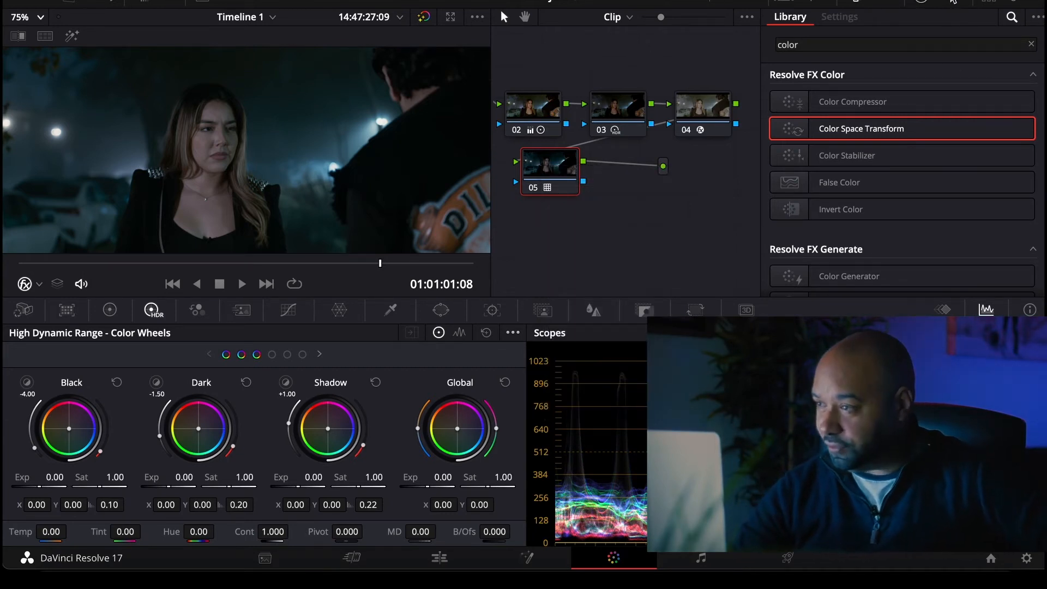
left_click(926, 2)
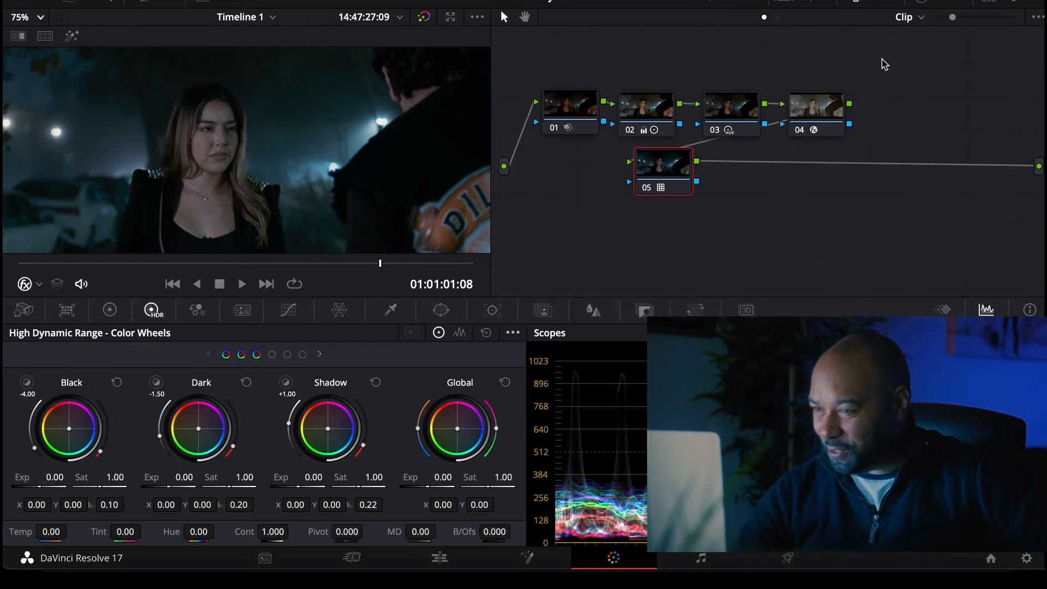
left_click_drag(656, 172, 567, 192)
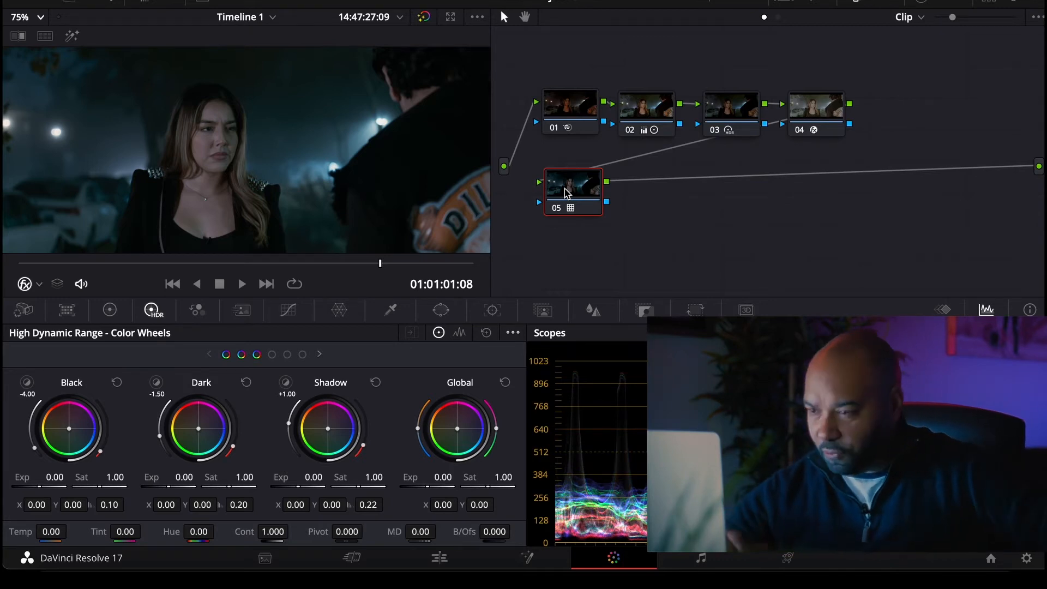
Add a serial node after node 05
right_click(568, 193)
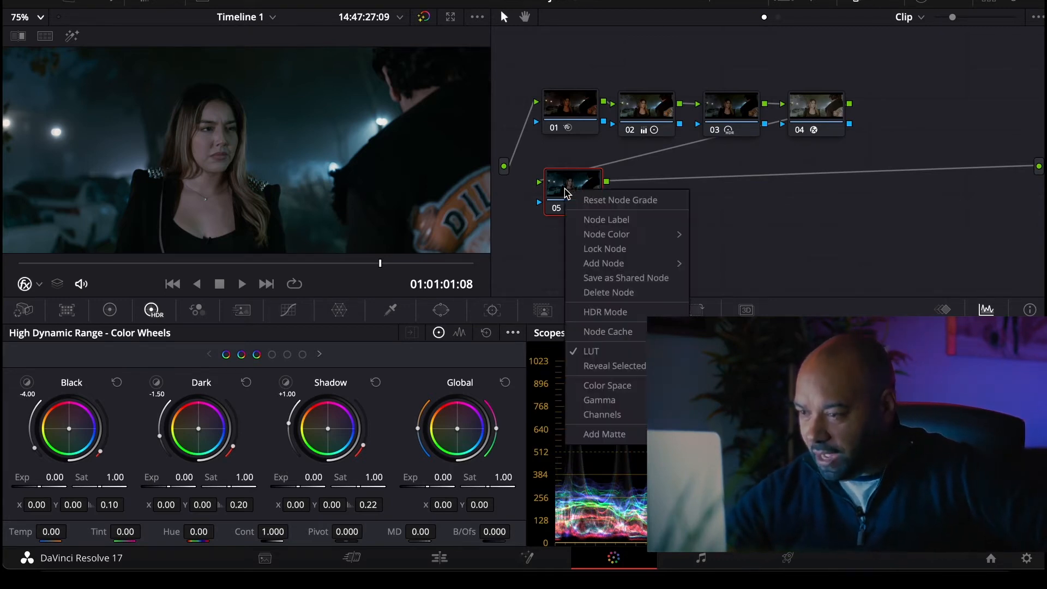
mouse_move(620, 264)
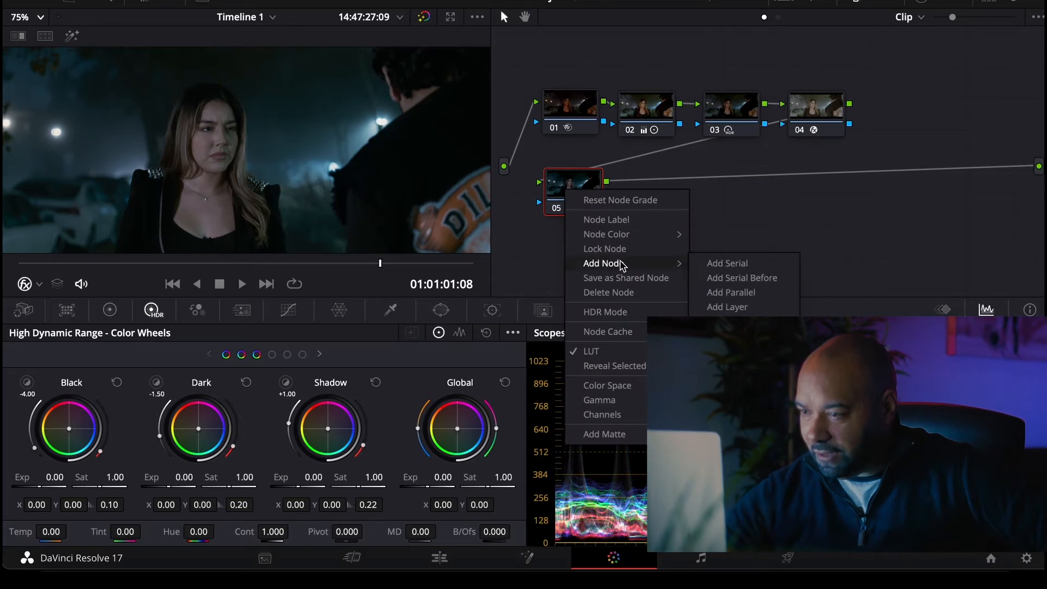
left_click(725, 264)
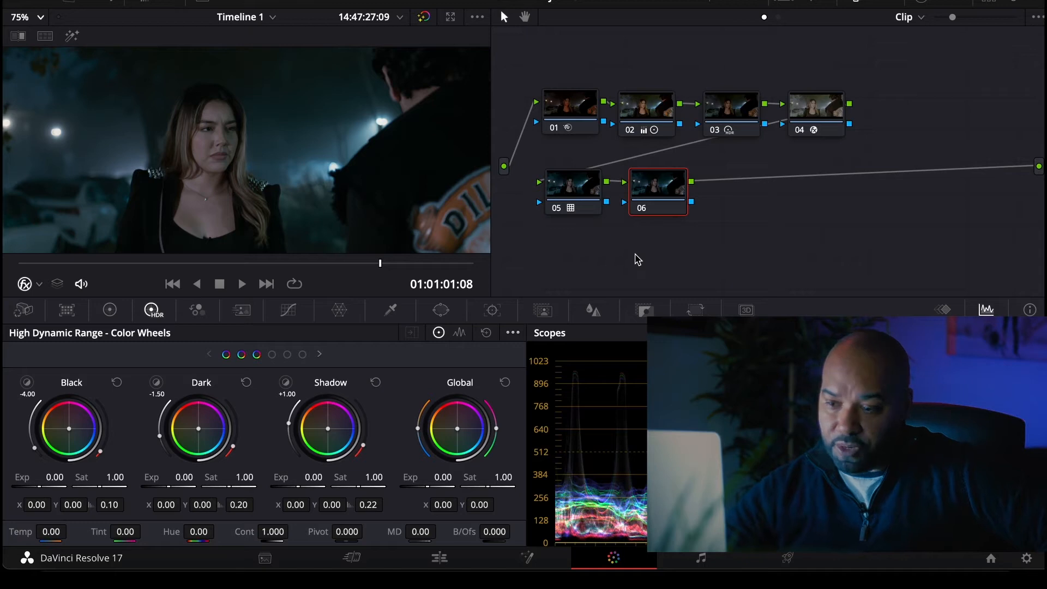
In the RGB Mixer, raise red in Red Output, green in Green Output and blue in Blue Output to 2.00 each
left_click(197, 310)
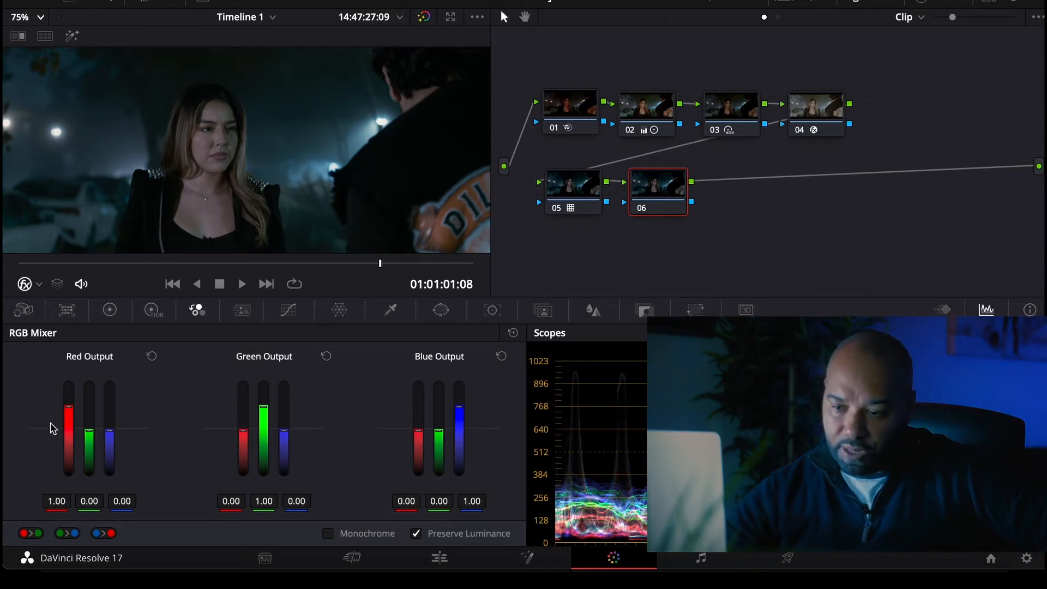
left_click_drag(69, 410, 69, 384)
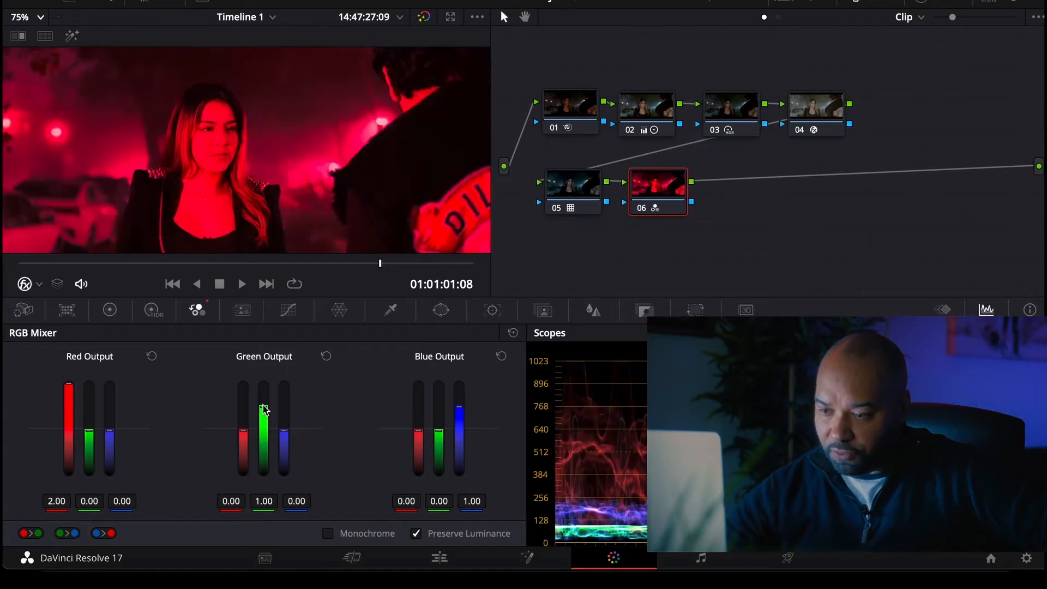
left_click_drag(266, 414, 265, 385)
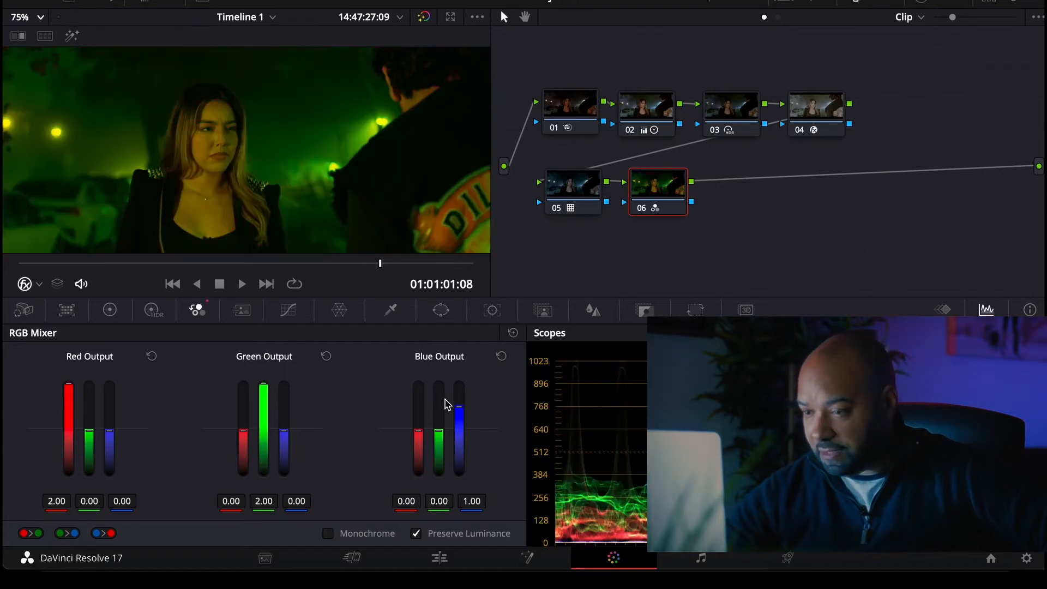
left_click_drag(459, 415, 459, 385)
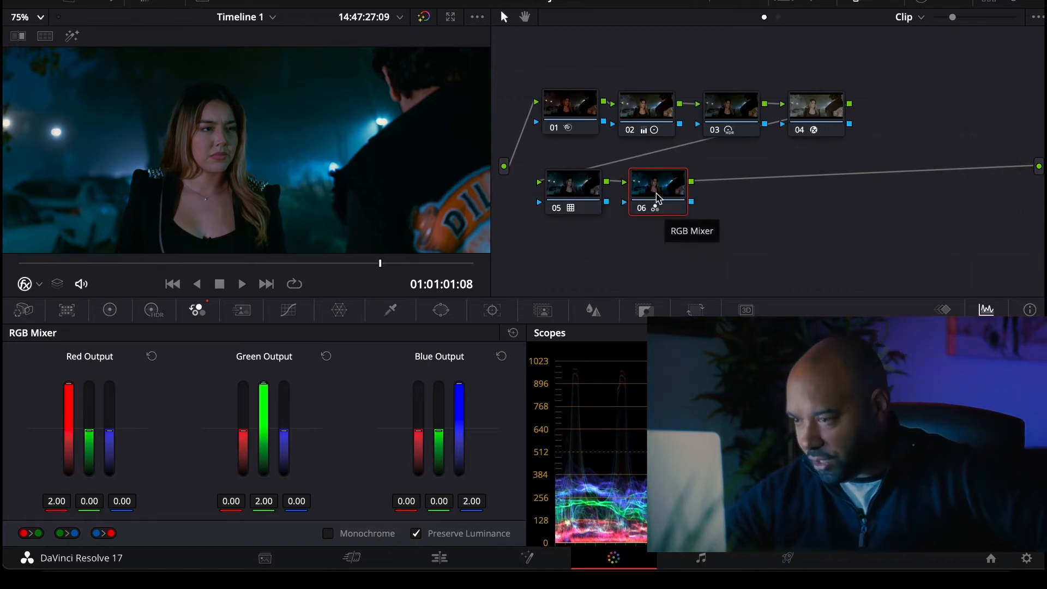
Add a serial node after node 06
right_click(657, 196)
mouse_move(723, 271)
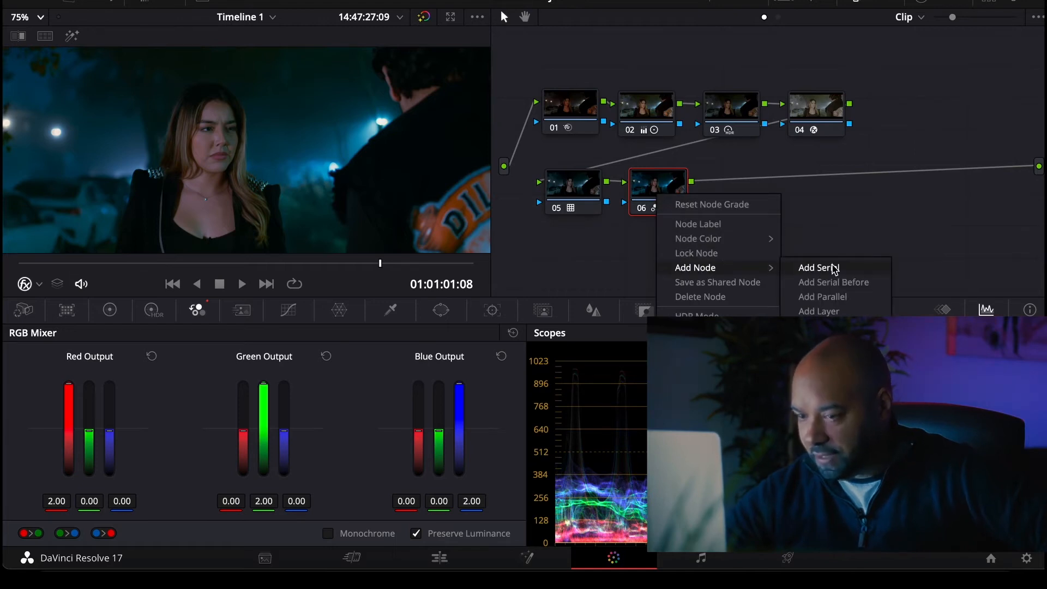
left_click(830, 268)
On node 07's Hue Vs Sat curve, lower saturation to 0.79 at the orange hue 292.98 and the blue hue 115.80
left_click(289, 310)
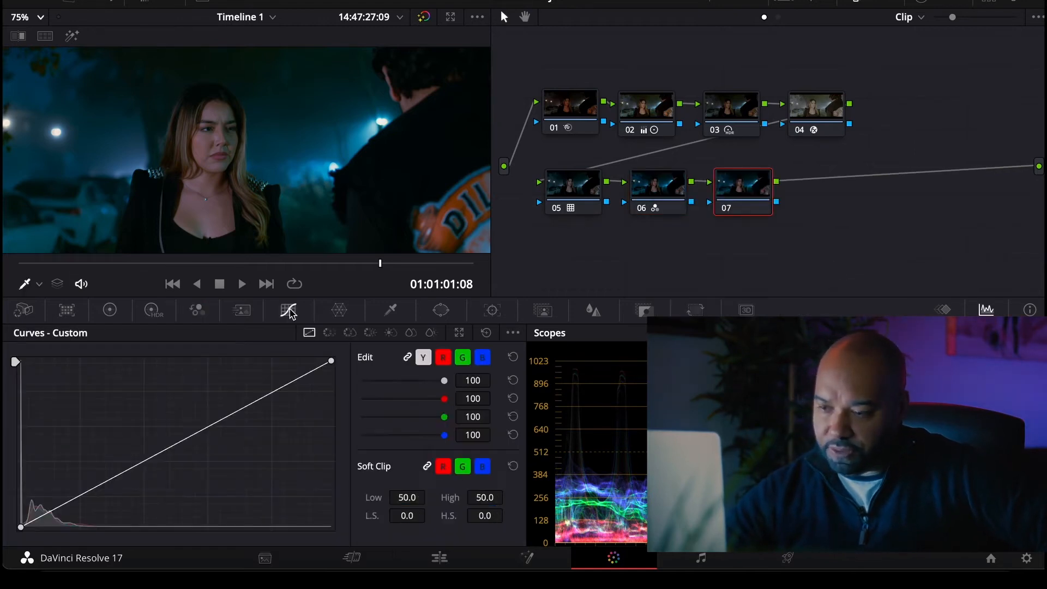
left_click(350, 332)
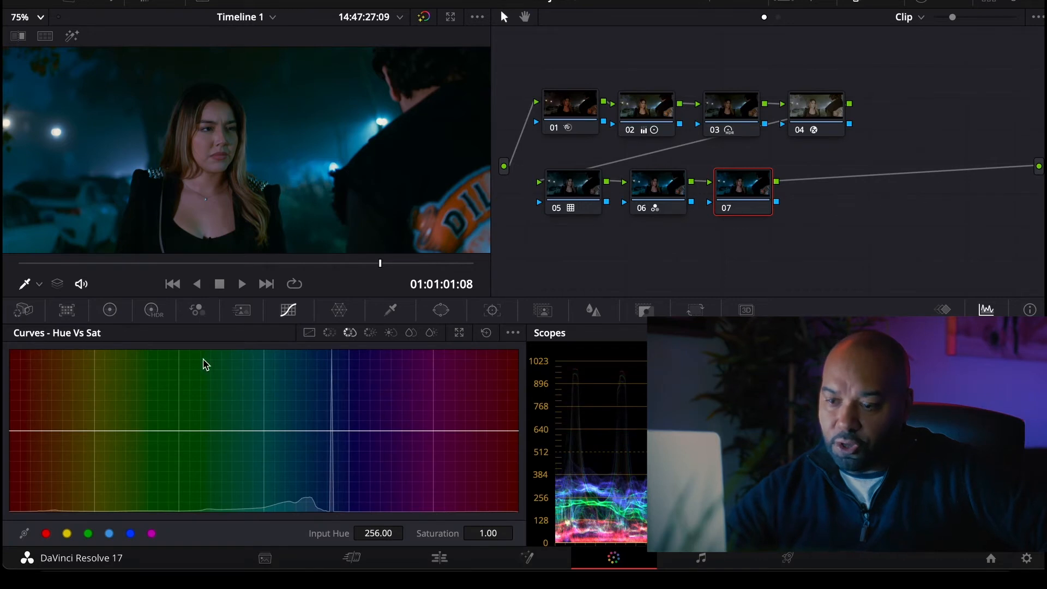
left_click(47, 534)
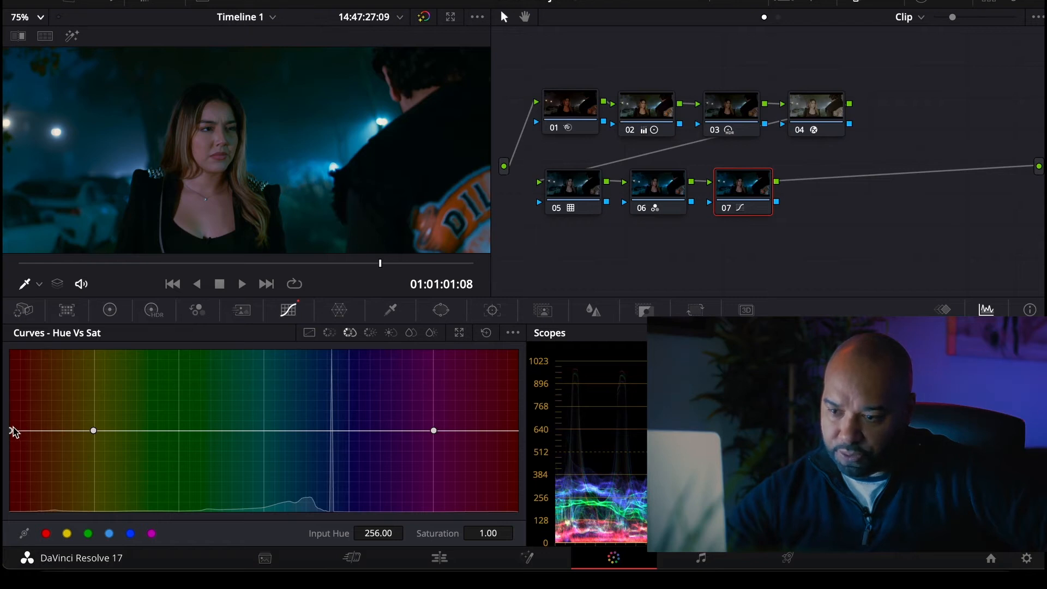
left_click_drag(12, 432, 61, 449)
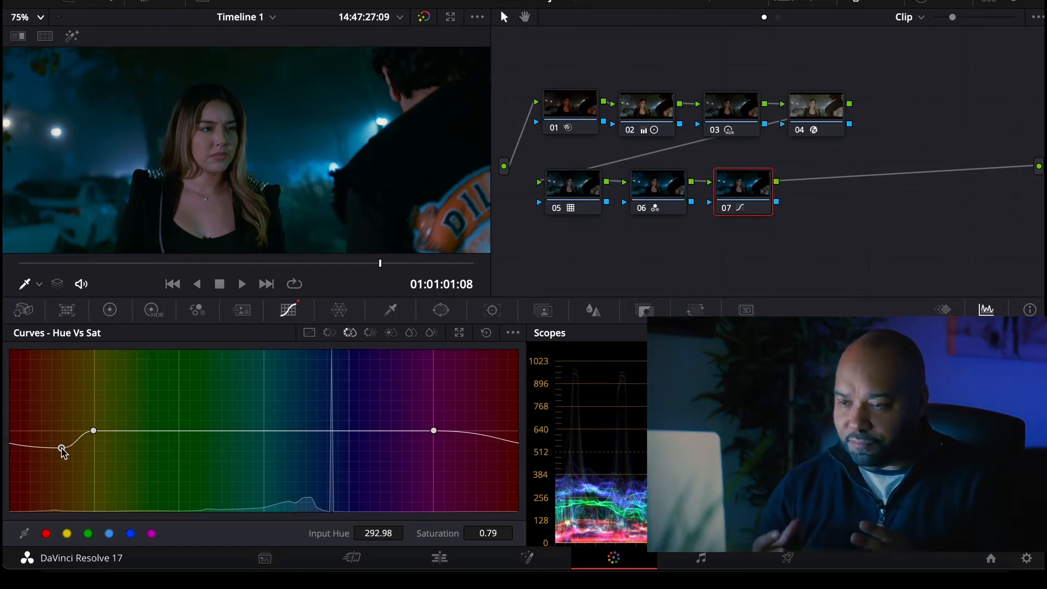
left_click(131, 534)
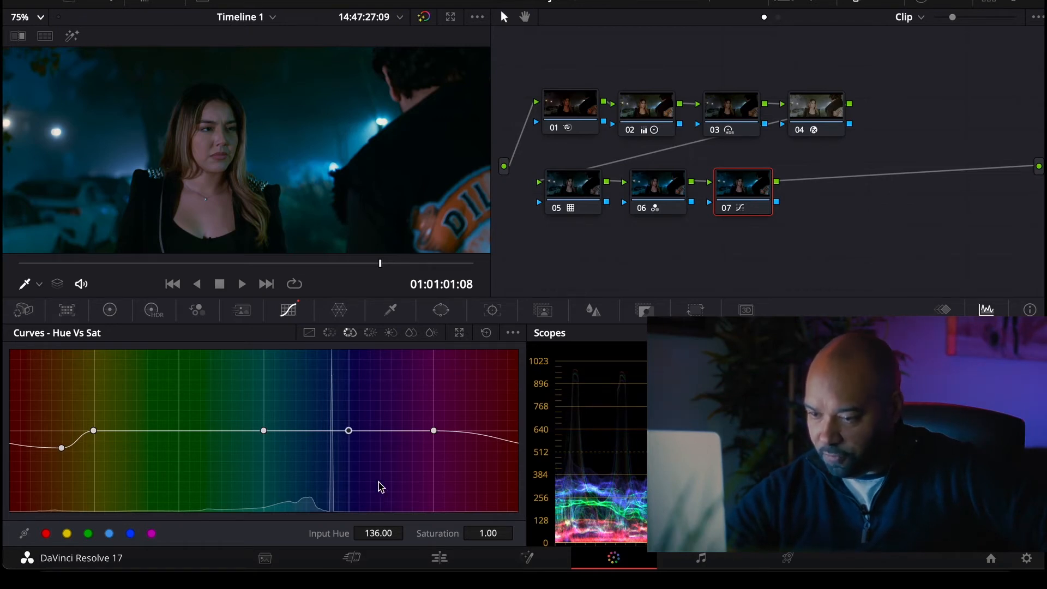
left_click_drag(329, 433, 323, 454)
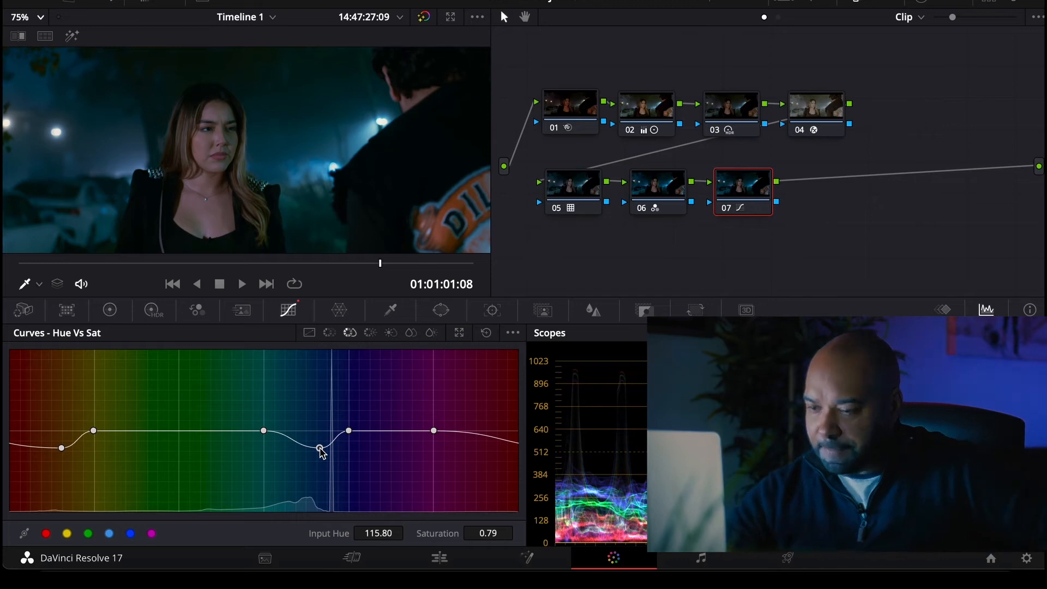
On node 07's Hue Vs Lum curve, raise lum gain to 1.09 at hue 286.81 and 1.04 at hue 117.85, comparing against the ungraded image
left_click(371, 334)
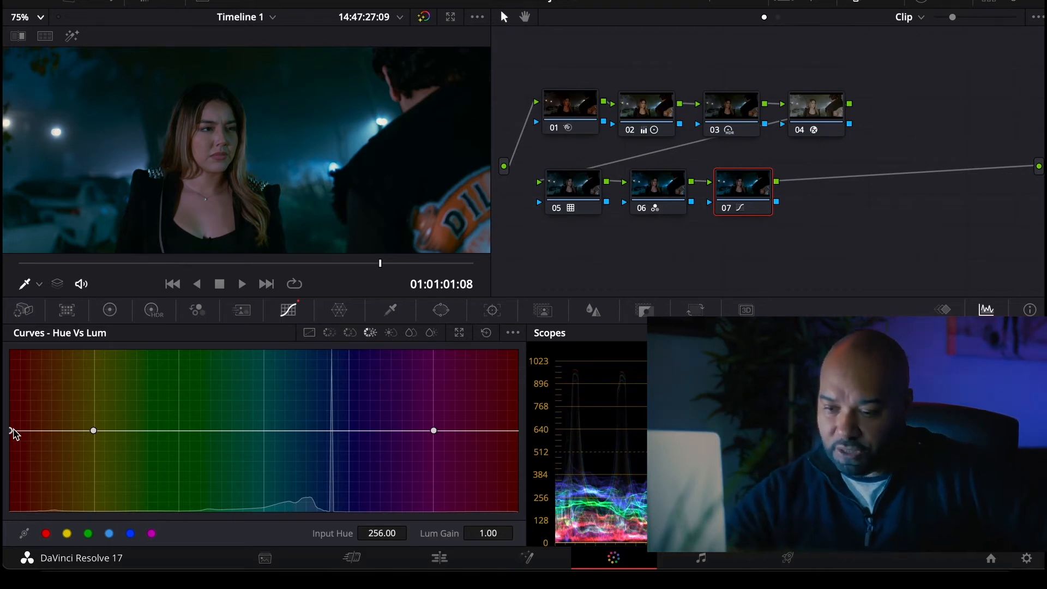
left_click_drag(12, 431, 53, 423)
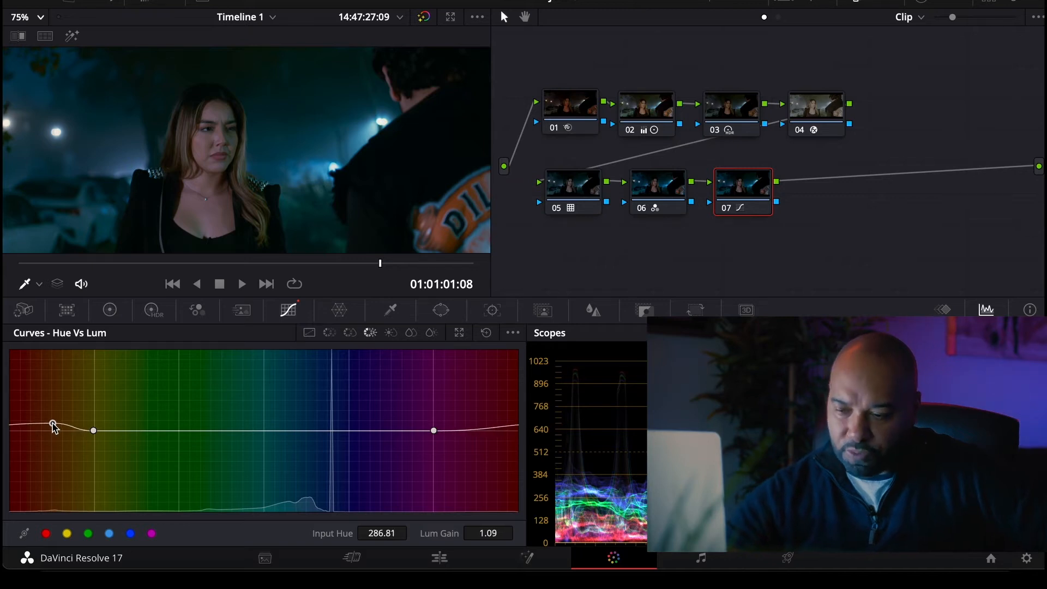
left_click(130, 534)
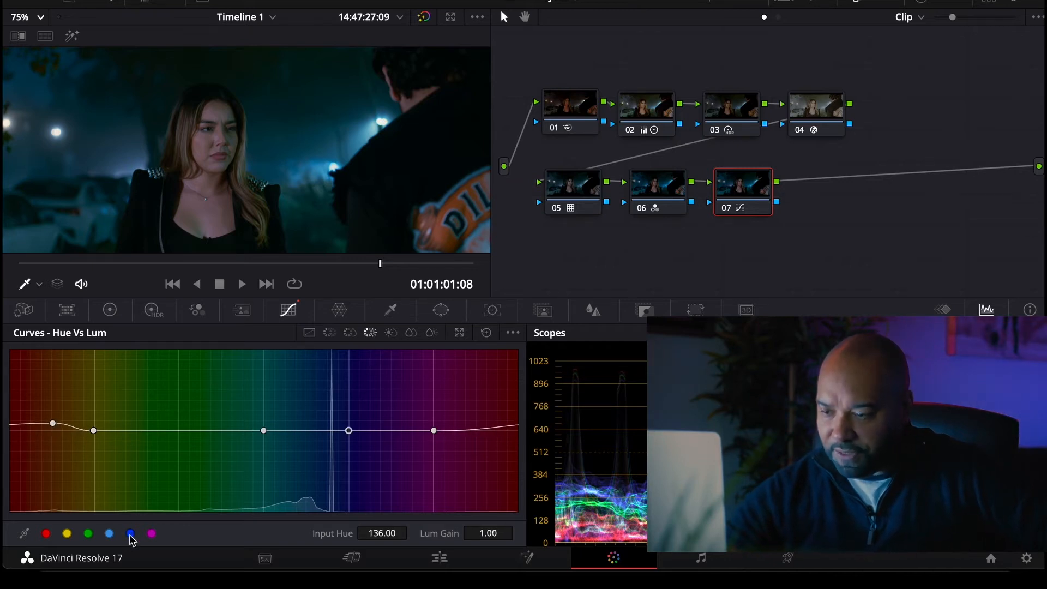
left_click_drag(319, 429, 324, 427)
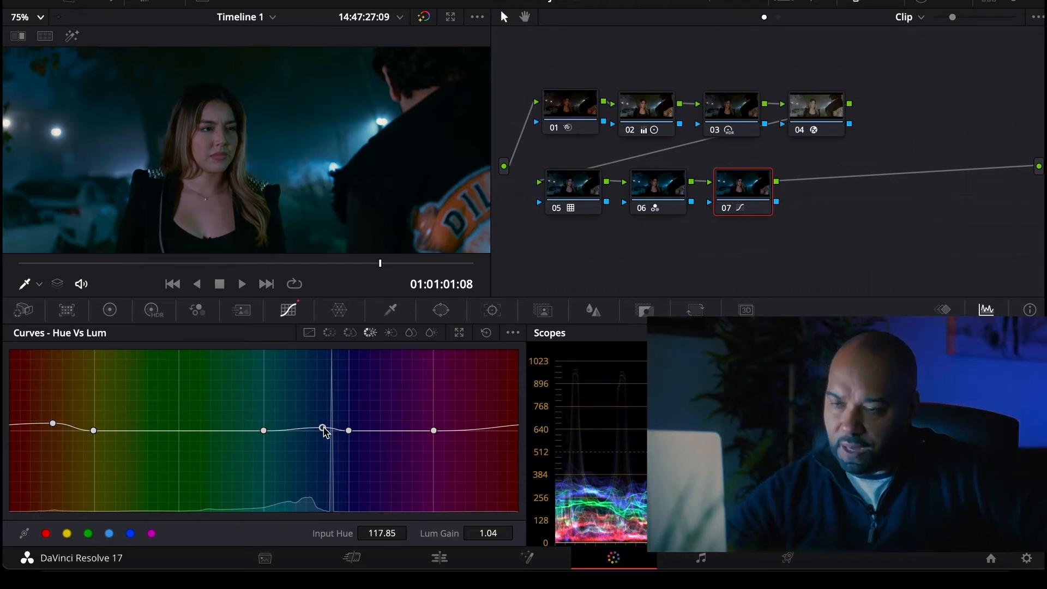
left_click(425, 17)
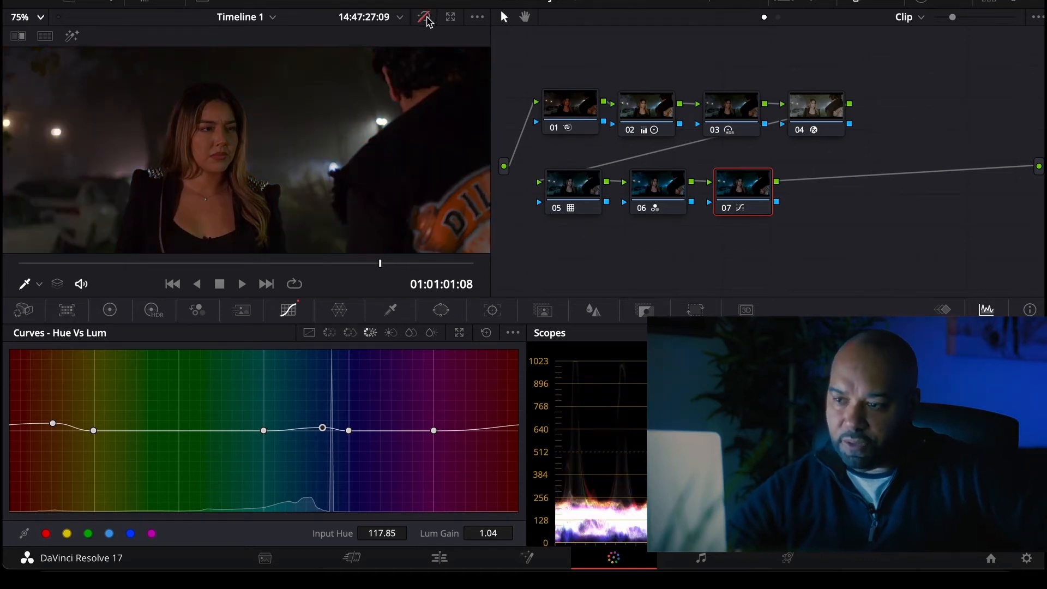
left_click(425, 17)
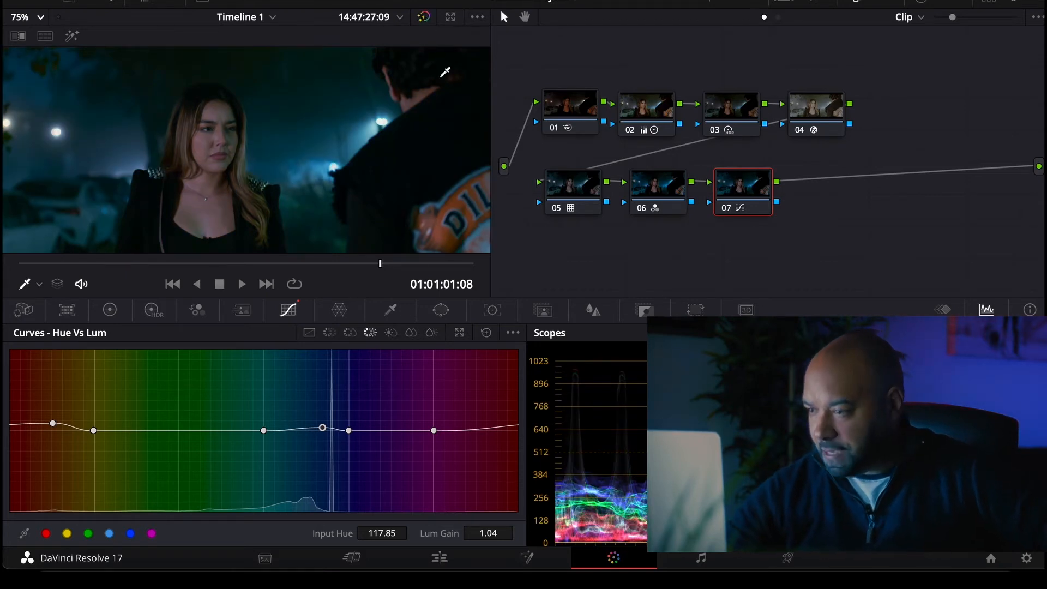
Add a serial node after node 07
mouse_move(748, 188)
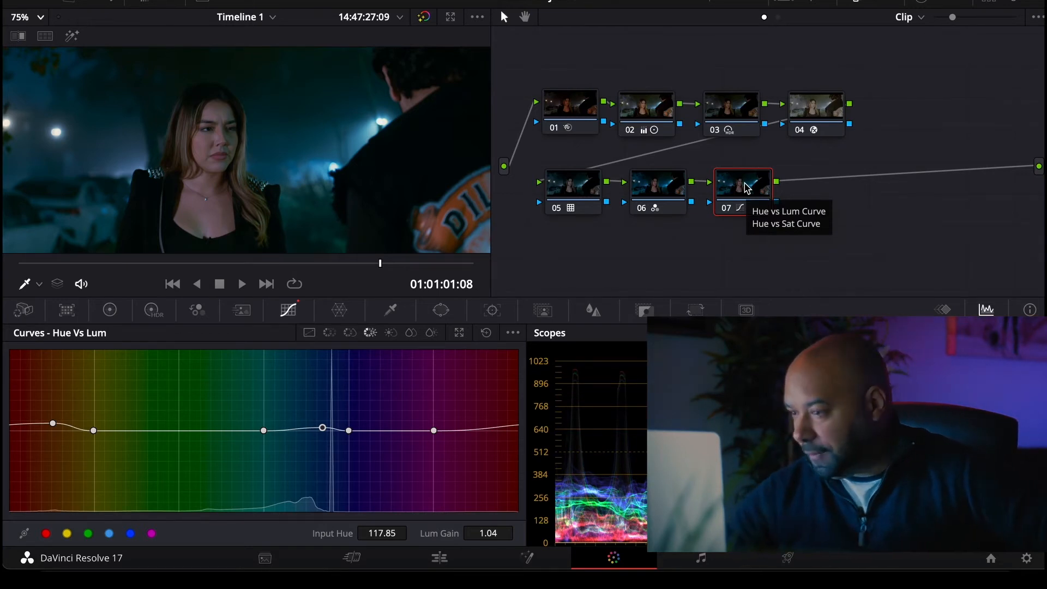
right_click(747, 188)
mouse_move(788, 259)
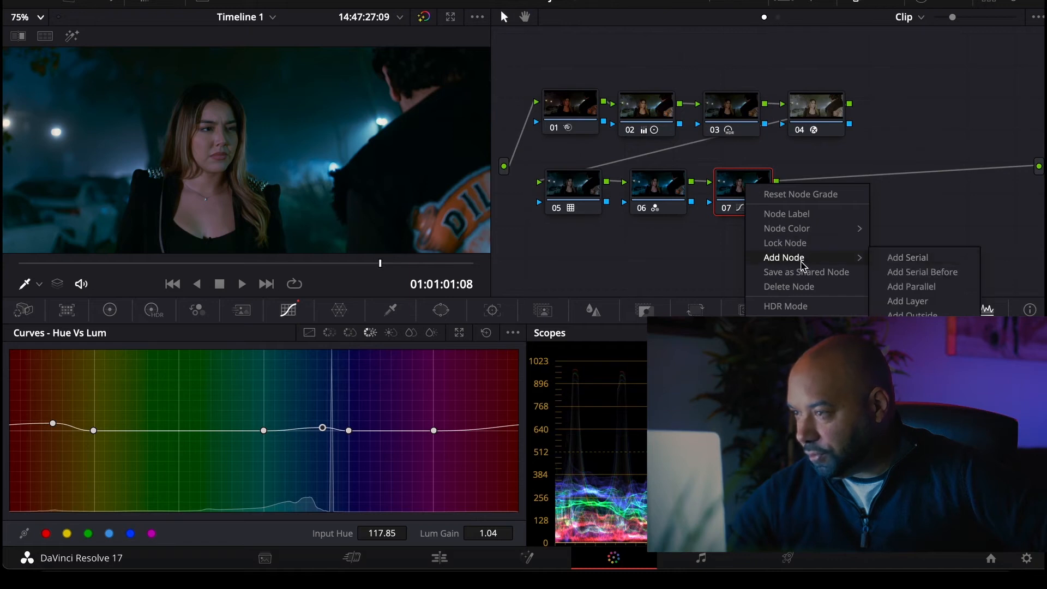
left_click(910, 262)
Find the Glow effect in the effects library and apply it to node 08
left_click(928, 2)
left_click_drag(859, 44, 690, 50)
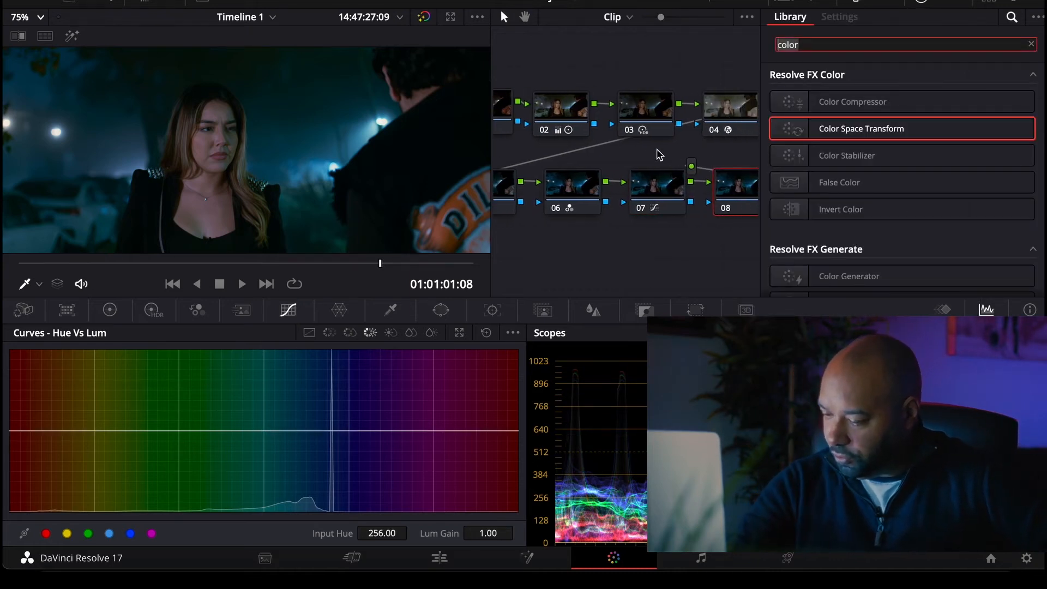
type("glo")
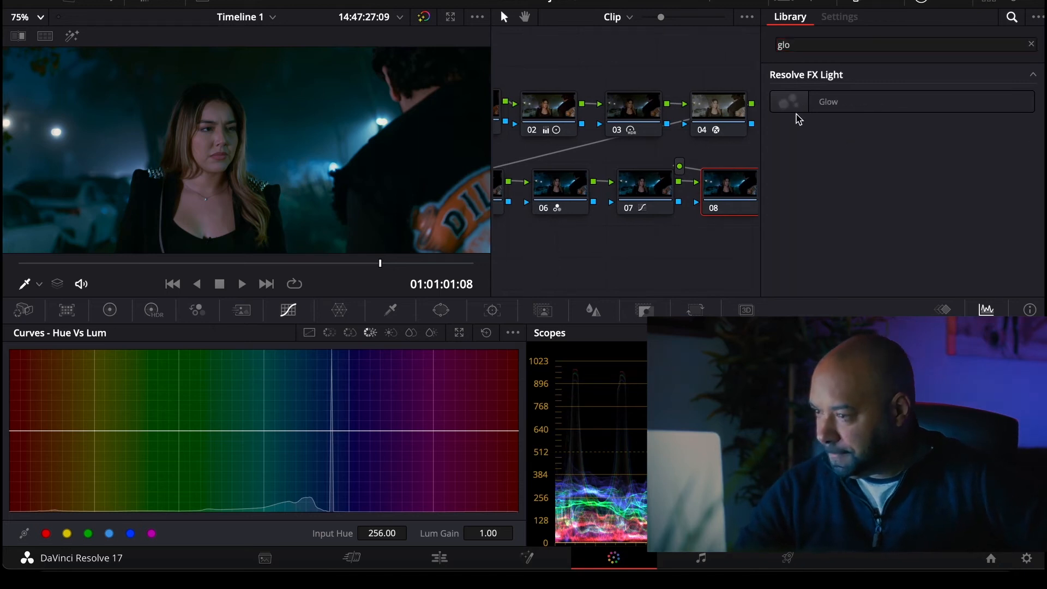
left_click_drag(792, 110, 730, 193)
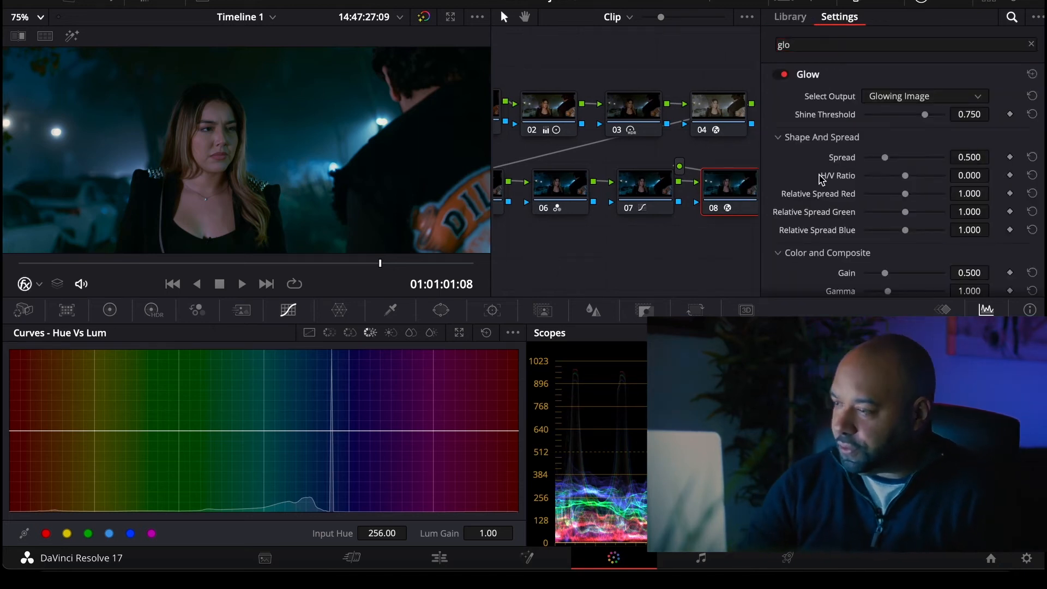
Set the Glow's composite type to Softlight and its Shine Threshold and Spread to 0.000, comparing the image with node 08 disabled
scroll(879, 180, "down", 5)
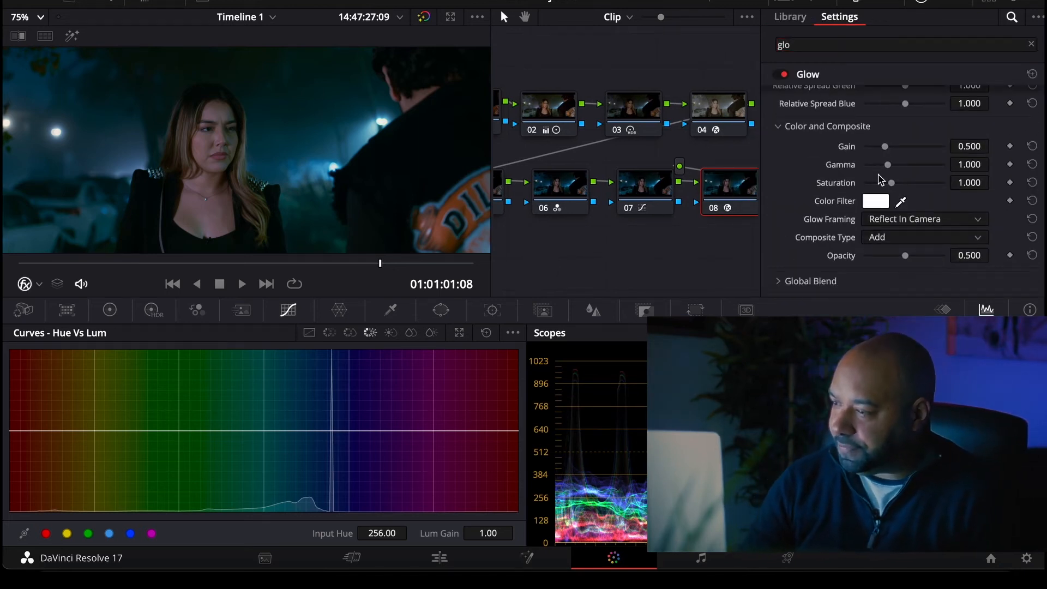
left_click(877, 237)
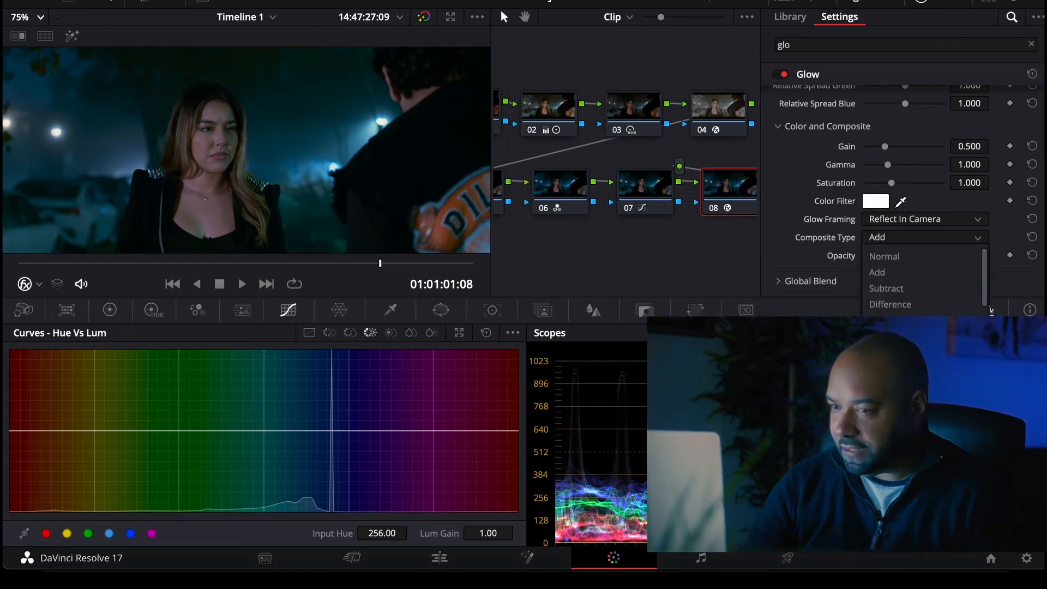
left_click(888, 384)
scroll(875, 208, "up", 5)
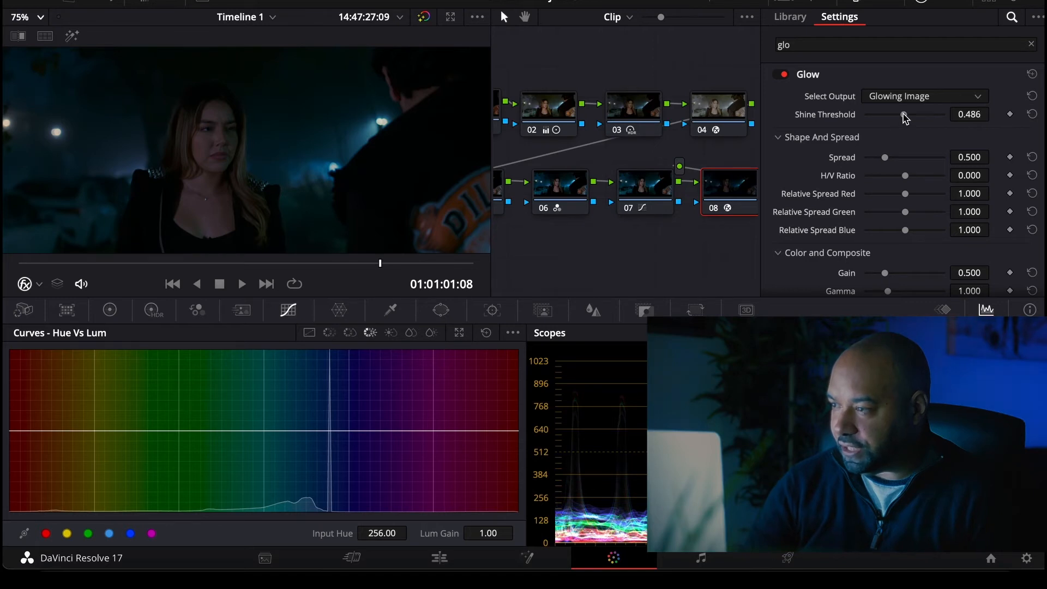
left_click_drag(904, 116, 809, 109)
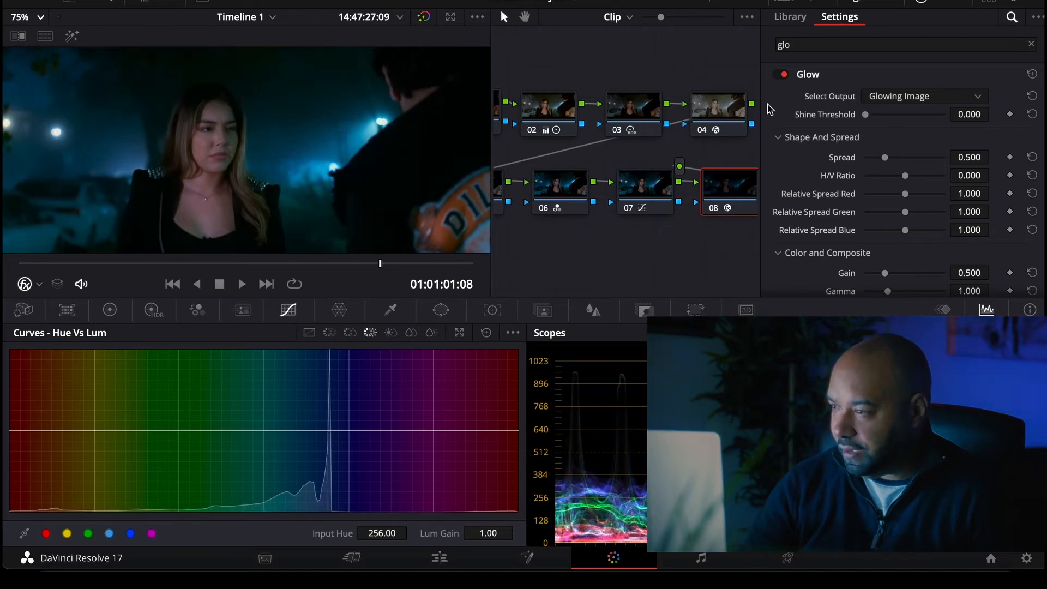
left_click_drag(885, 157, 816, 159)
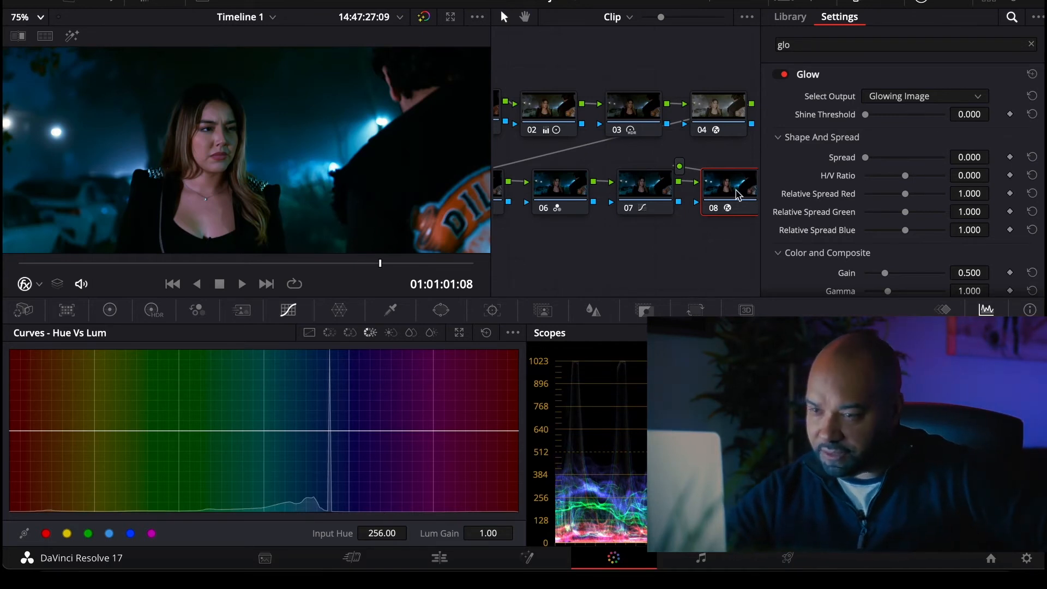
left_click(715, 208)
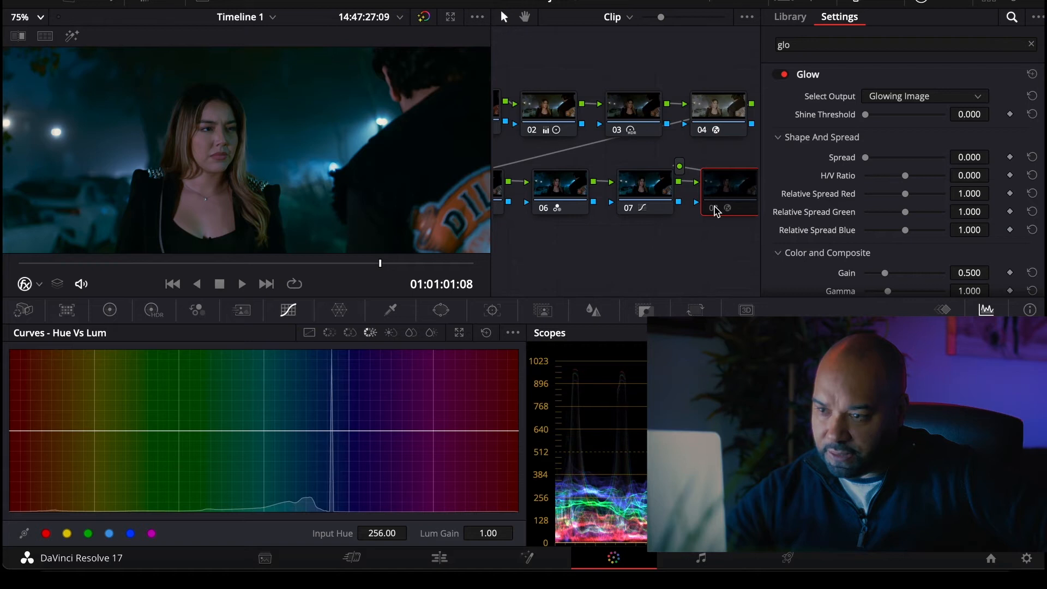
left_click(715, 210)
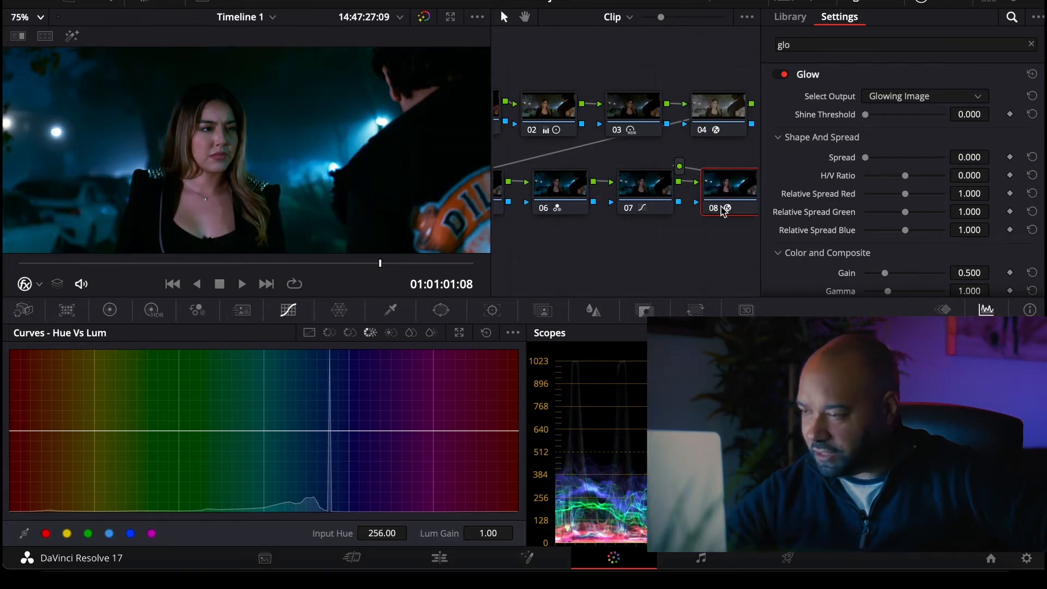
Refine the Glow with gain 0.385, gamma 1.228, saturation 0.688 and global blend 0.771, comparing the image with node 08 disabled
scroll(843, 229, "down", 3)
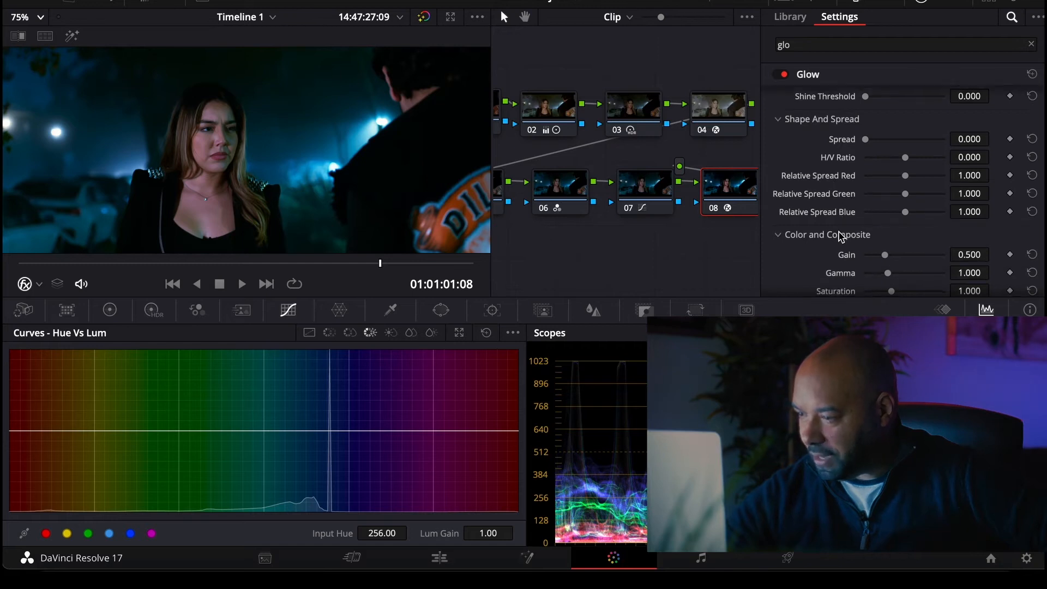
left_click_drag(882, 217, 884, 253)
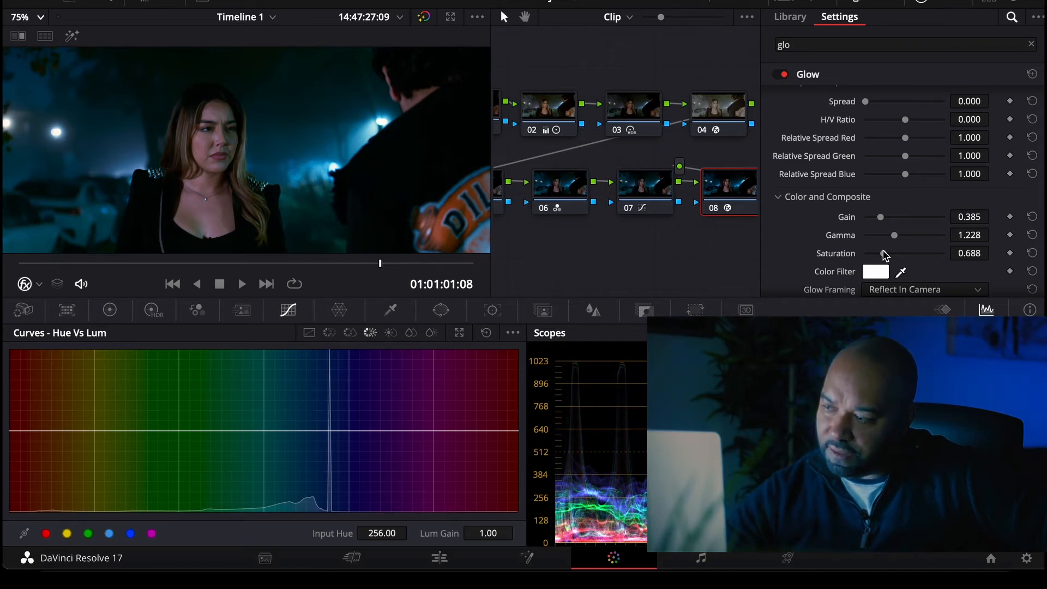
scroll(825, 235, "down", 3)
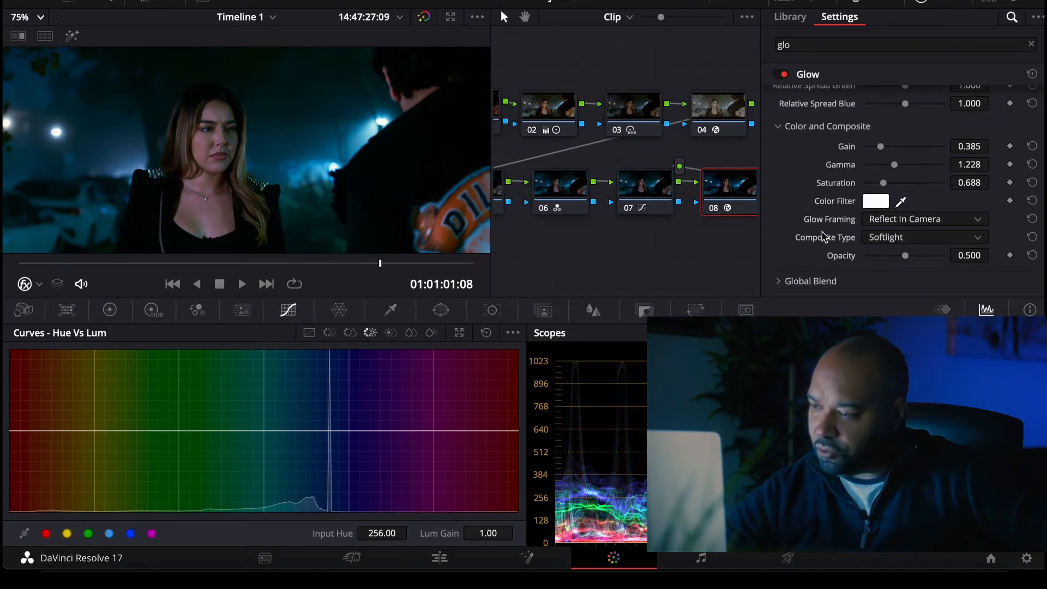
left_click(780, 282)
scroll(915, 284, "down", 1)
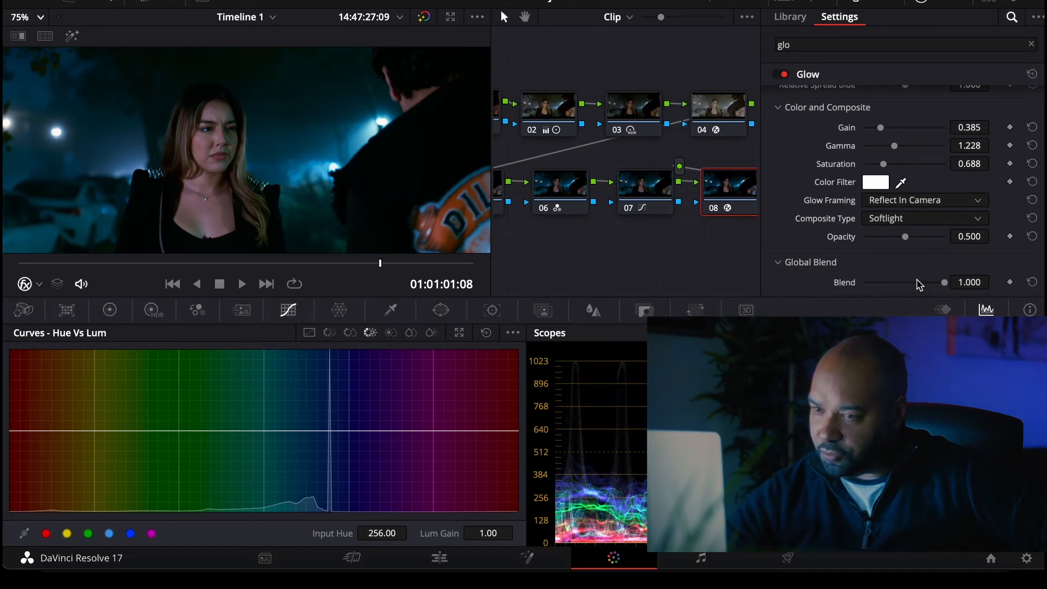
left_click_drag(923, 285, 929, 284)
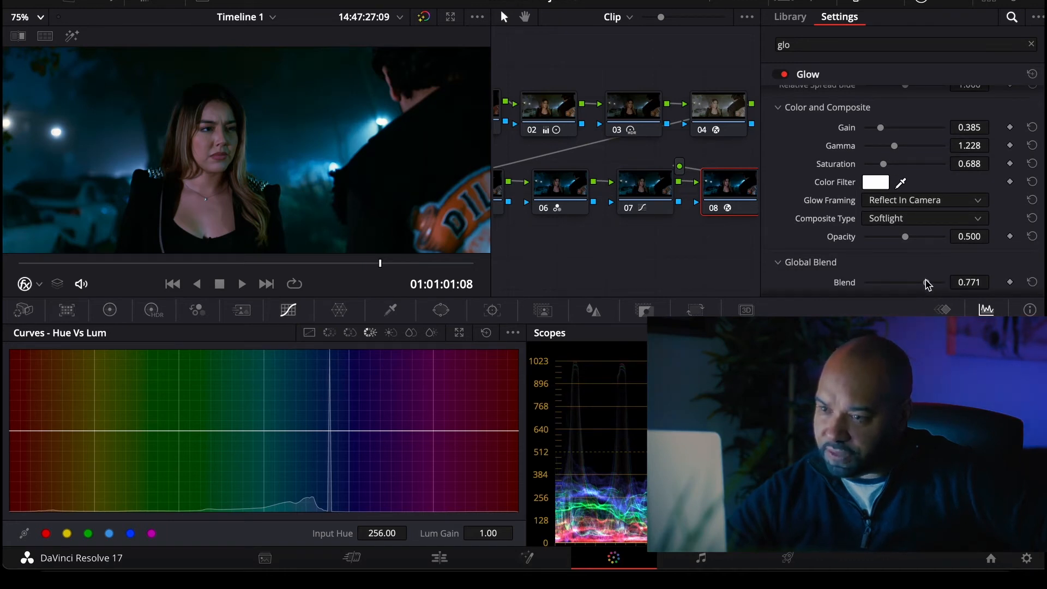
left_click(715, 210)
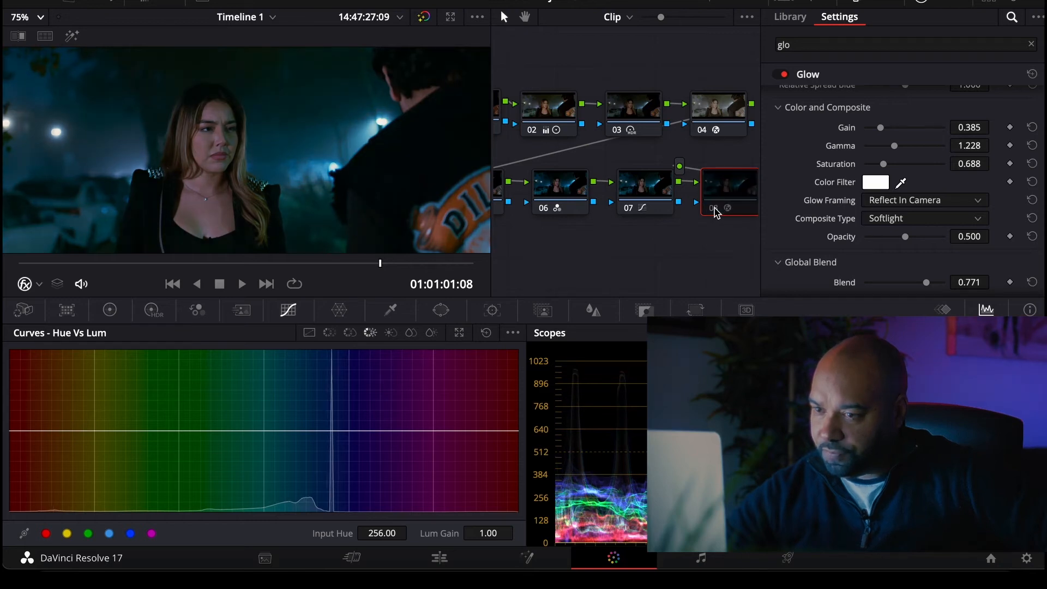
left_click(715, 211)
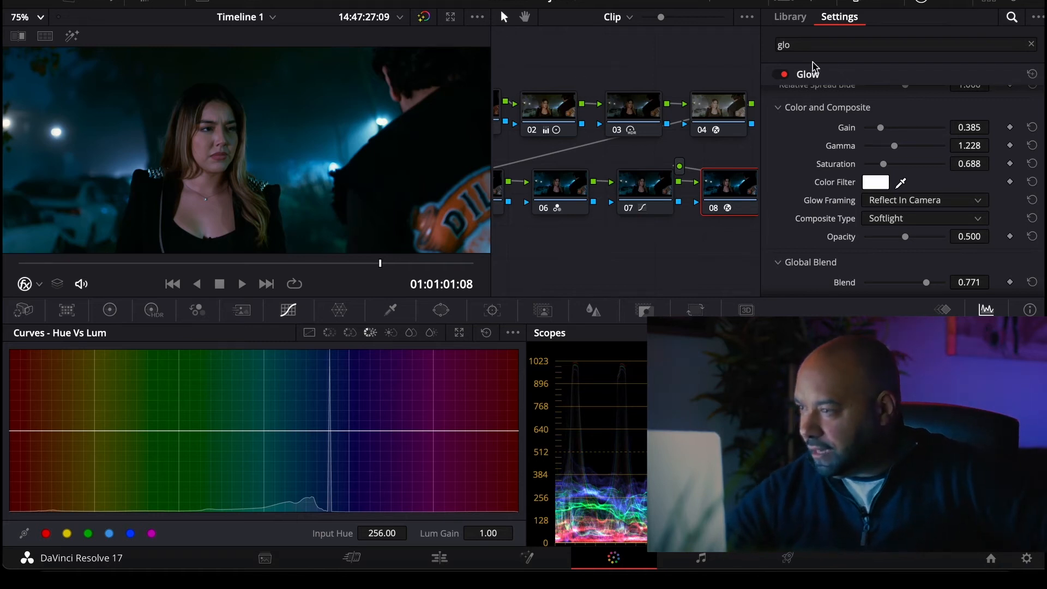
left_click(943, 3)
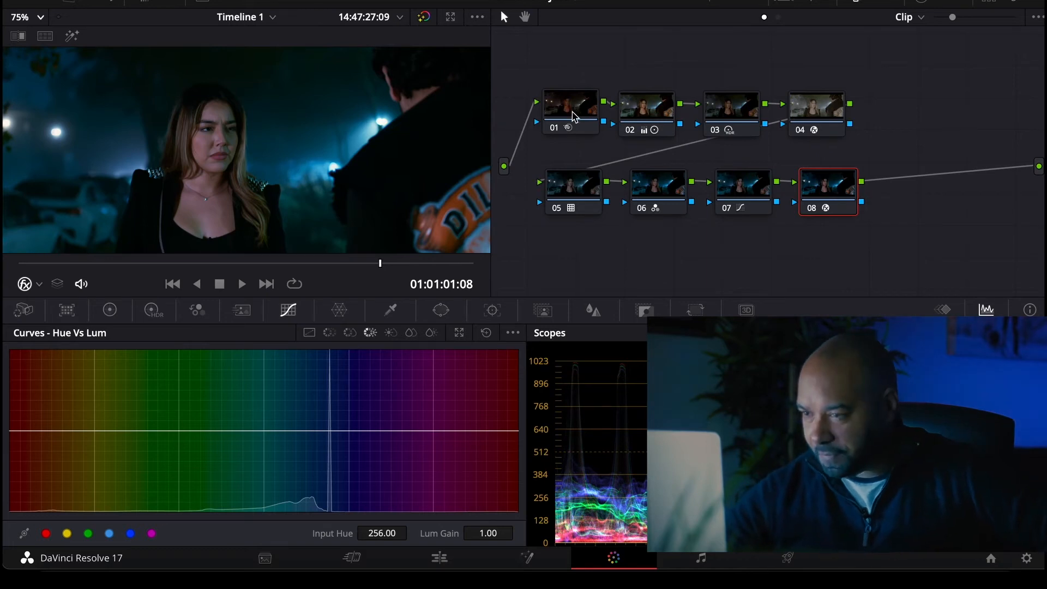
Add a serial node before node 01 and place it below the second row of nodes
right_click(574, 117)
mouse_move(623, 192)
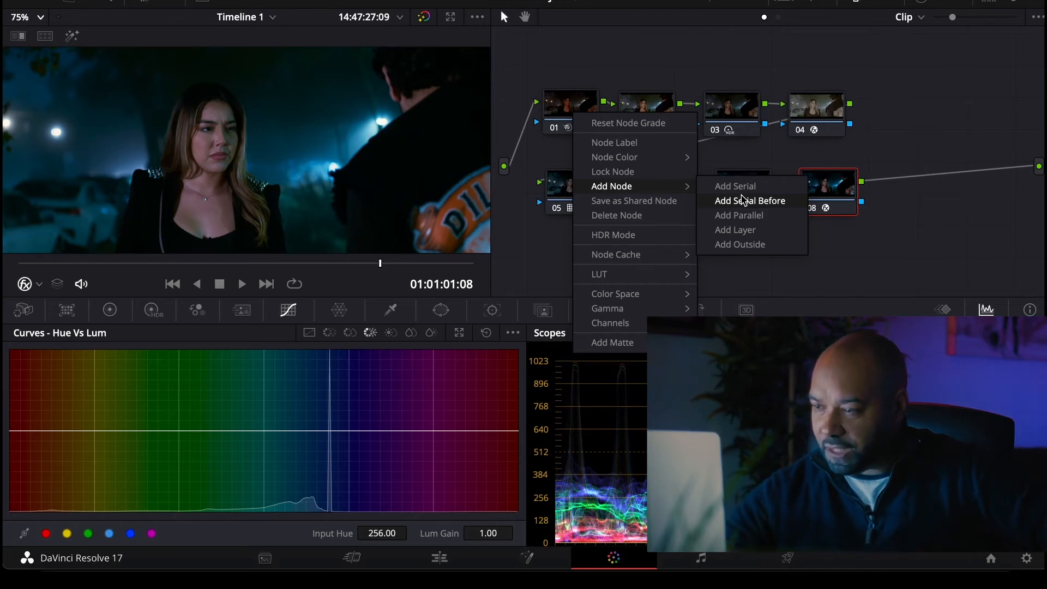
left_click(744, 201)
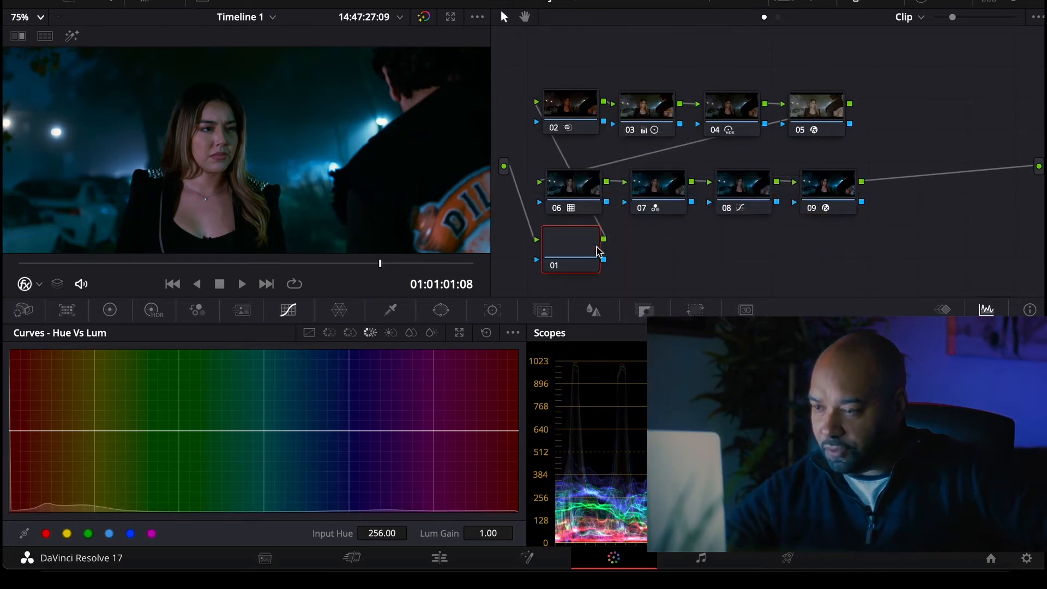
left_click_drag(587, 256, 567, 271)
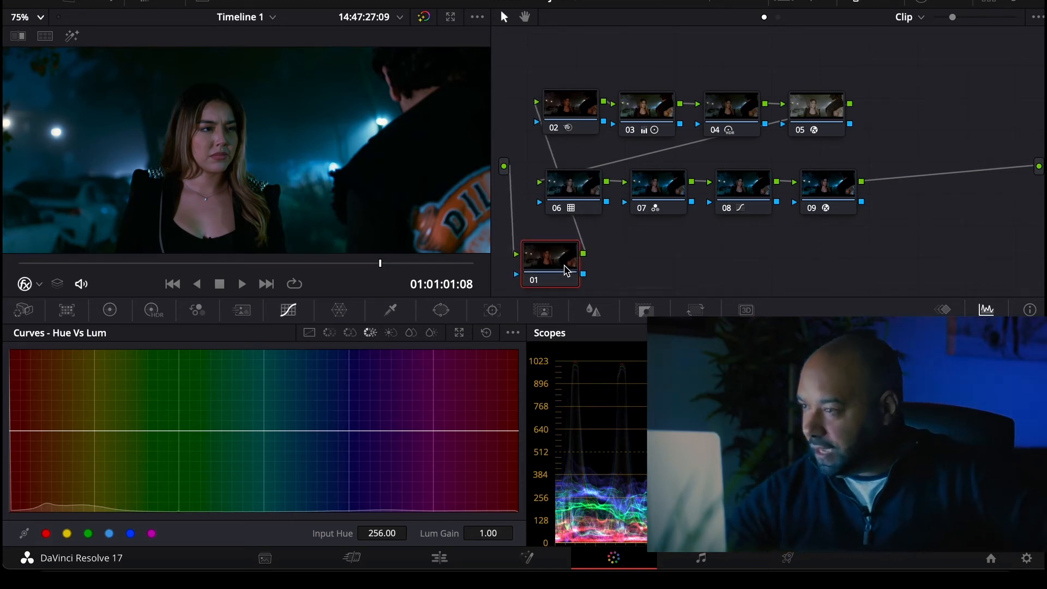
Find the Halation effect in the effects library and apply it to the new node 01
left_click(920, 1)
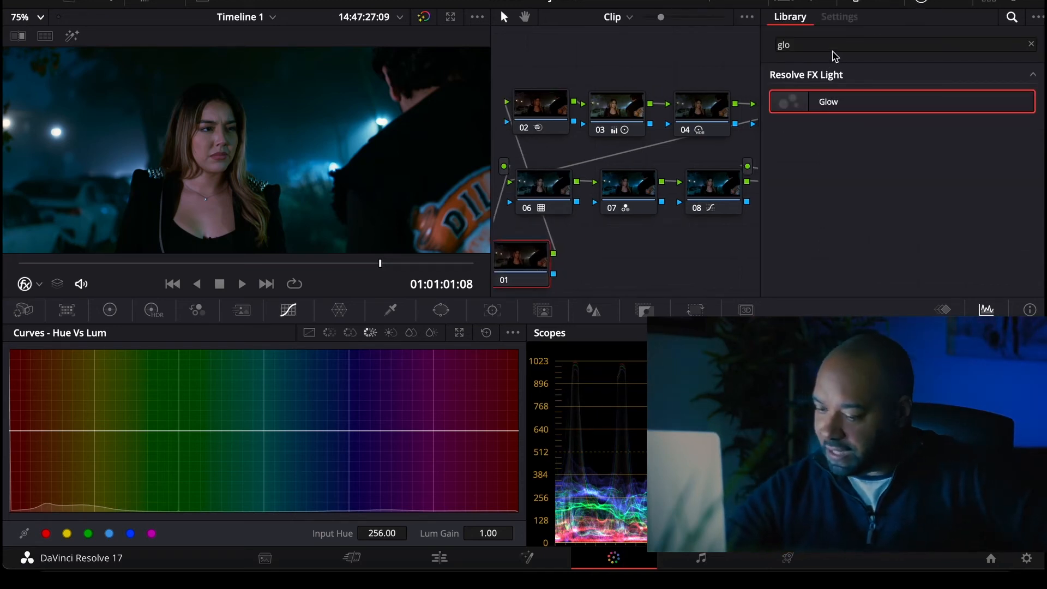
left_click_drag(832, 49, 514, 2)
type("hala")
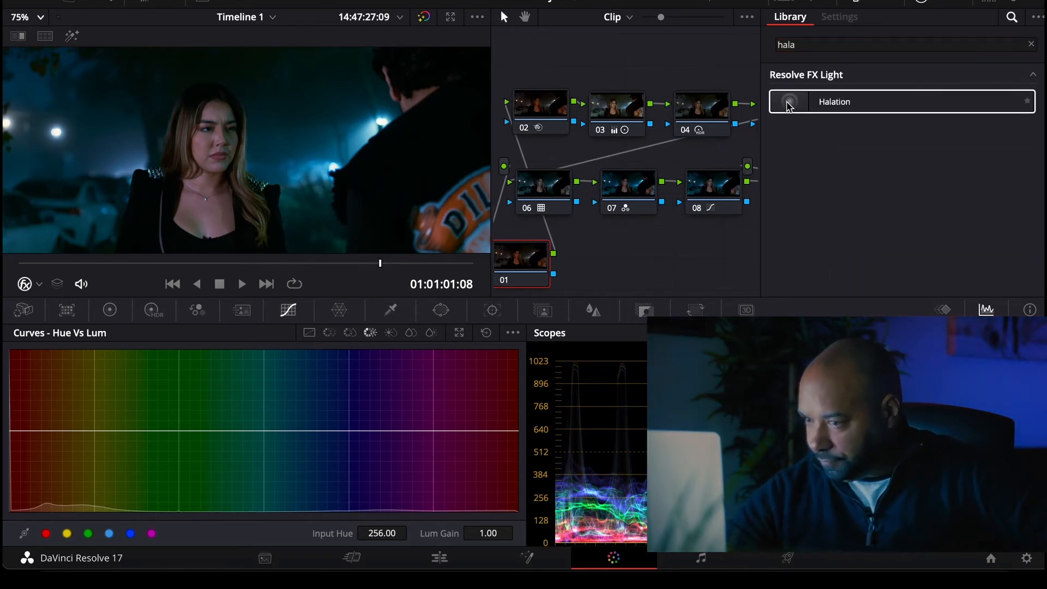
left_click_drag(788, 101, 521, 271)
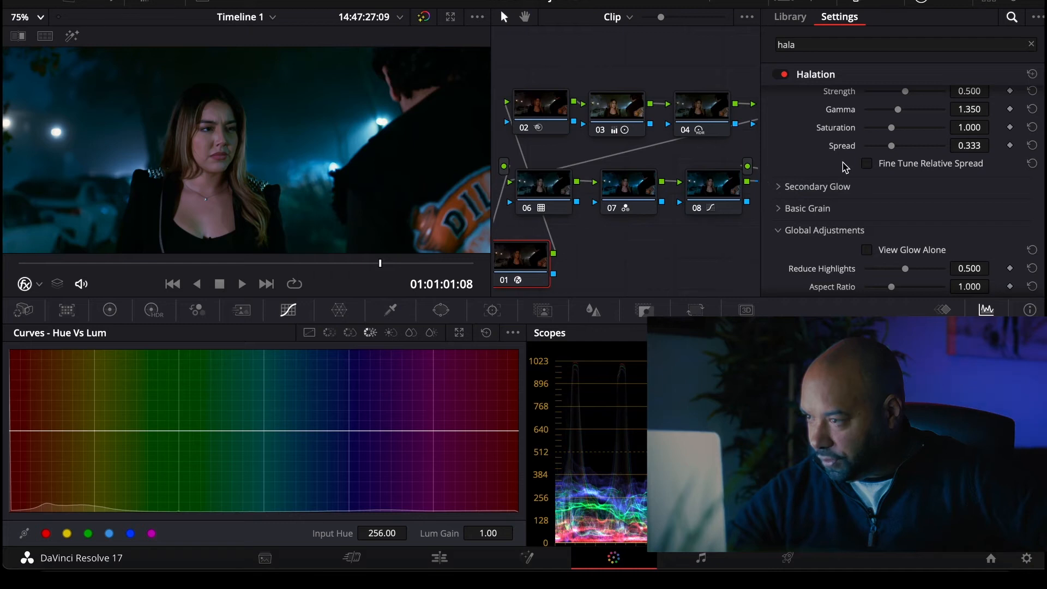
Set the Halation's processing color space to DaVinci Wide Gamut and briefly preview its isolated regions
scroll(846, 167, "up", 3)
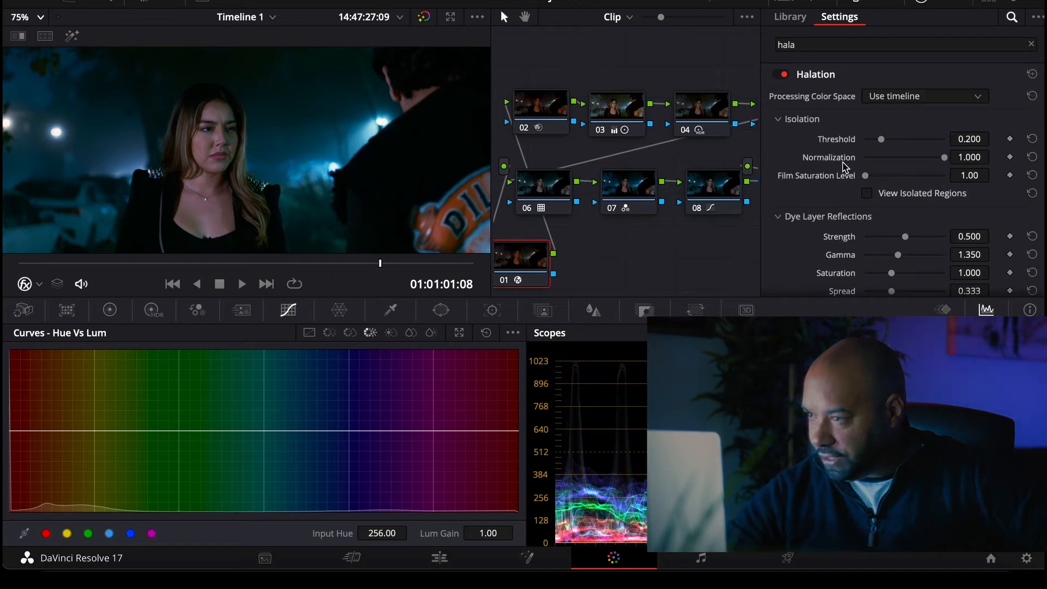
left_click(897, 98)
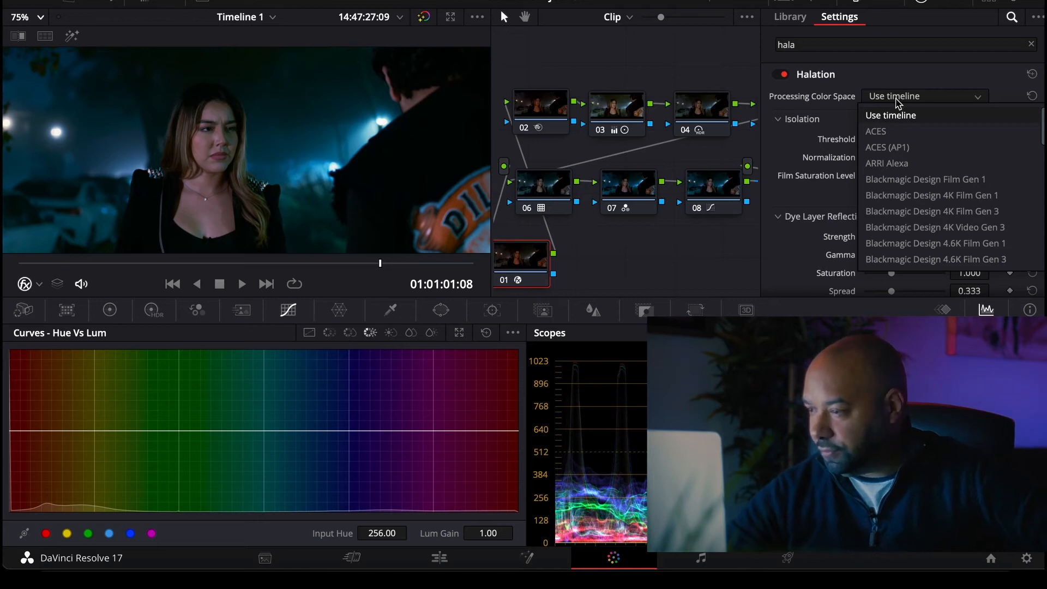
scroll(905, 194, "down", 5)
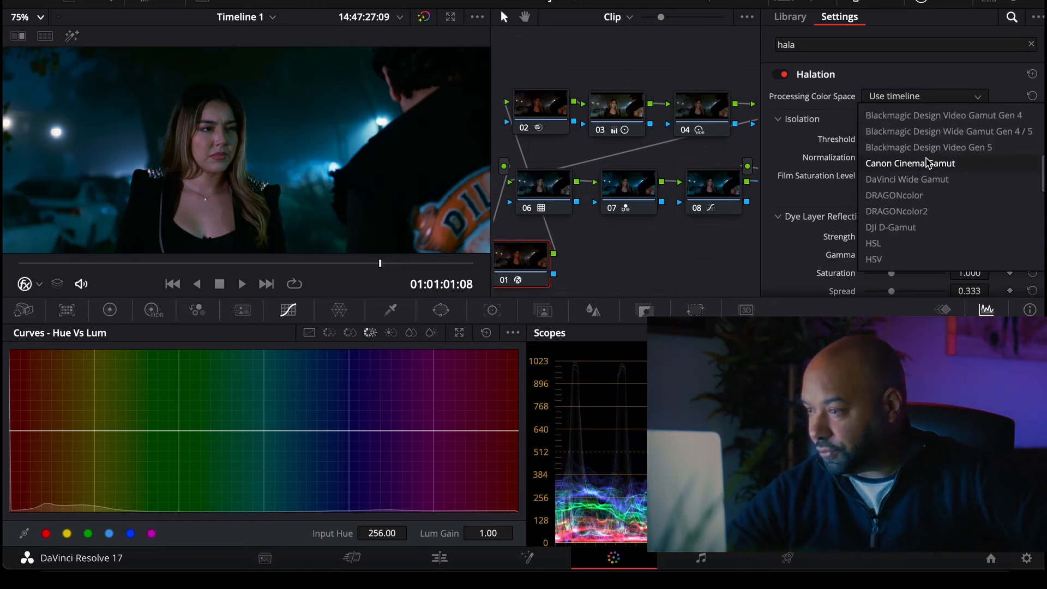
left_click(928, 180)
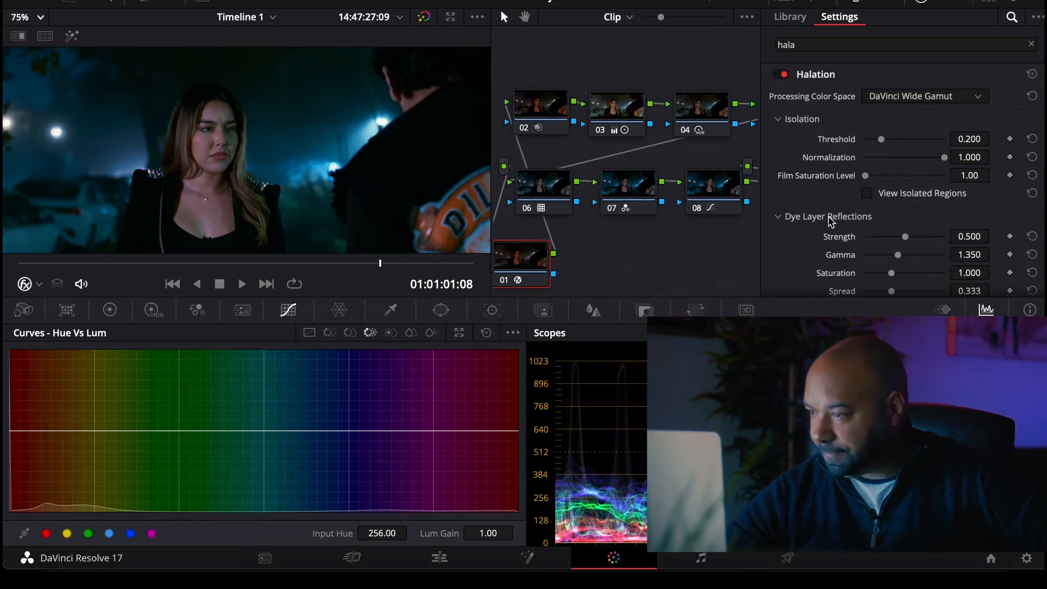
left_click(867, 195)
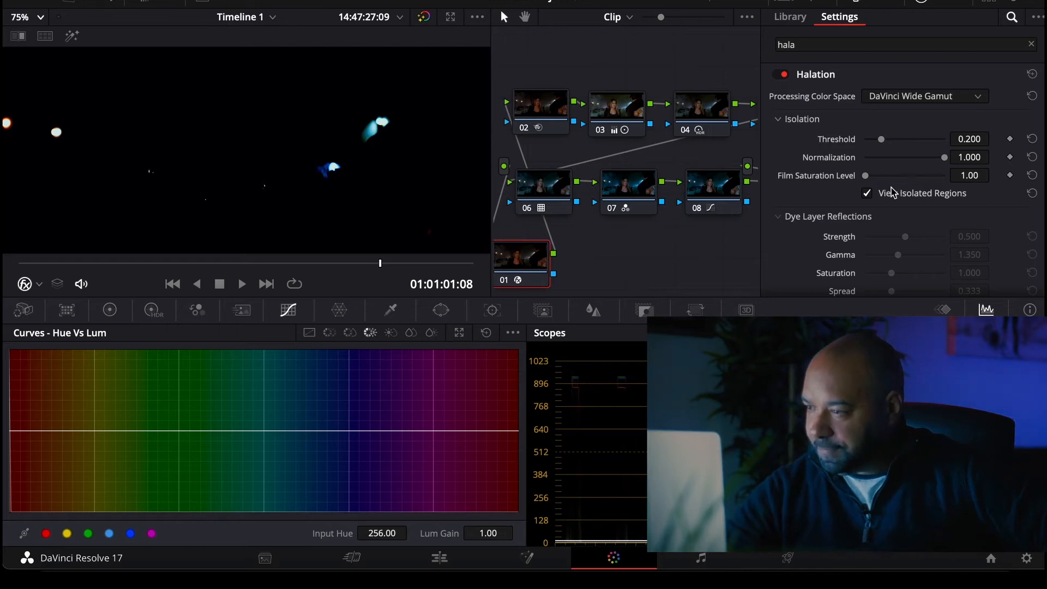
left_click(867, 194)
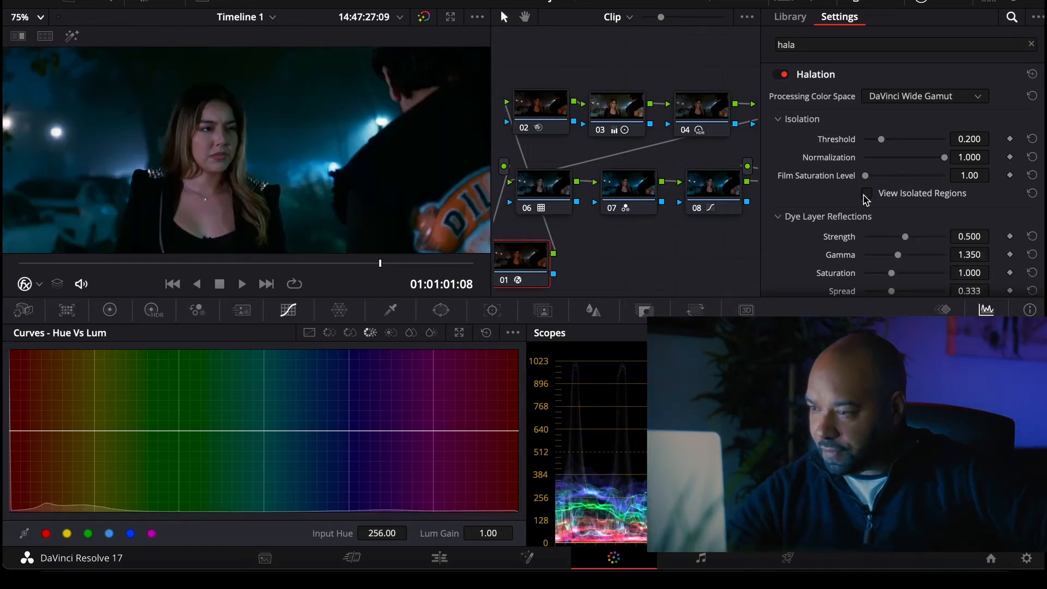
Set the Halation's Secondary Glow to strength 0.128 and spread 1.000
scroll(835, 217, "down", 4)
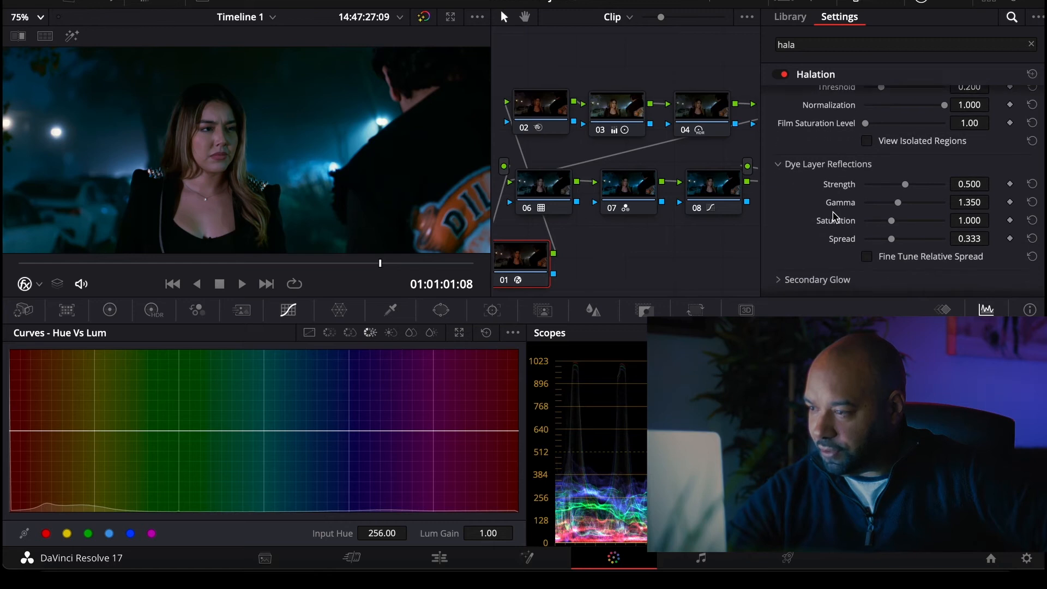
scroll(834, 217, "down", 2)
scroll(833, 216, "up", 6)
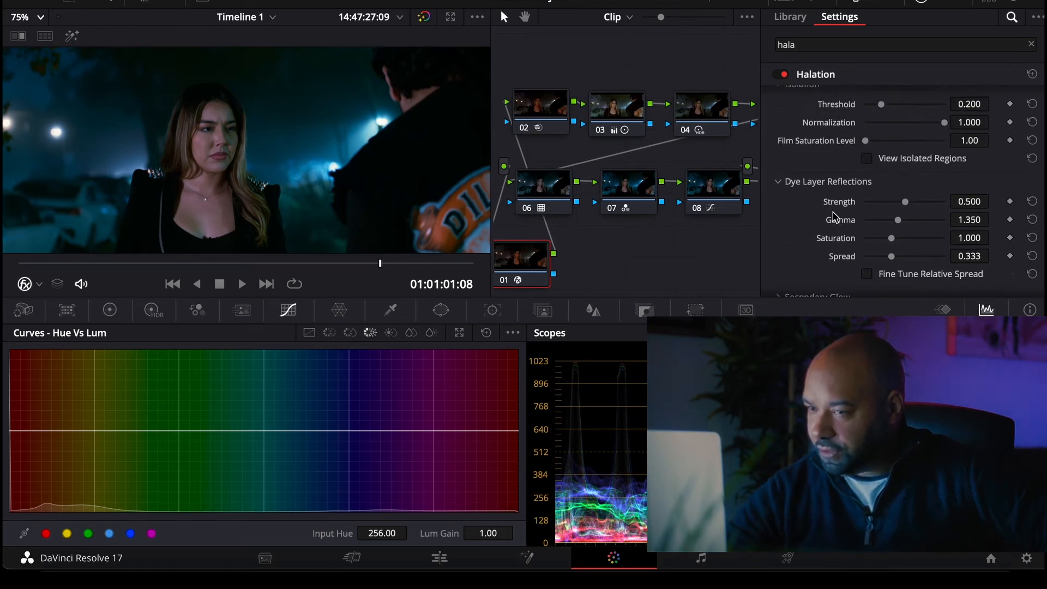
scroll(835, 217, "down", 5)
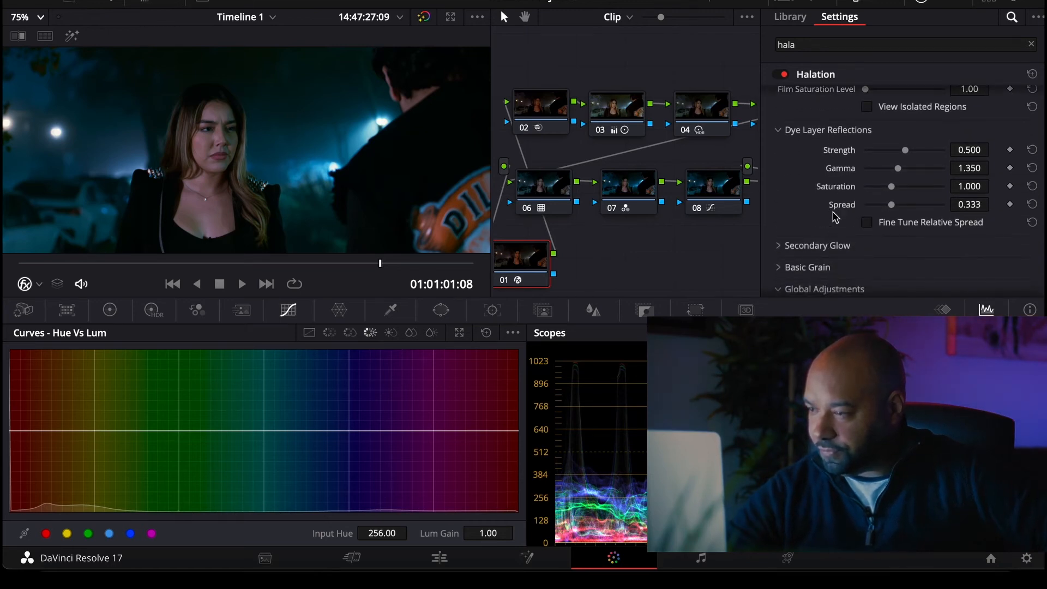
left_click(785, 249)
scroll(851, 229, "down", 4)
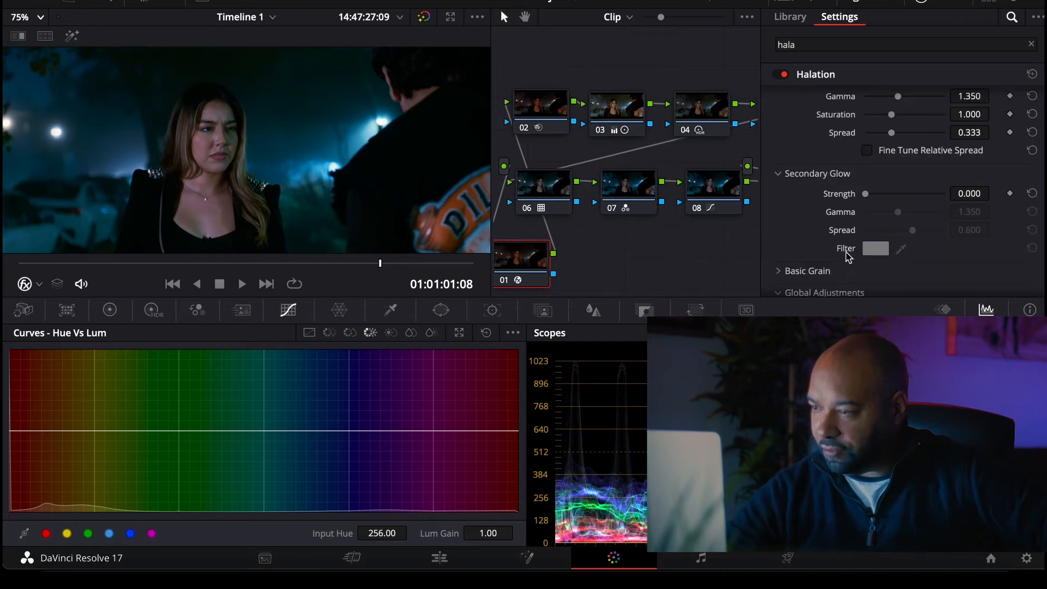
left_click_drag(883, 192, 897, 196)
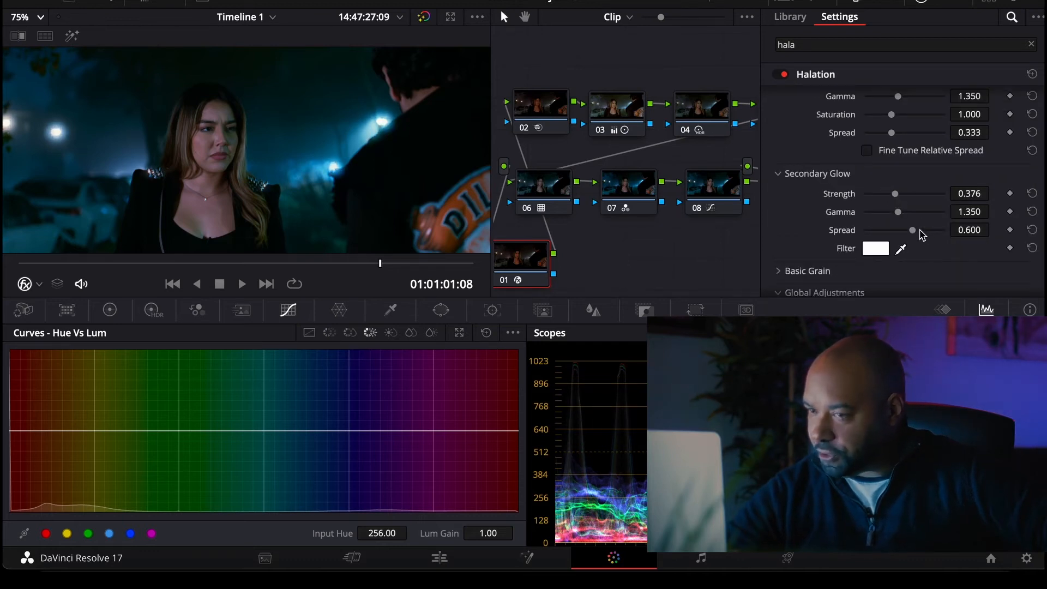
left_click_drag(913, 230, 968, 238)
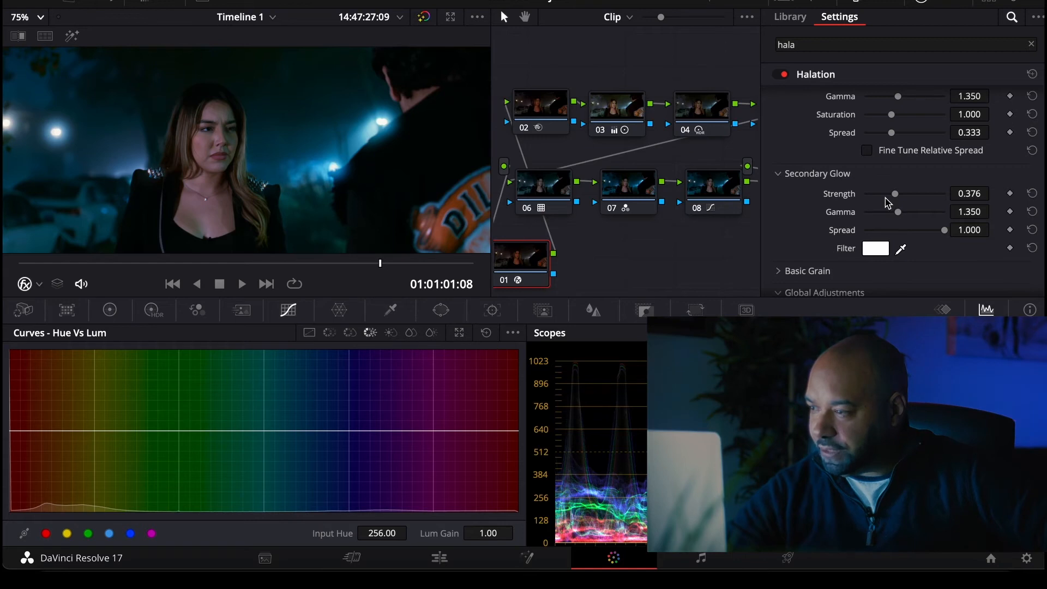
left_click_drag(888, 203, 878, 201)
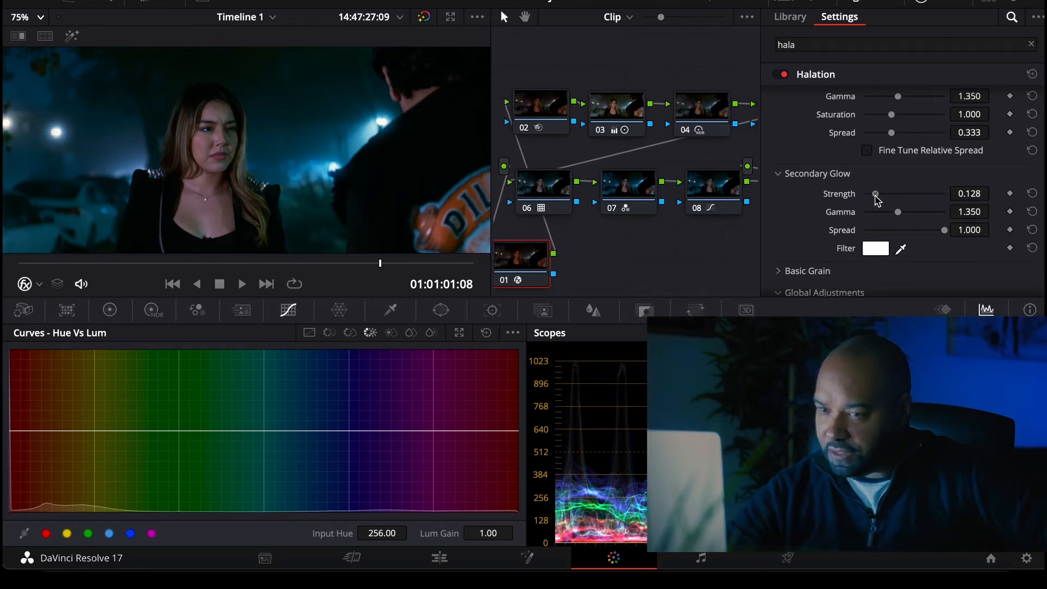
Set the Halation's Film Saturation Level to 2.24 and expand its Basic Grain settings
scroll(818, 256, "up", 4)
scroll(648, 294, "down", 2)
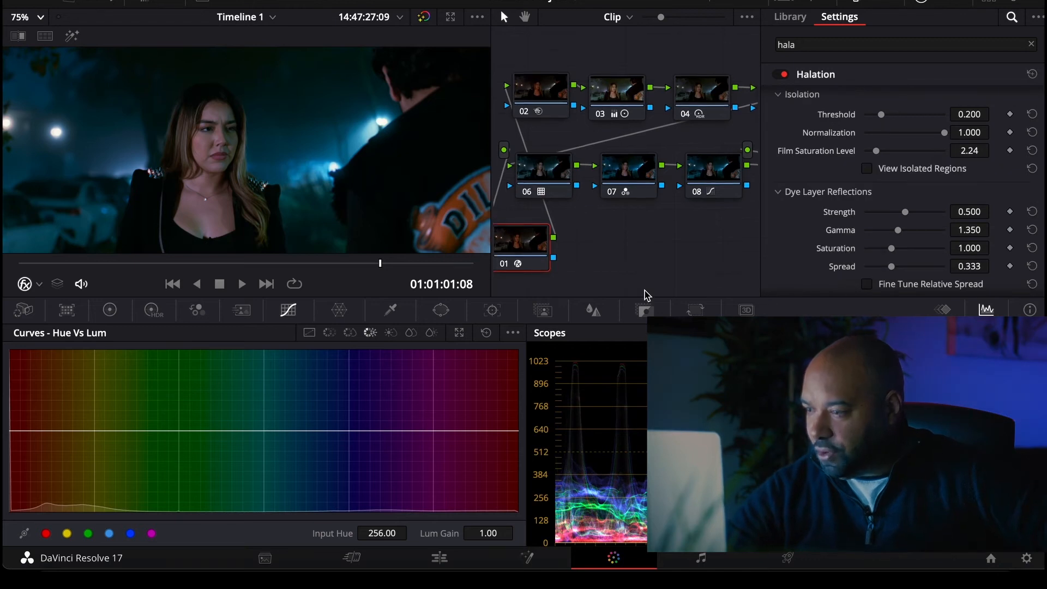
scroll(837, 286, "down", 6)
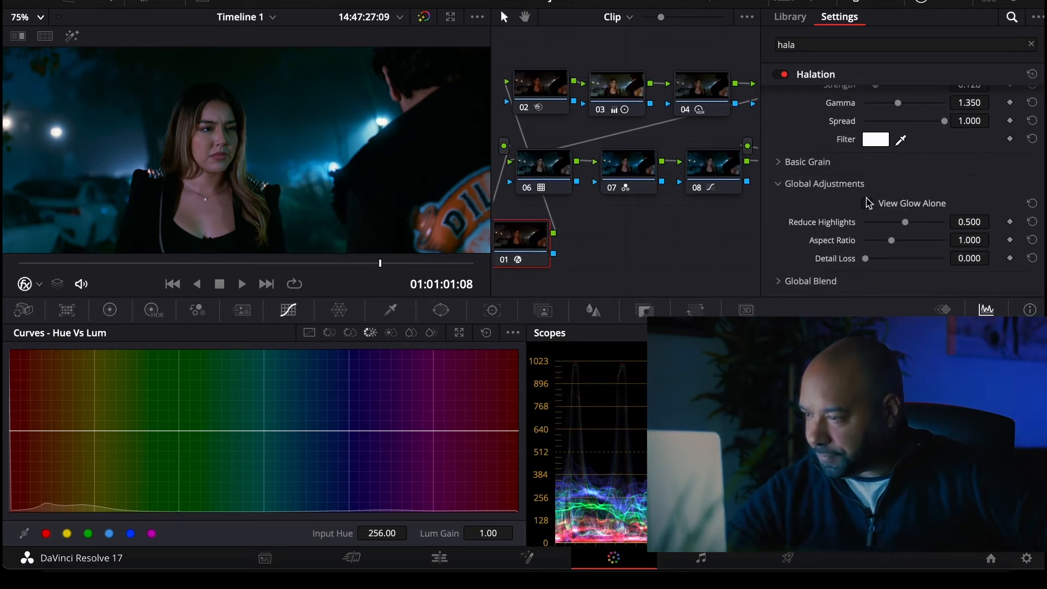
left_click(789, 162)
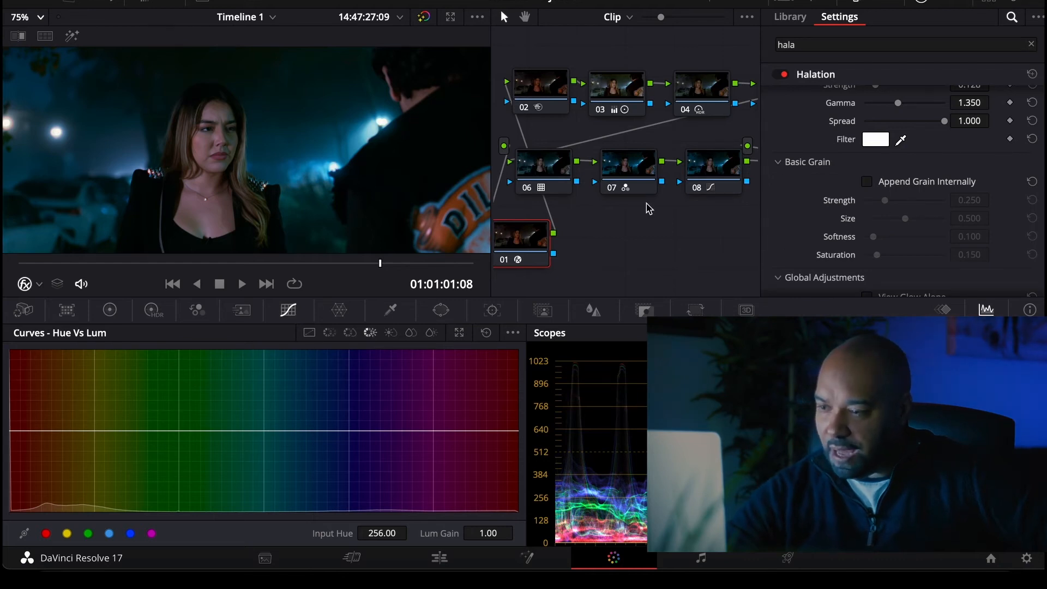
Add a serial node before the Halation node, find the Film Grain effect in the library and apply it to the new node
right_click(530, 245)
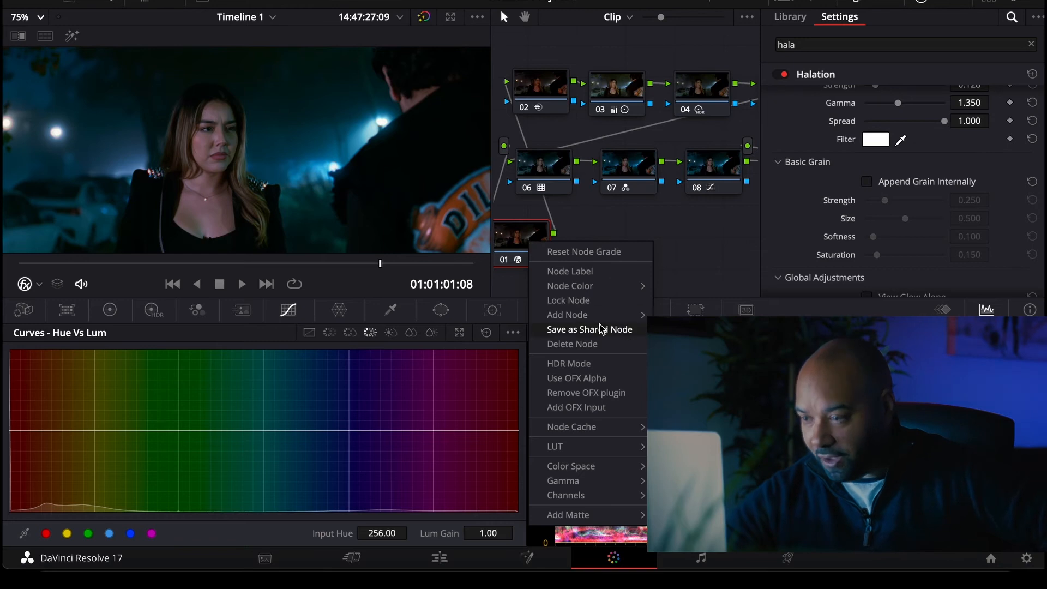
mouse_move(602, 322)
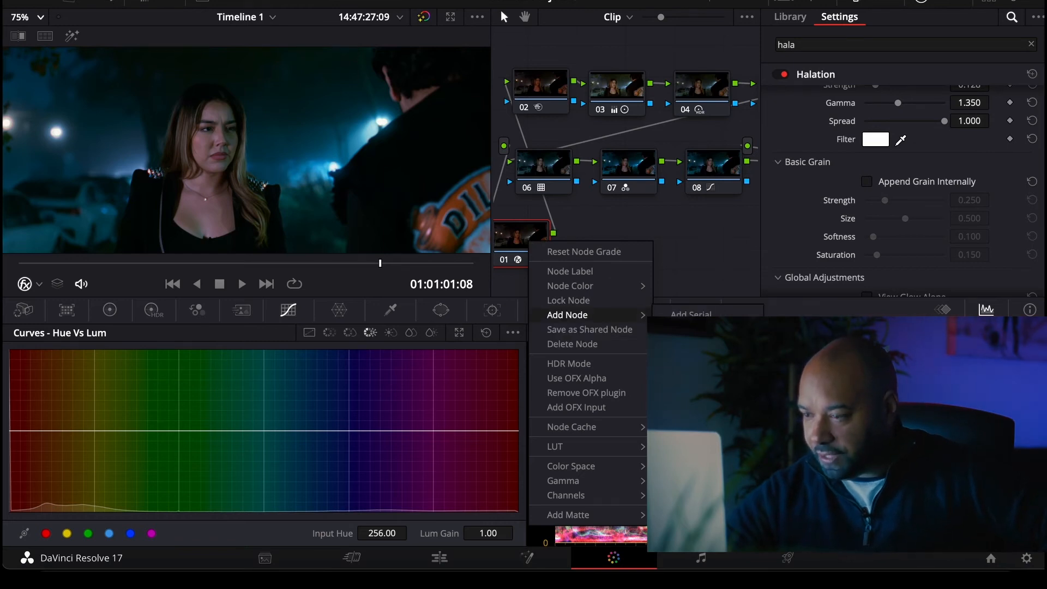
left_click(691, 315)
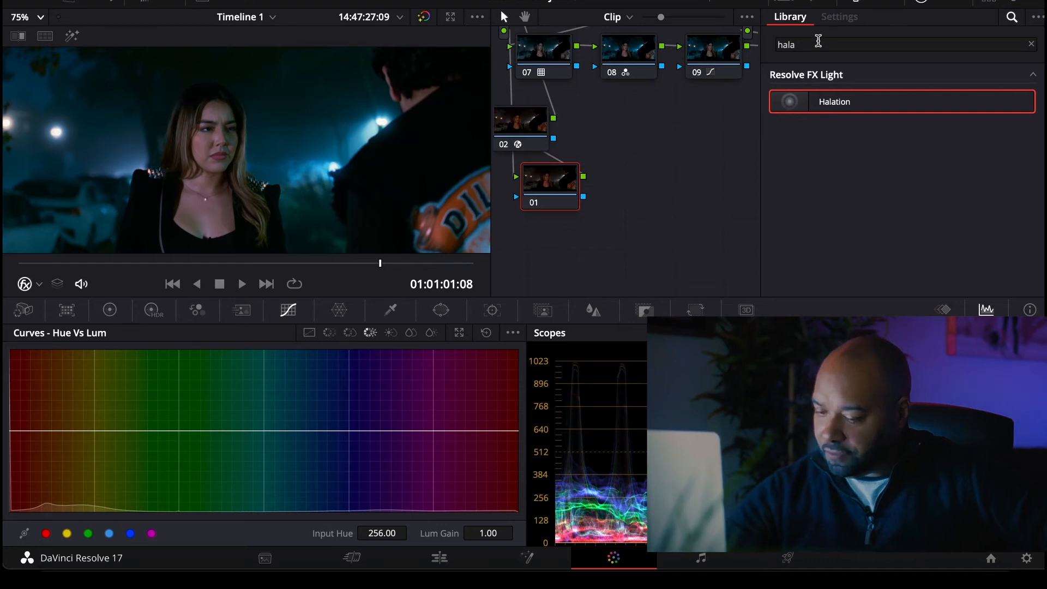
left_click_drag(819, 42, 555, 2)
type("grain")
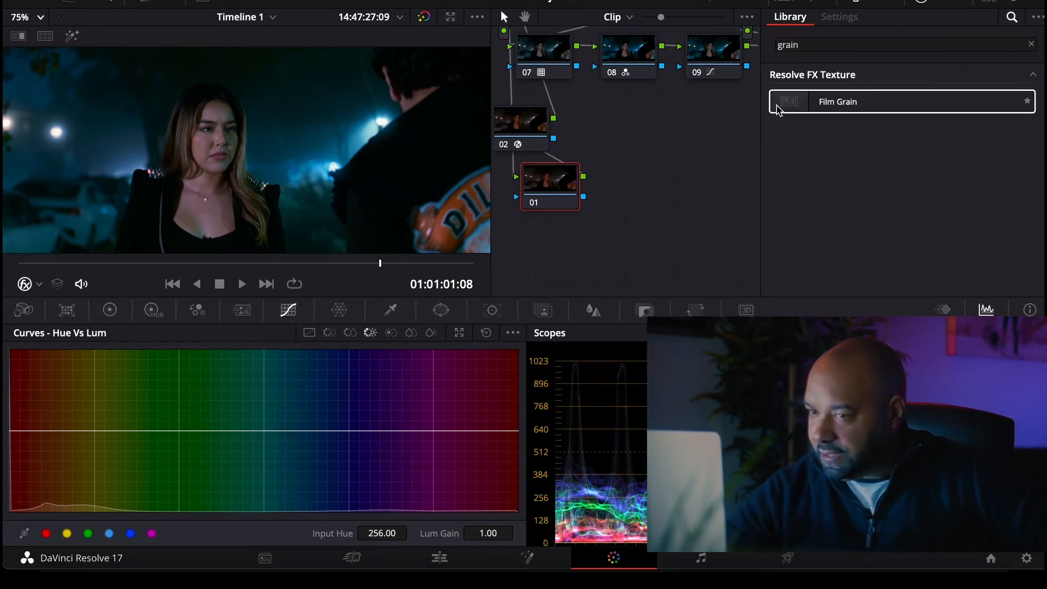
left_click_drag(779, 108, 526, 195)
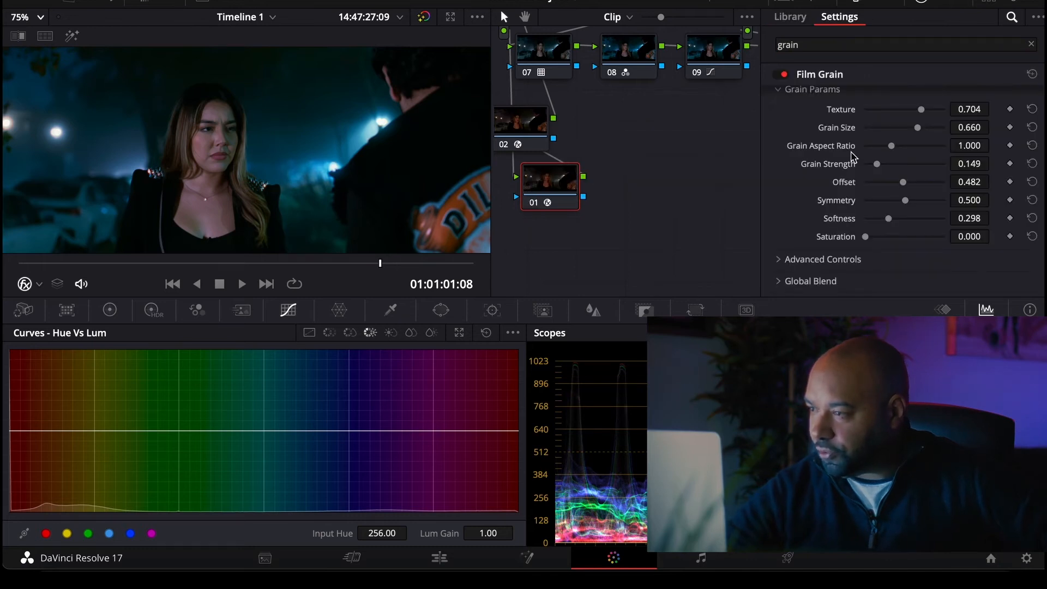
Choose the 35mm 400T film grain preset and adjust it to grain size 0.532, grain strength 0.523 and softness 0.468
left_click(901, 97)
scroll(906, 197, "down", 3)
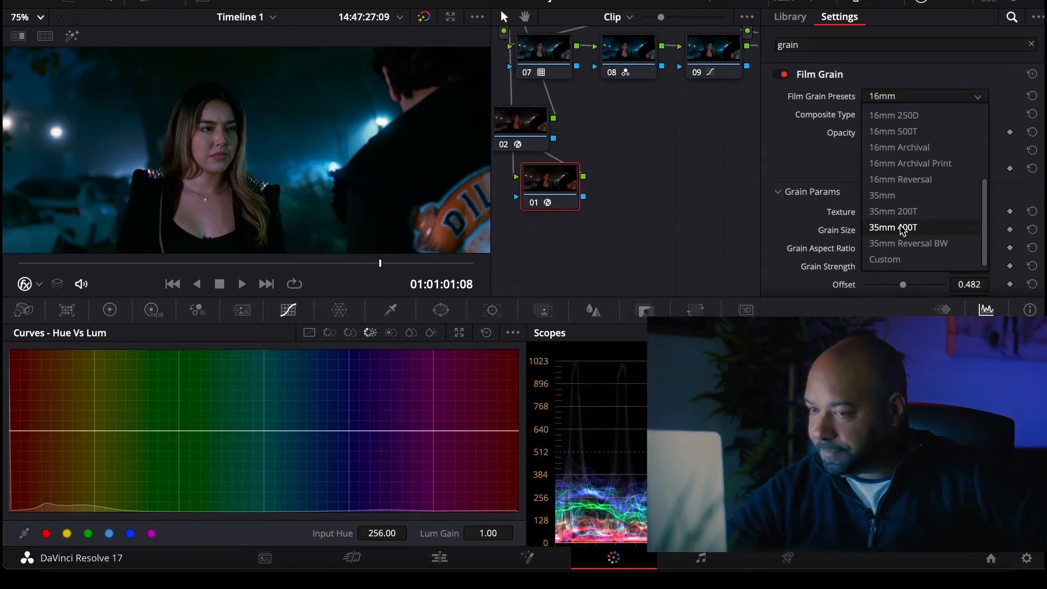
left_click(903, 228)
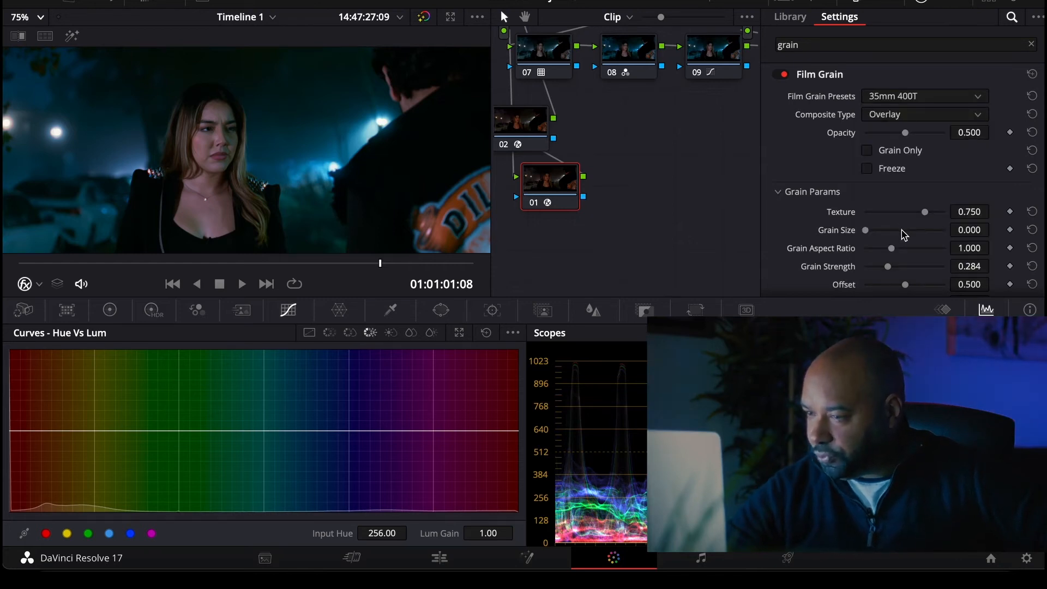
left_click_drag(902, 235, 908, 237)
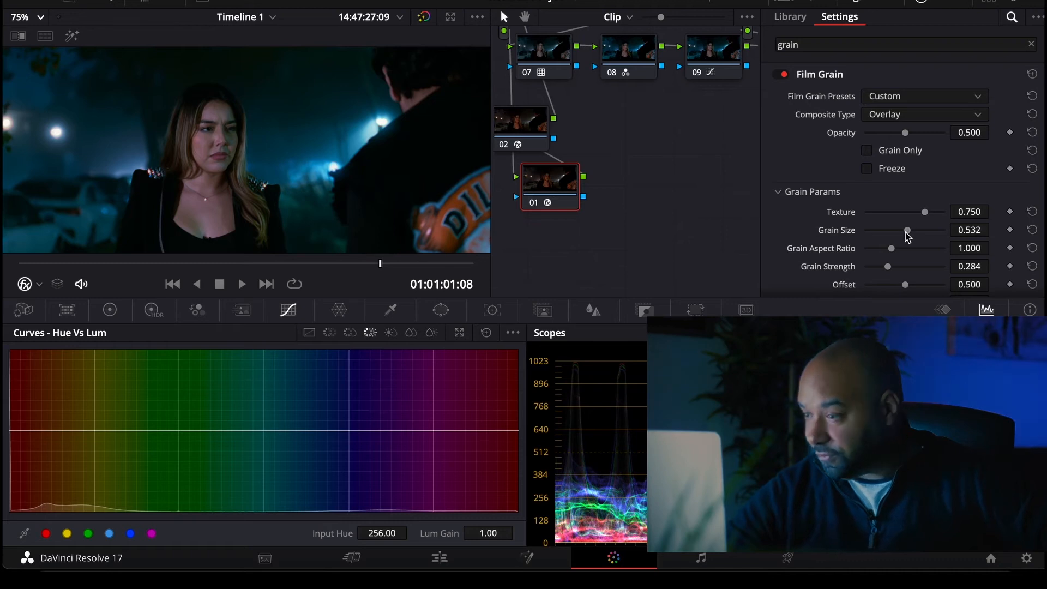
left_click(907, 268)
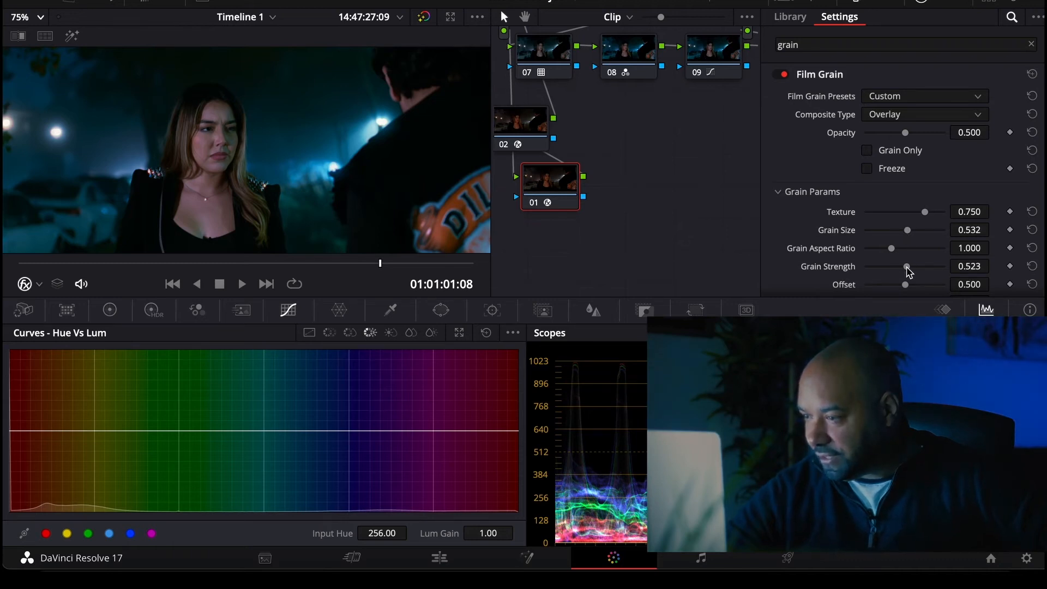
scroll(847, 268, "down", 3)
left_click(902, 233)
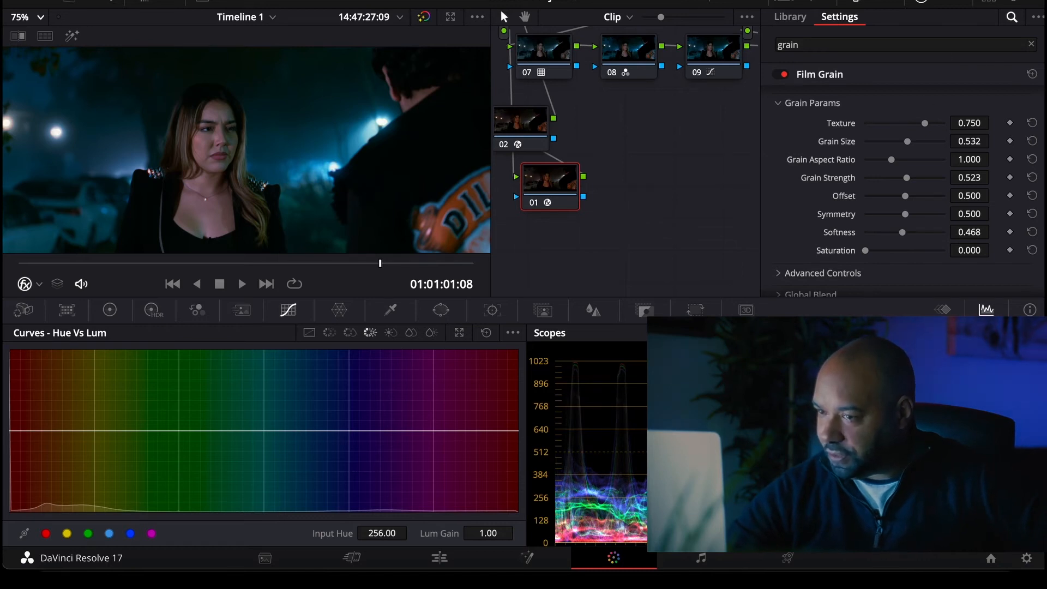
Hide the node graph and compare the image full screen with and without the grades
left_click(867, 2)
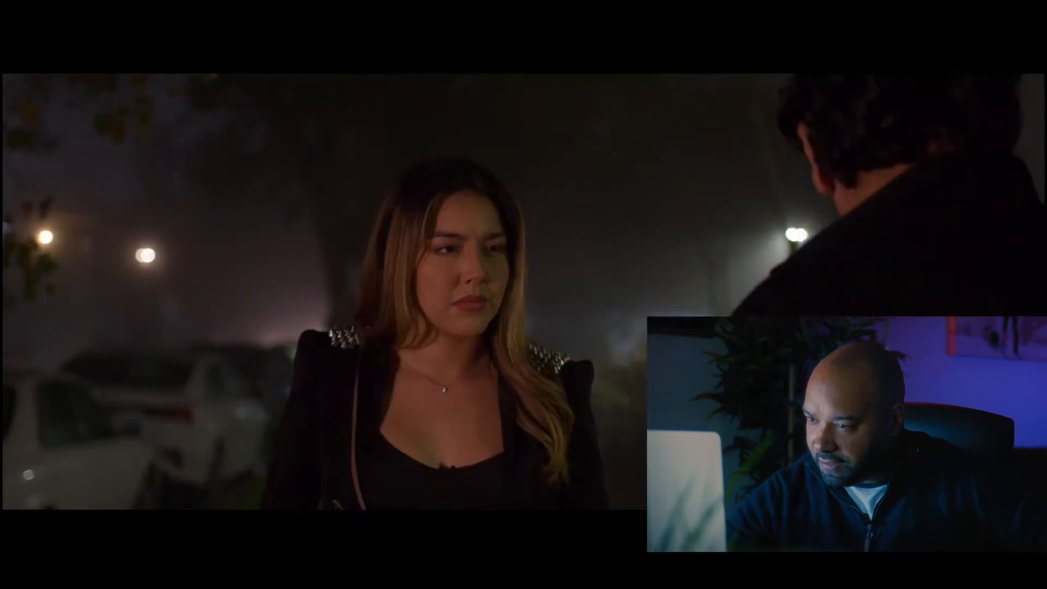
key("shift+d")
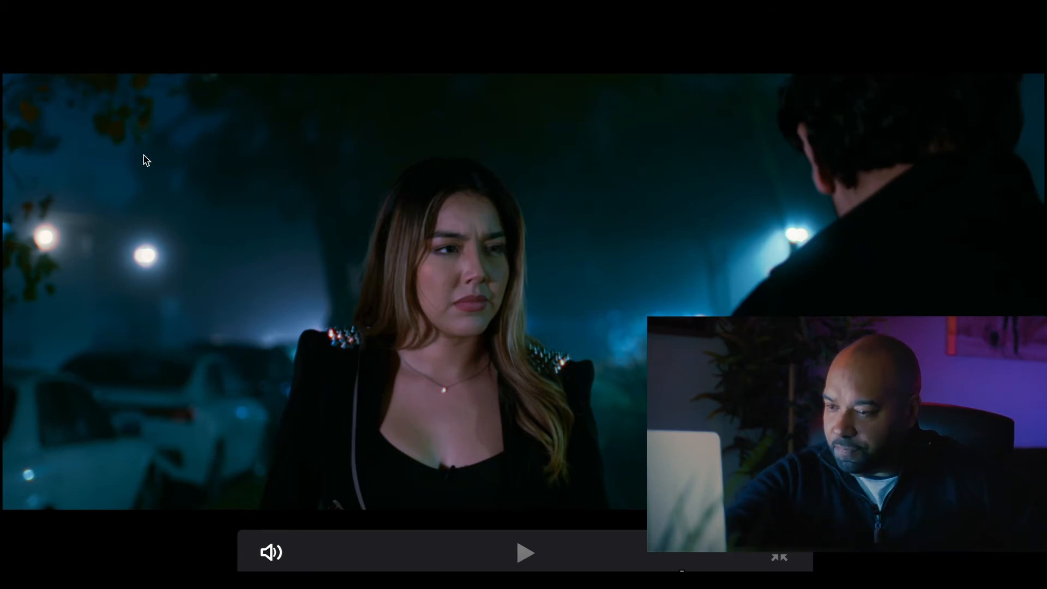
key("Escape")
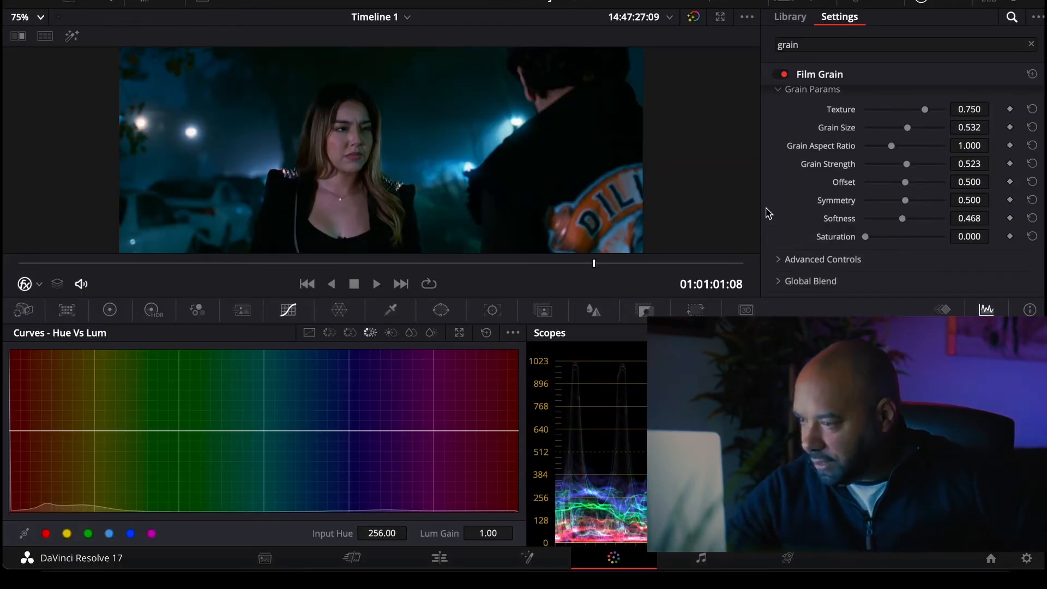
Set the Film Grain's global blend to 0.504 and show the node graph again
left_click(808, 292)
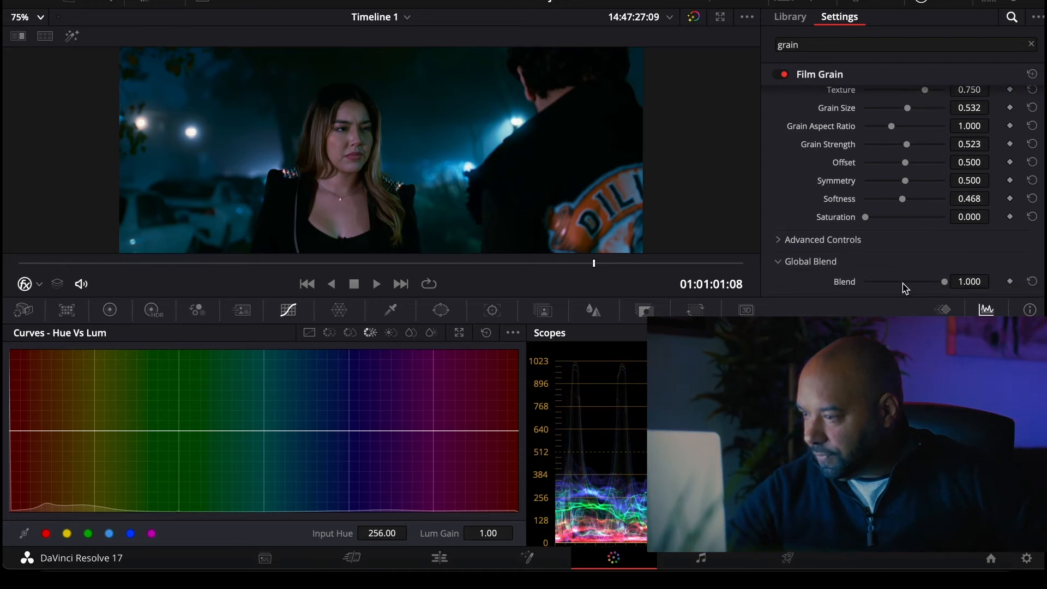
left_click_drag(903, 283, 906, 282)
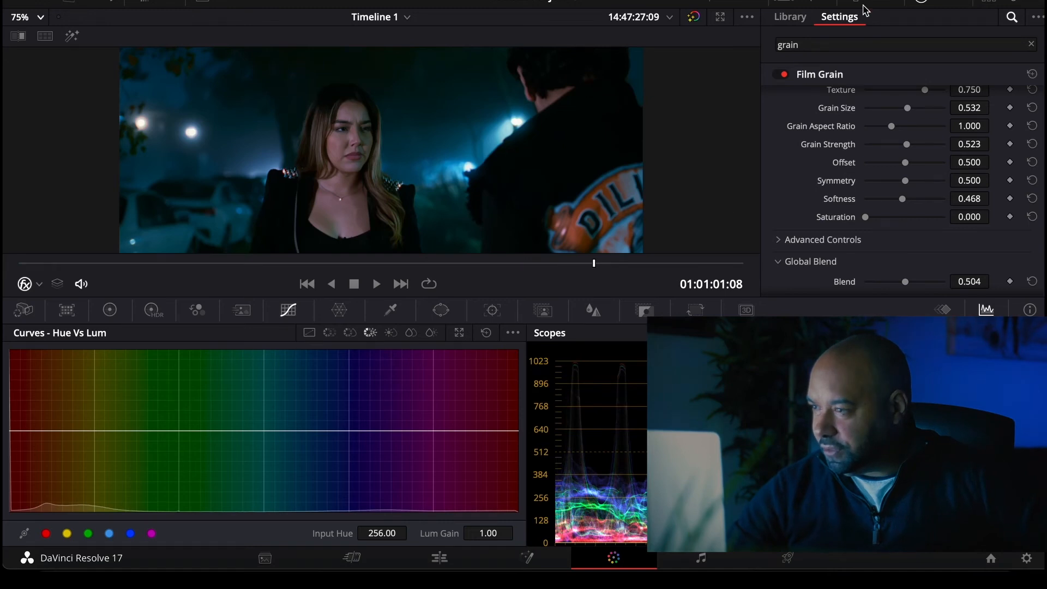
left_click(875, 4)
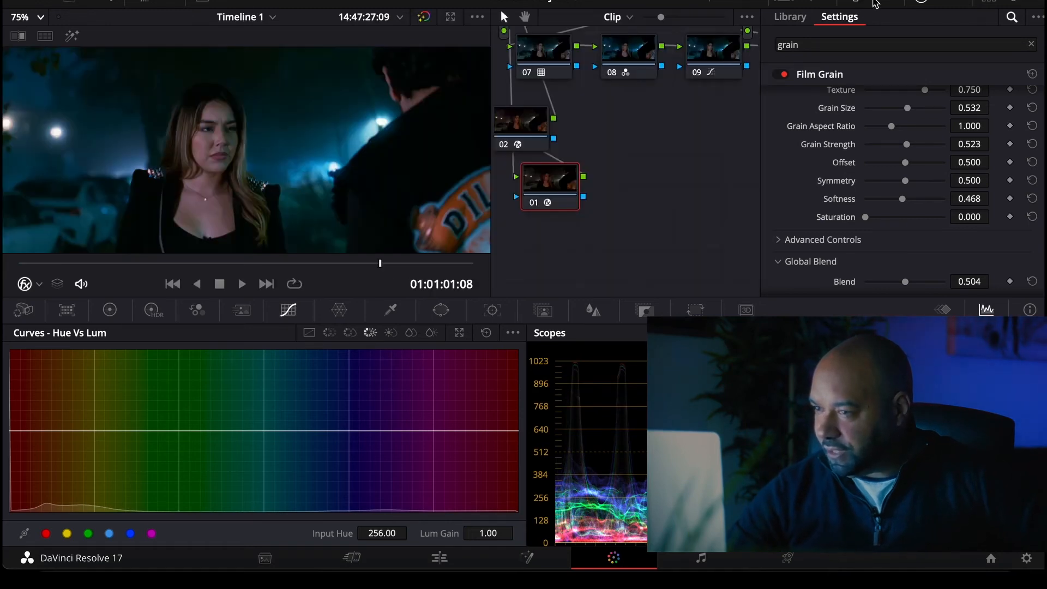
On the noise reduction node, set the temporal thresholds to luma 15 and chroma 13, and both linked spatial thresholds to 17
scroll(633, 152, "up", 5)
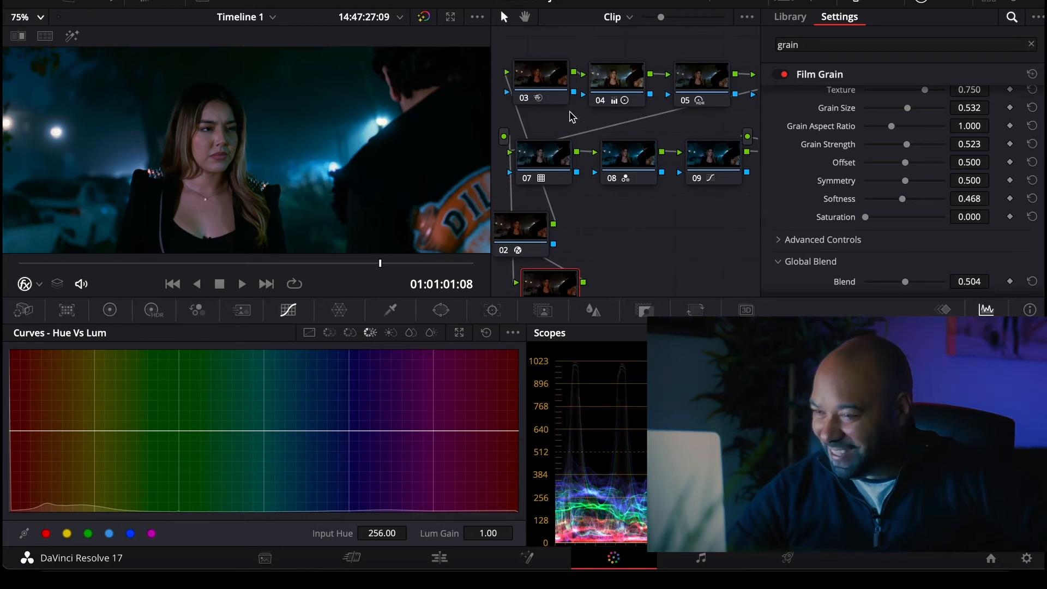
left_click(544, 78)
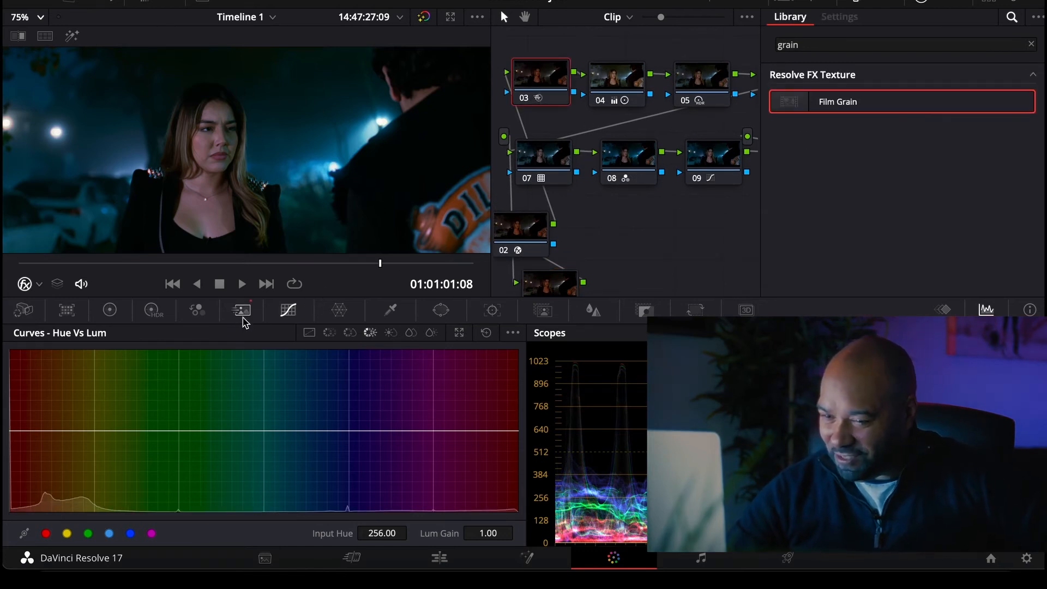
left_click(244, 314)
left_click(86, 454)
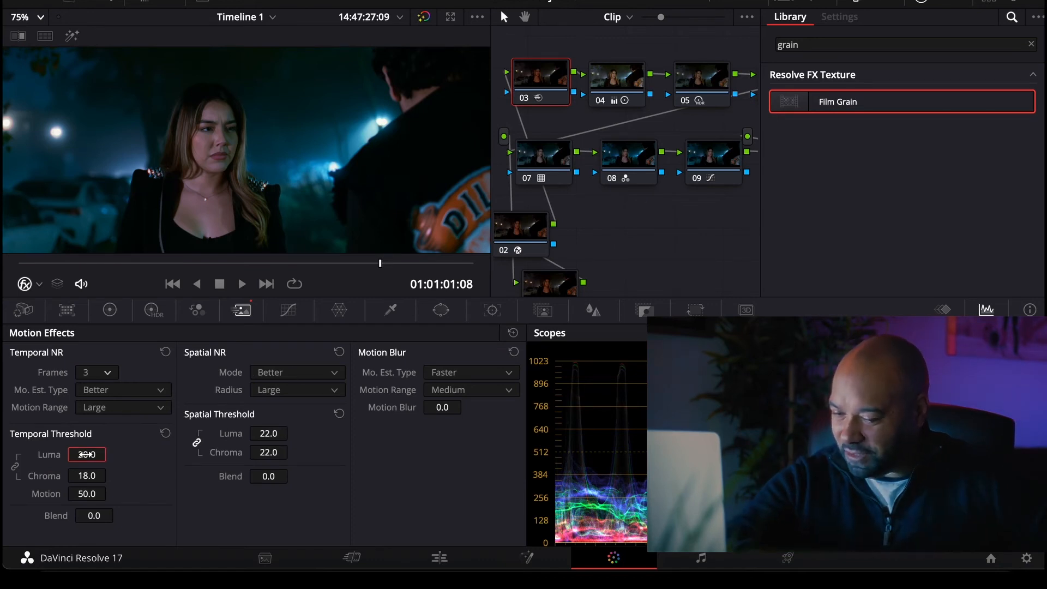
key("BackSpace")
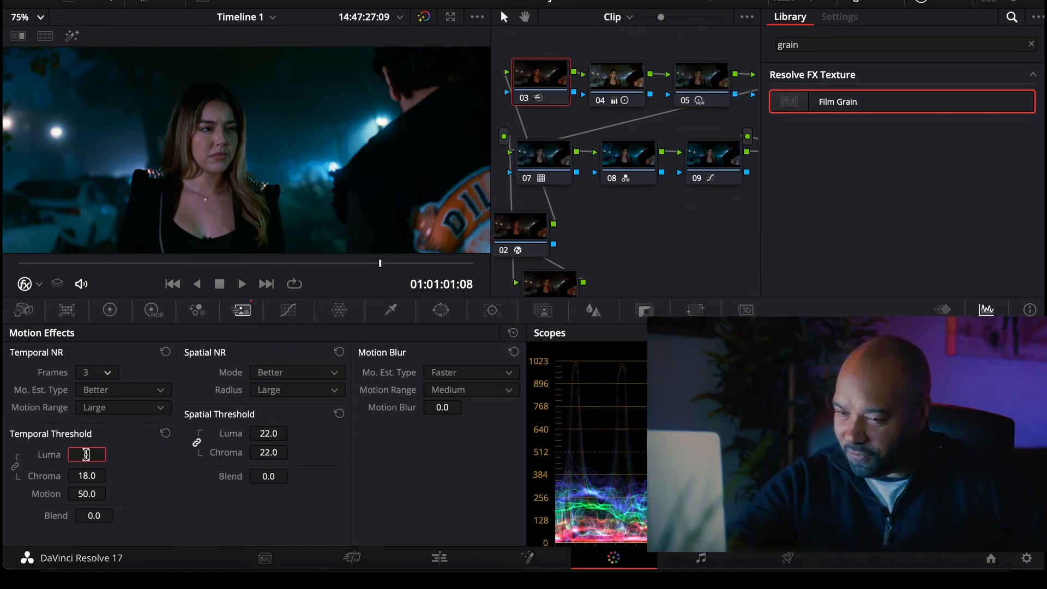
type("15")
key("Return")
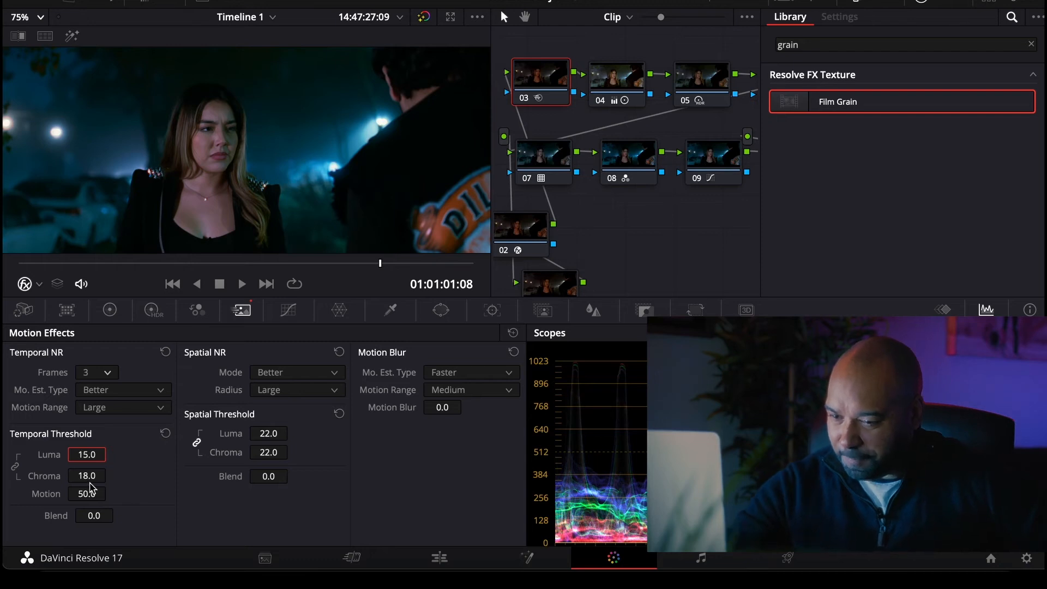
left_click(88, 474)
type("5")
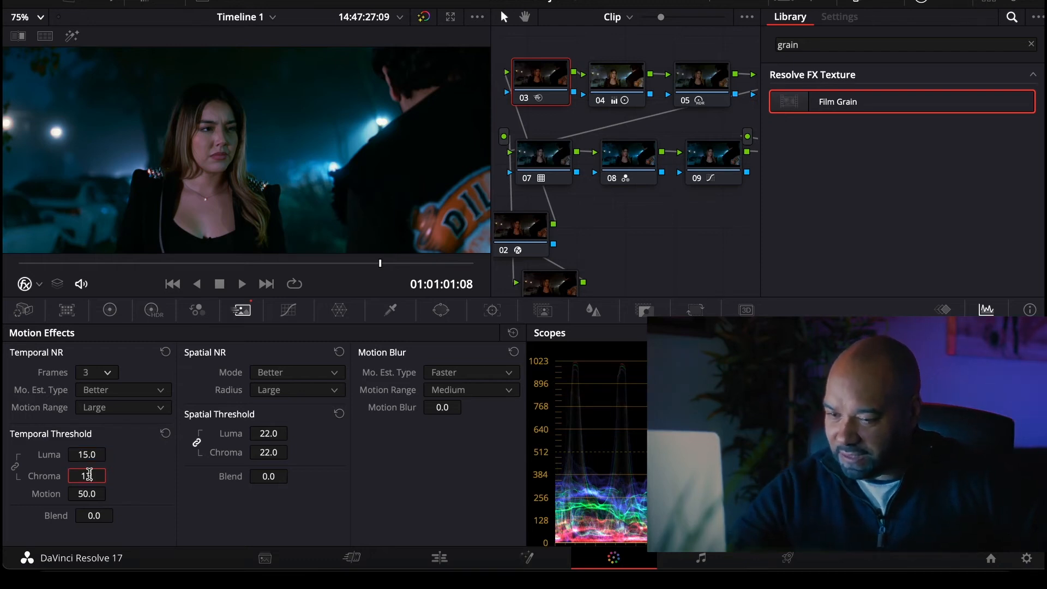
key("Return")
left_click(268, 433)
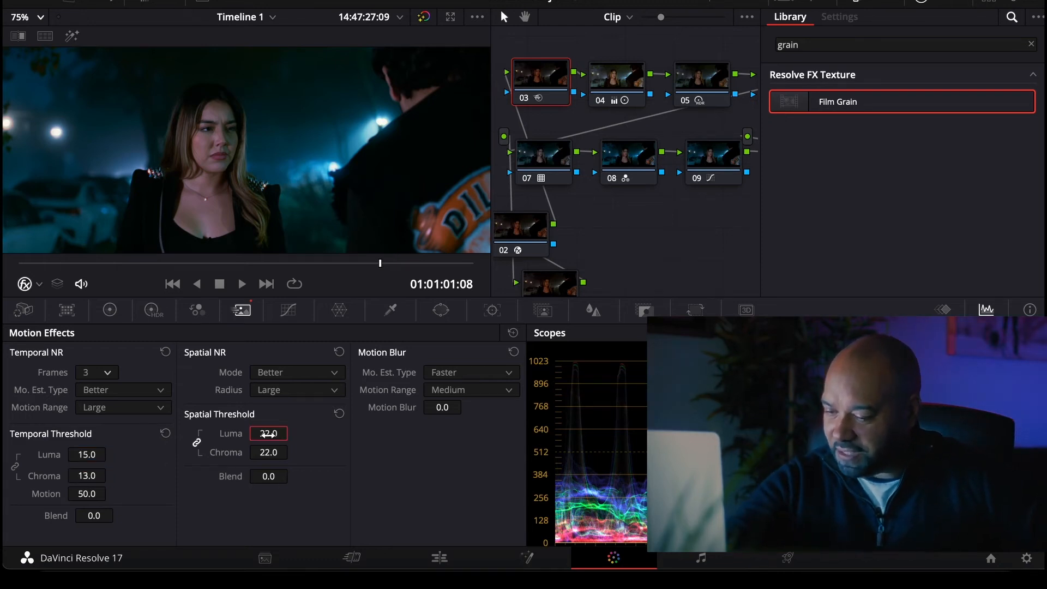
type("12")
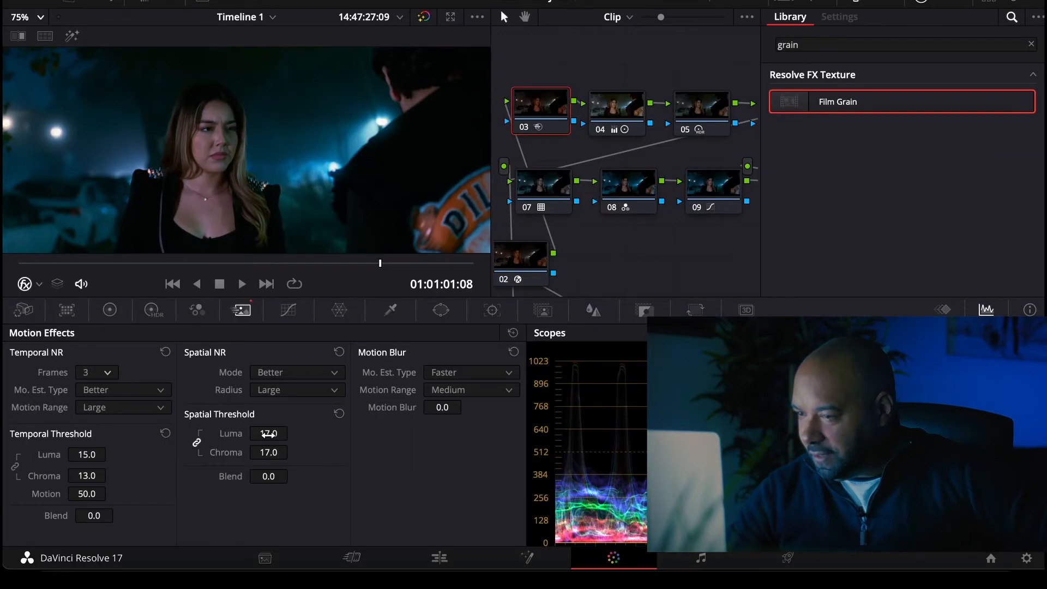
Add a serial node directly after the Glow node
scroll(653, 206, "down", 4)
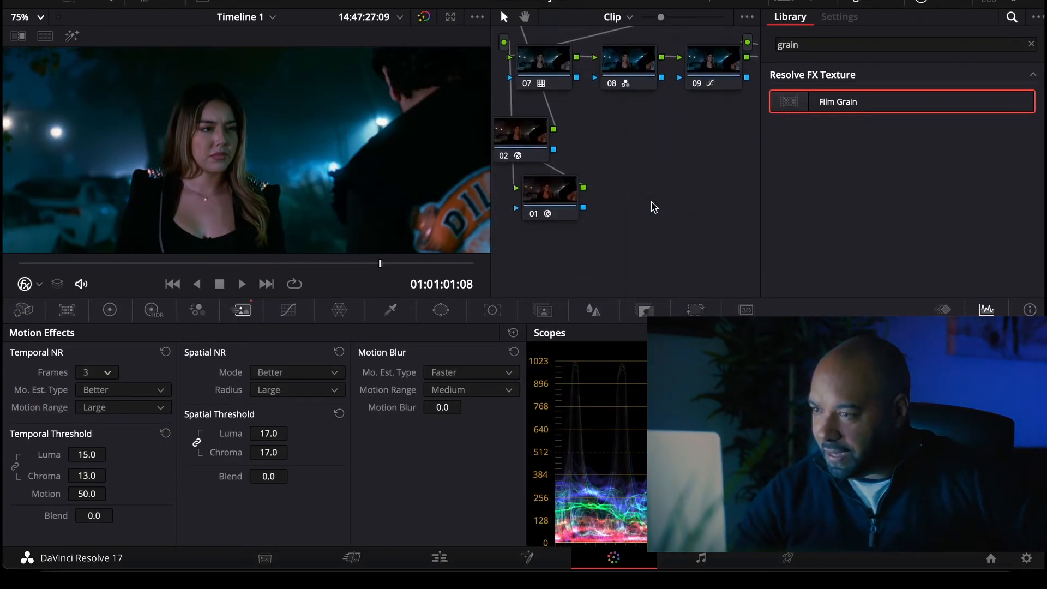
scroll(654, 207, "right", 5)
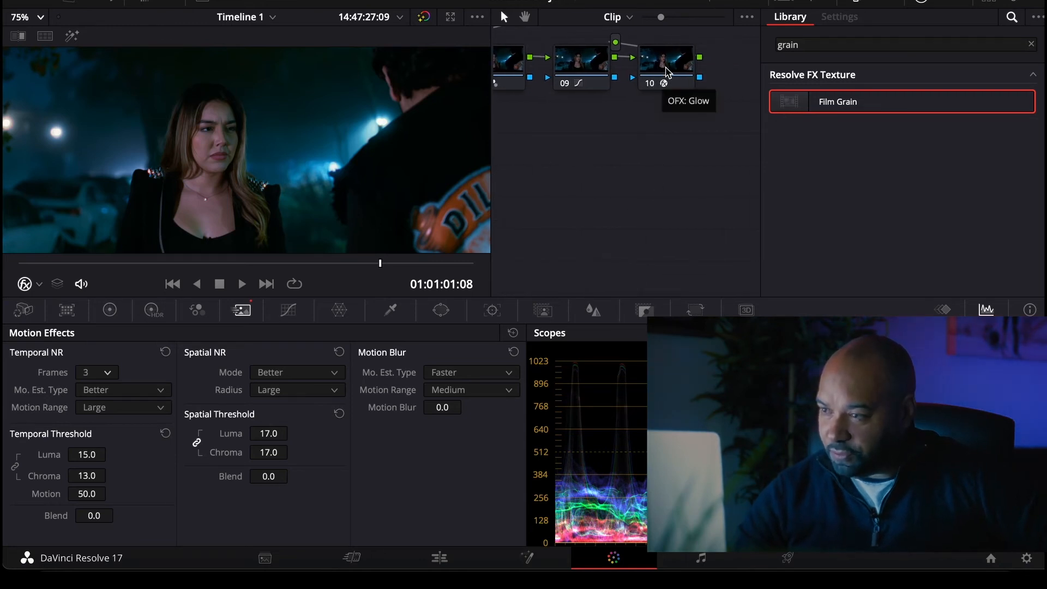
right_click(663, 79)
mouse_move(719, 142)
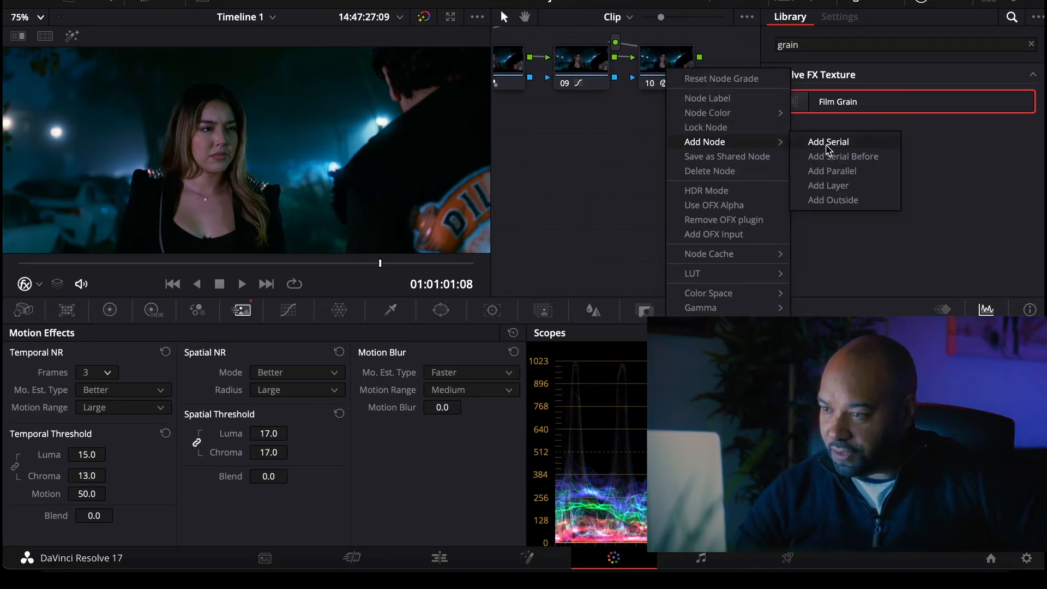
left_click(828, 143)
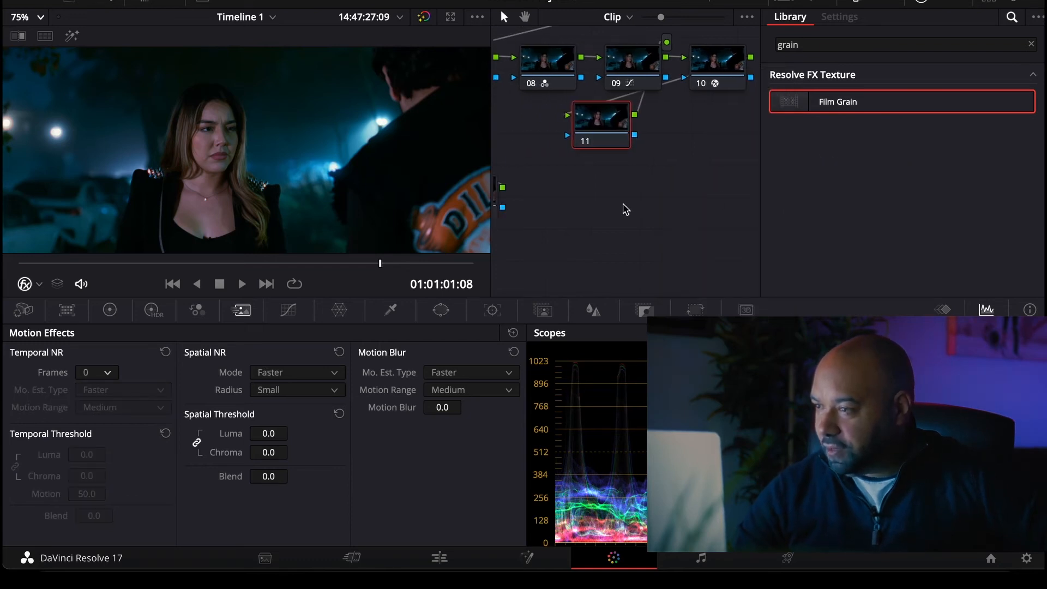
Find the Gaussian Blur effect in the library, apply it to the new node and adjust its blur strength
double_click(821, 44)
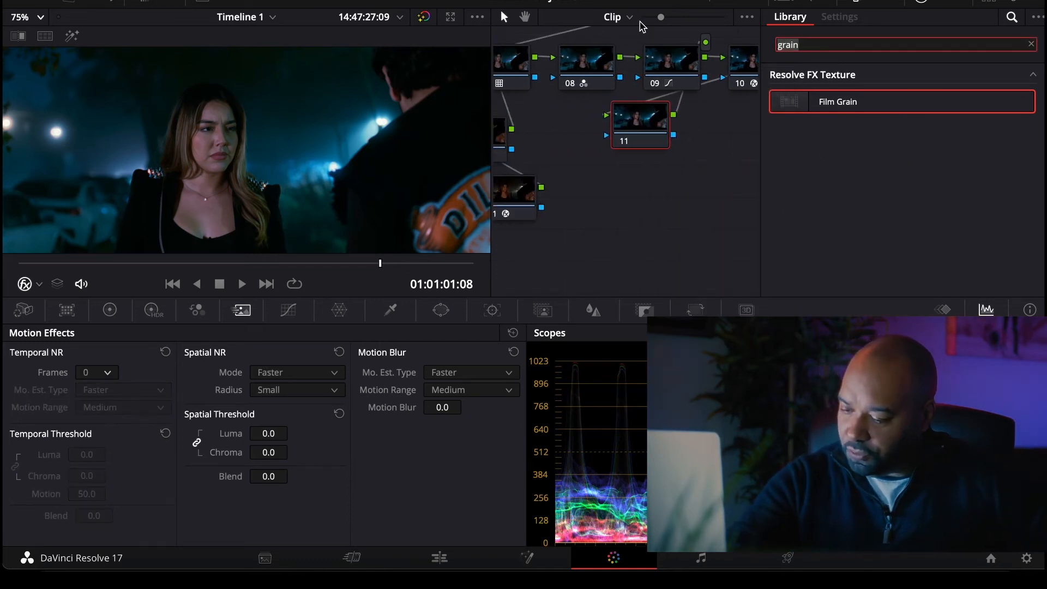
type("gauss")
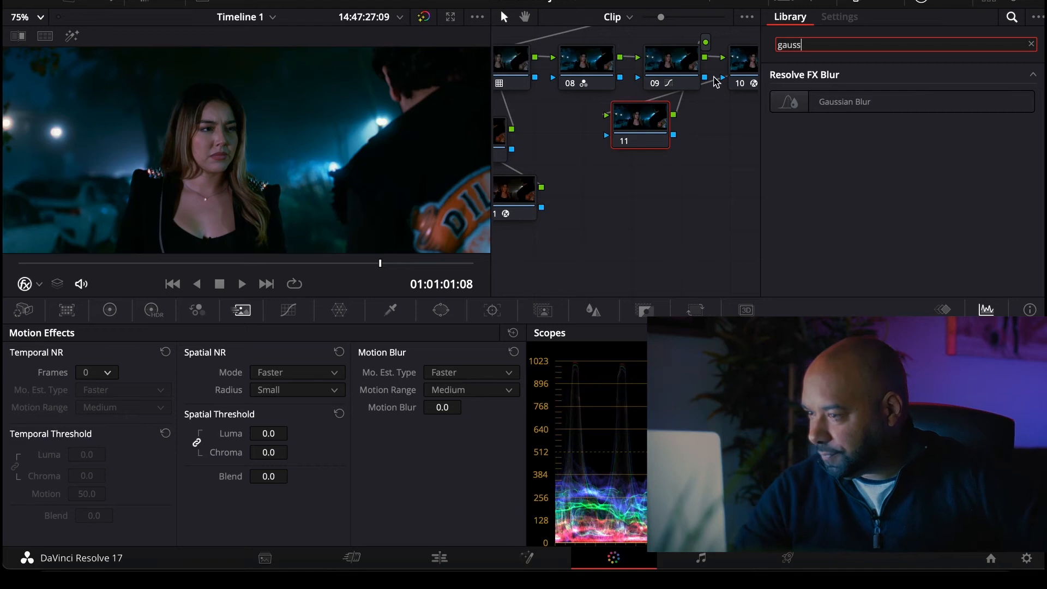
left_click_drag(778, 105, 635, 136)
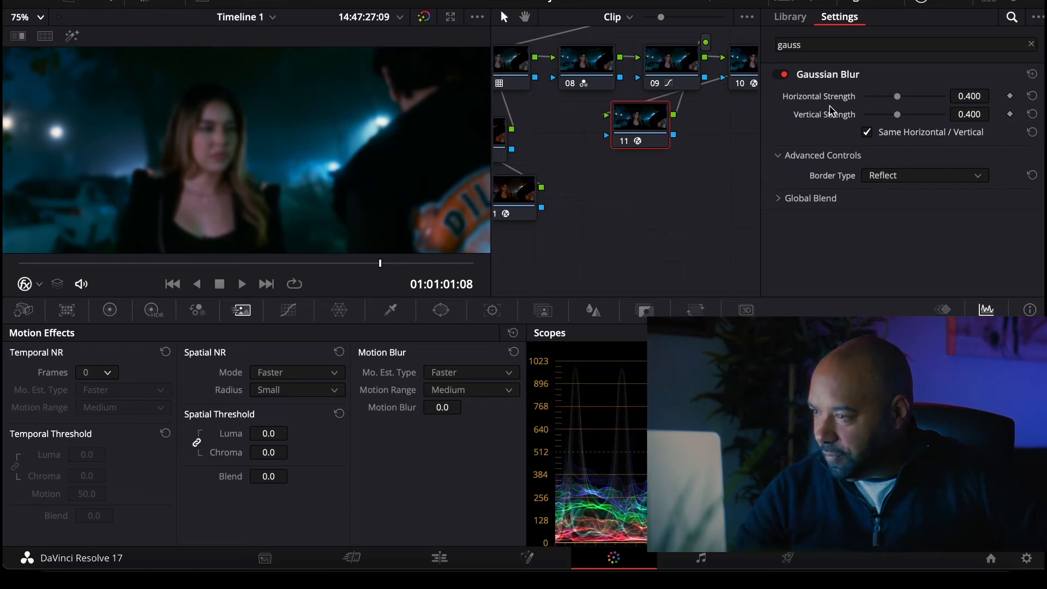
left_click_drag(878, 101, 876, 101)
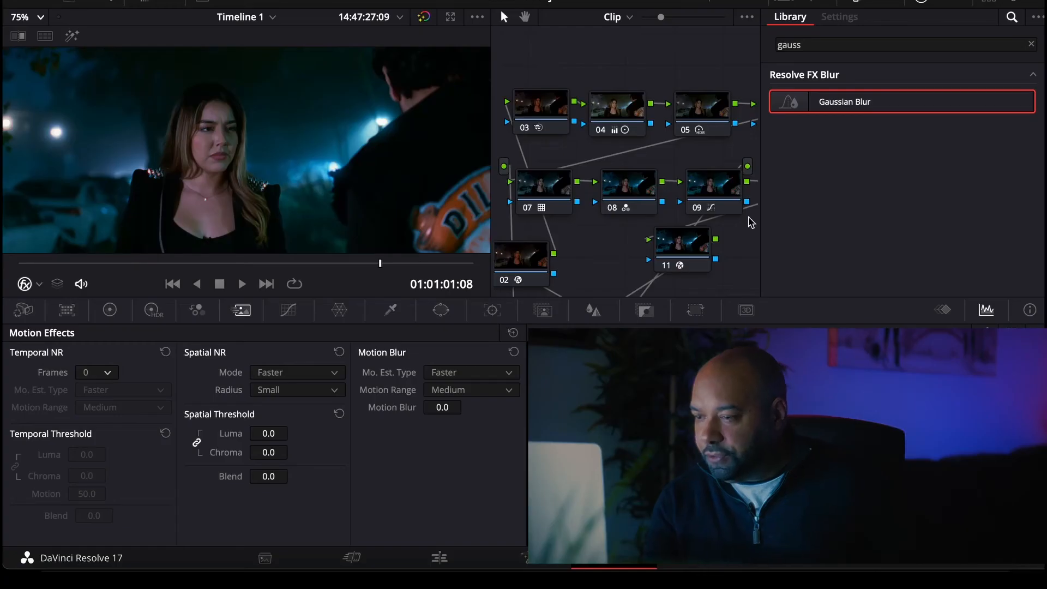
Add another serial node, find the Edge Detect effect in the library and apply it to that node
key("alt+s")
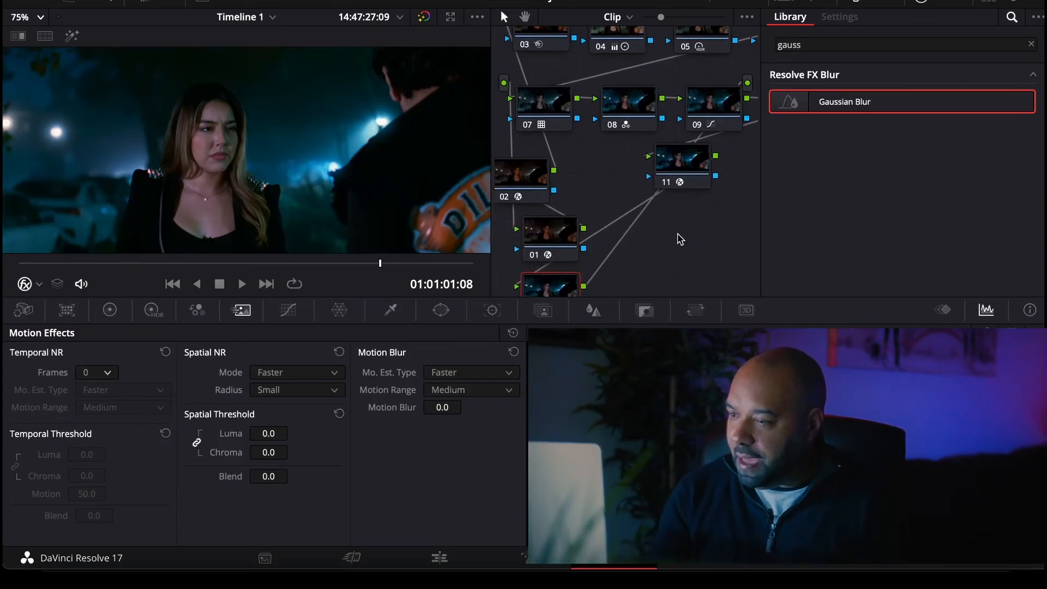
left_click(815, 44)
key("ctrl+a")
type("edg")
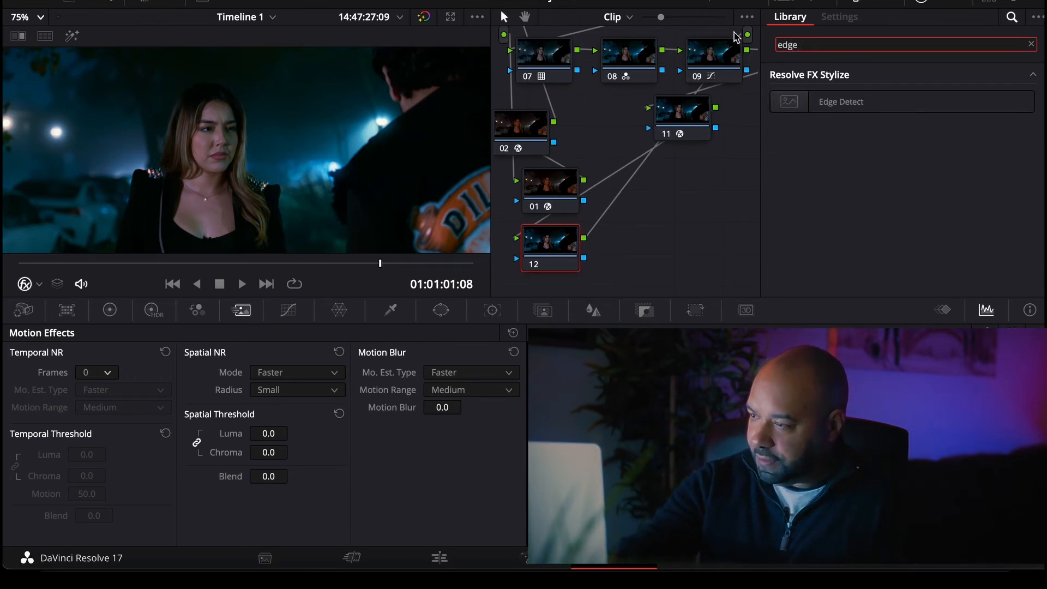
left_click_drag(818, 102, 550, 240)
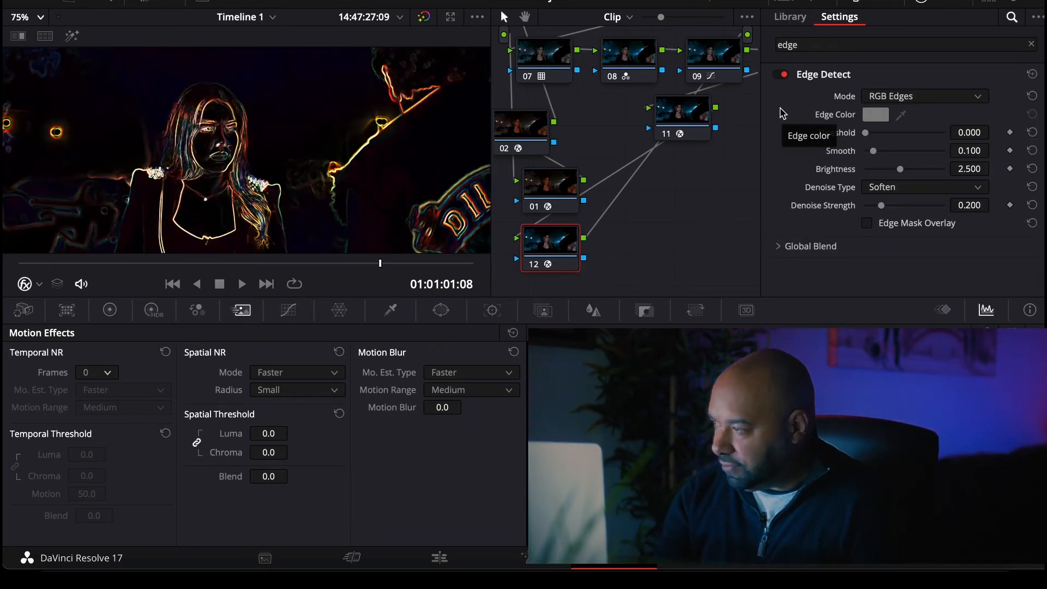
Configure Edge Detect with Grayscale Edges mode, threshold 0.147, Edge Mask Overlay enabled and a global blend of 0.156
left_click(885, 98)
left_click(886, 133)
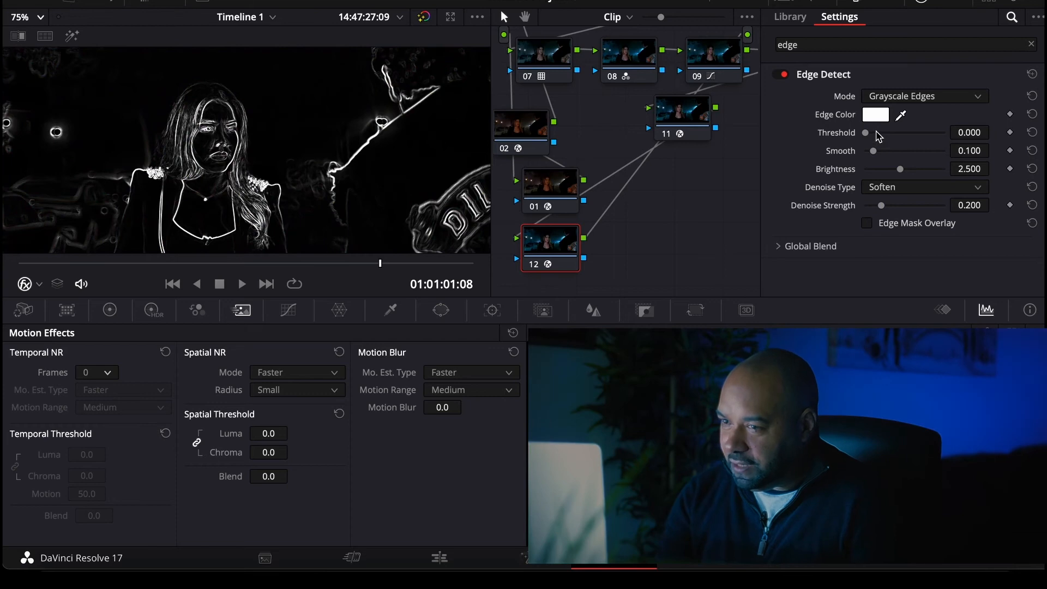
left_click_drag(881, 138, 877, 139)
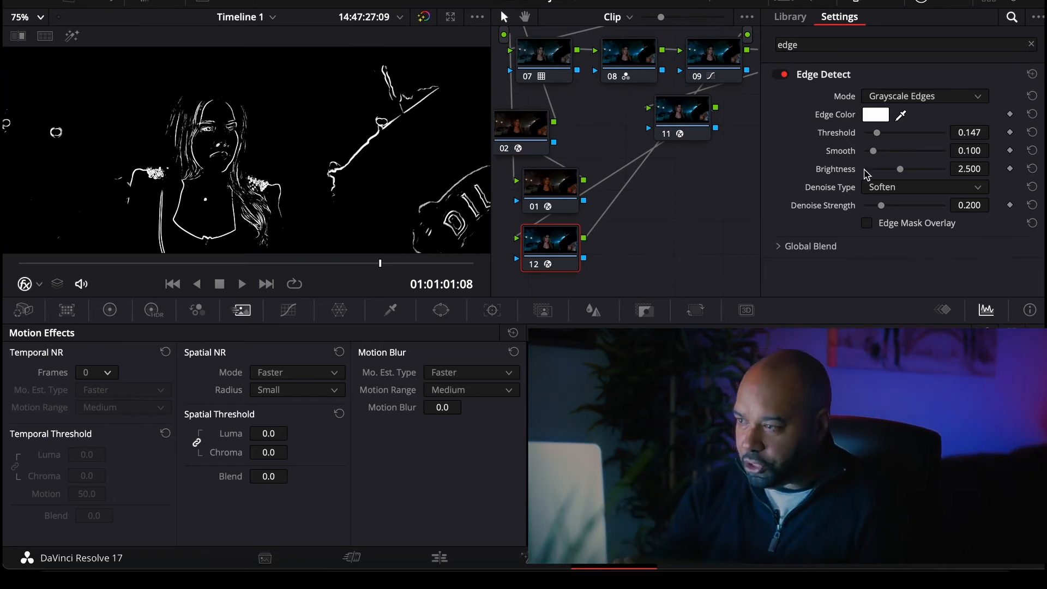
left_click(868, 225)
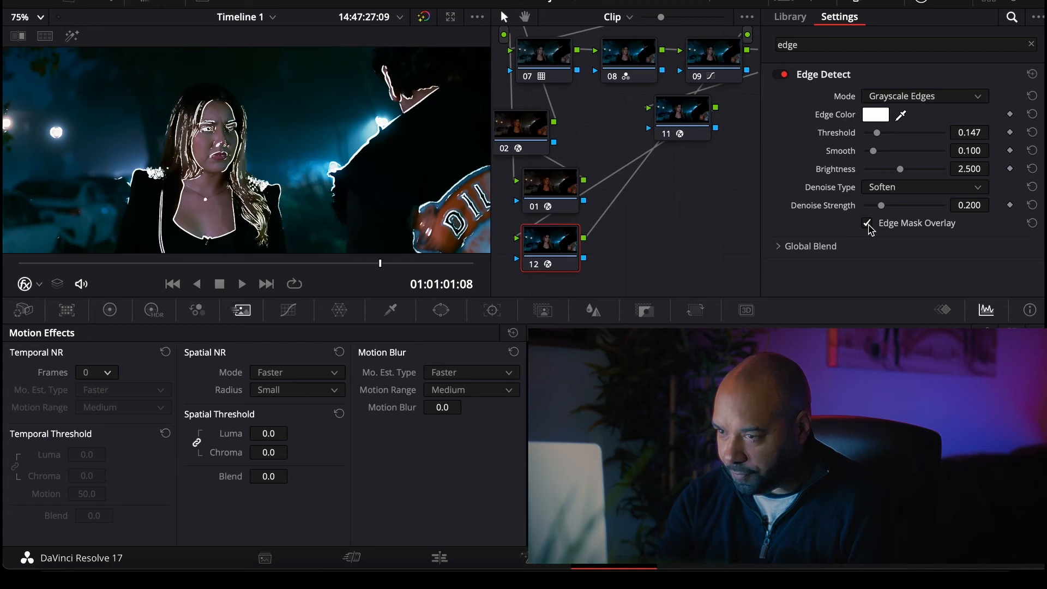
left_click(780, 248)
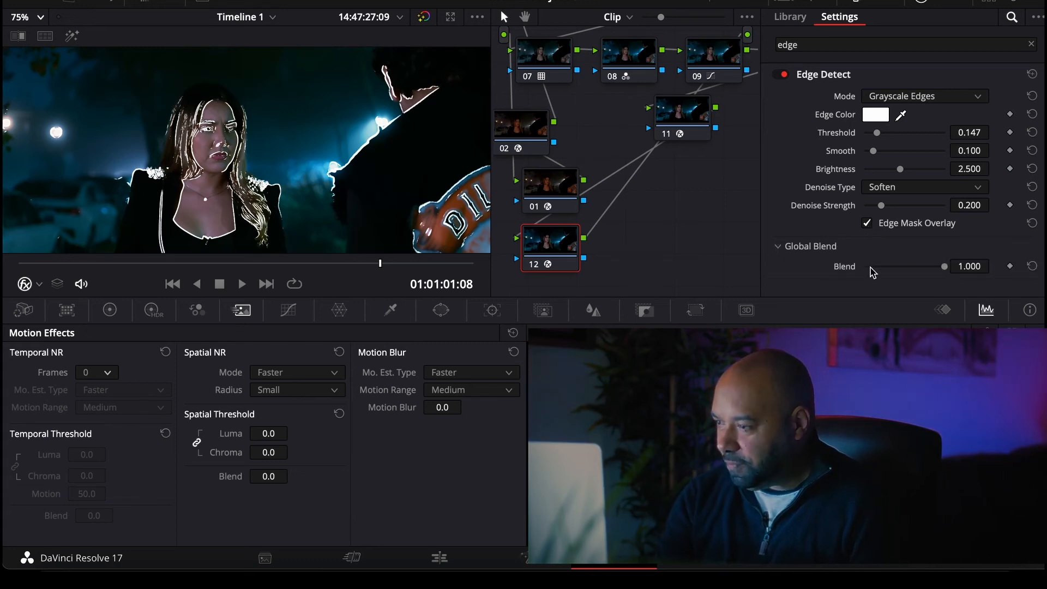
left_click_drag(873, 269, 878, 269)
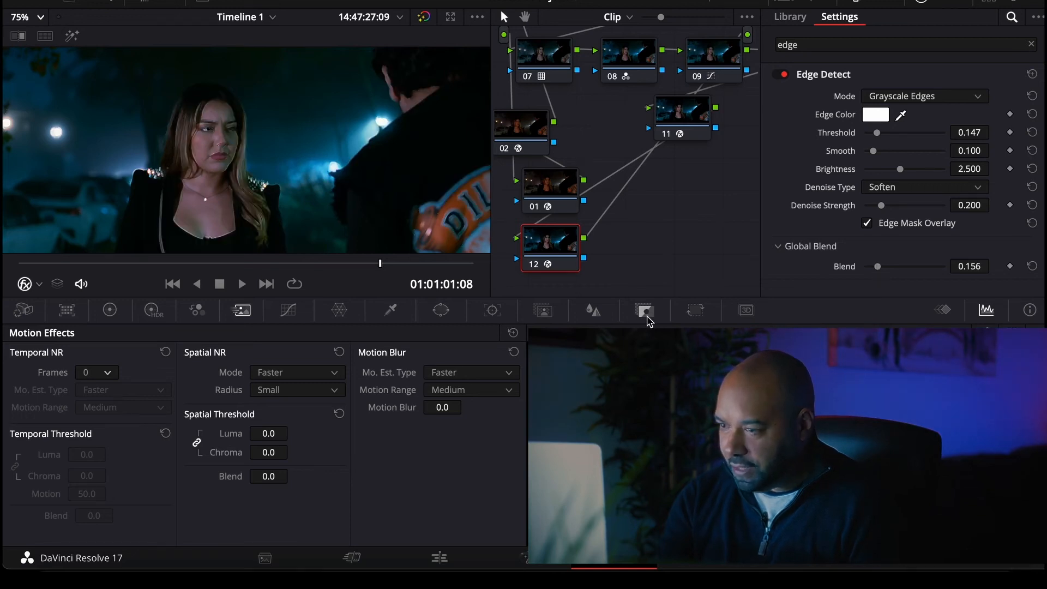
Set the key output gain of the Edge Detect node to 0.400
left_click(646, 311)
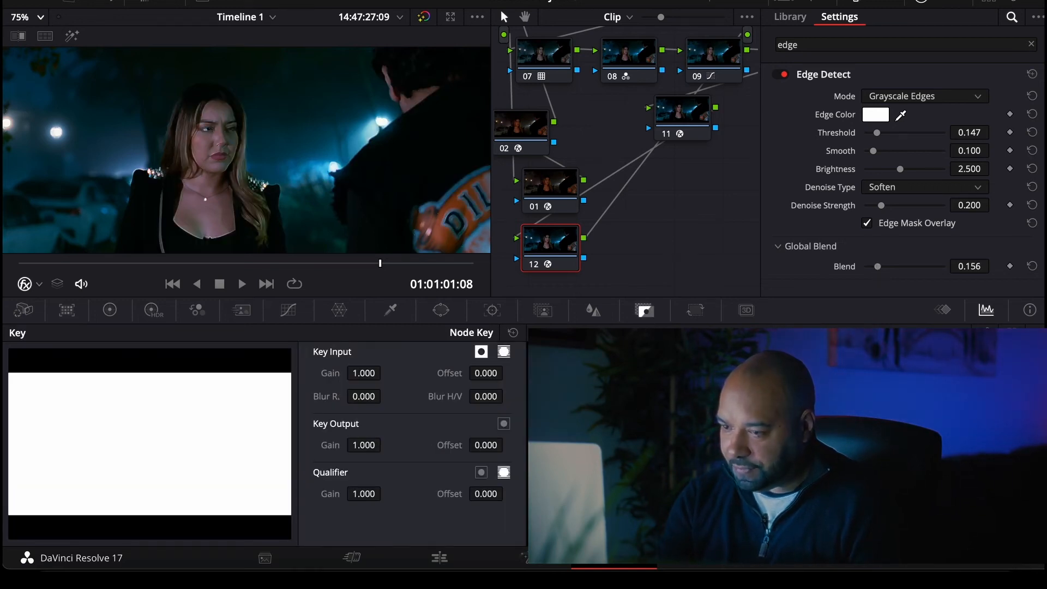
double_click(367, 445)
type("0.5")
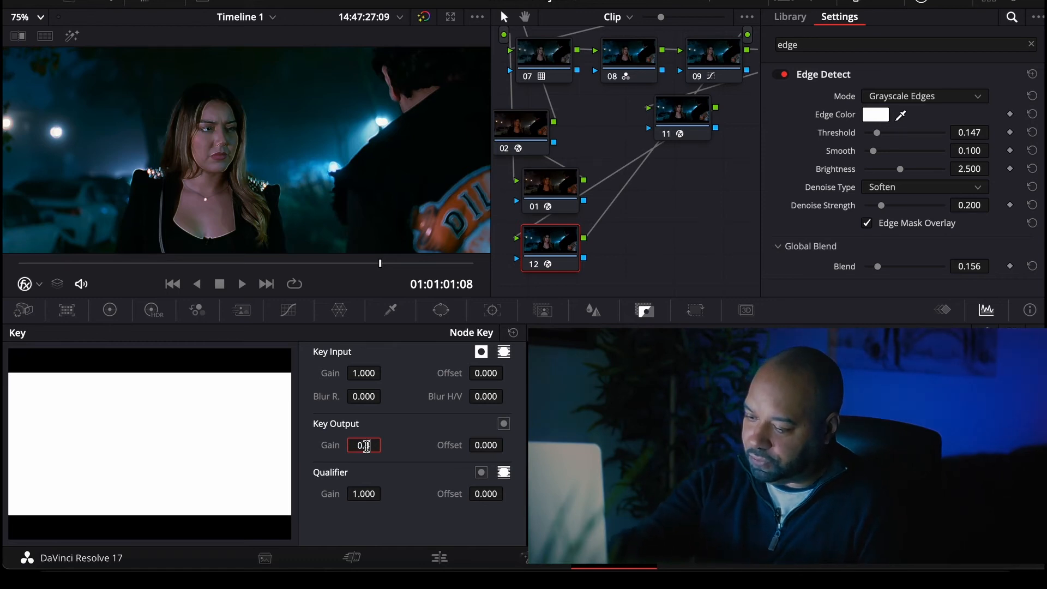
key("Return")
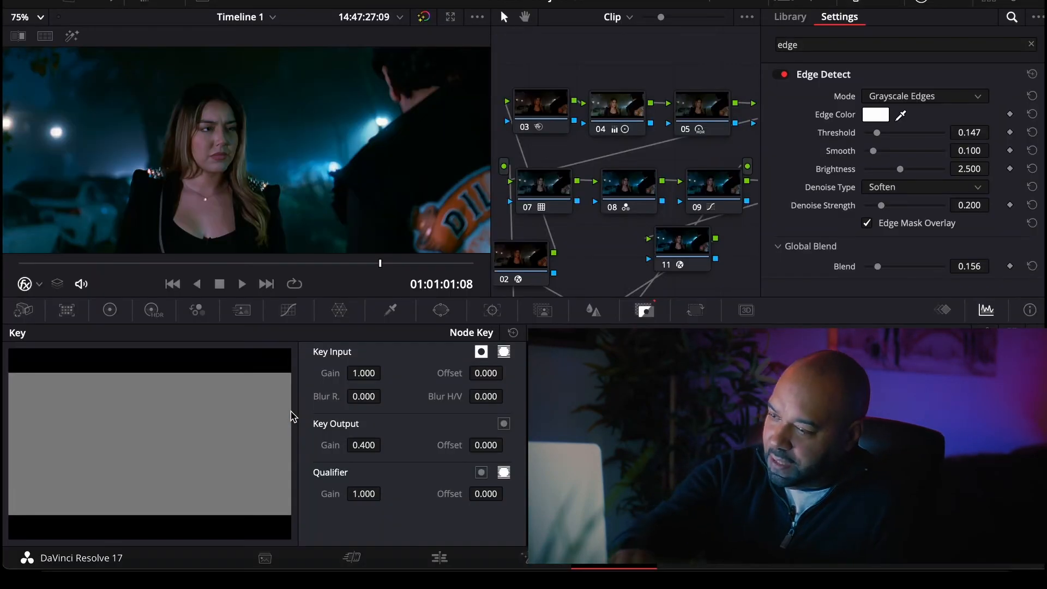
Add a serial node directly after the Edge Detect node
scroll(565, 229, "down", 5)
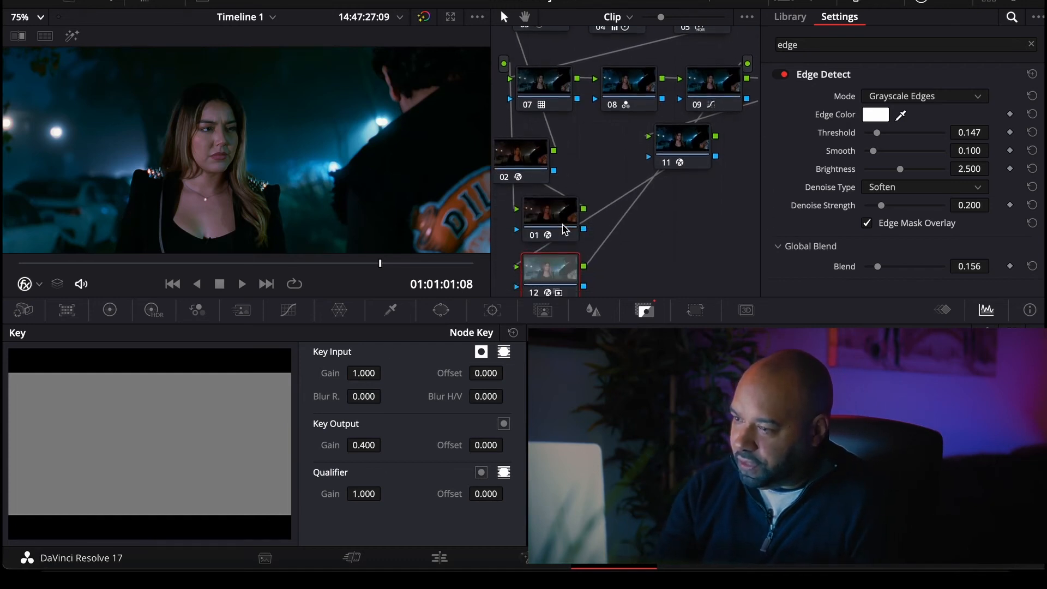
scroll(564, 229, "down", 1)
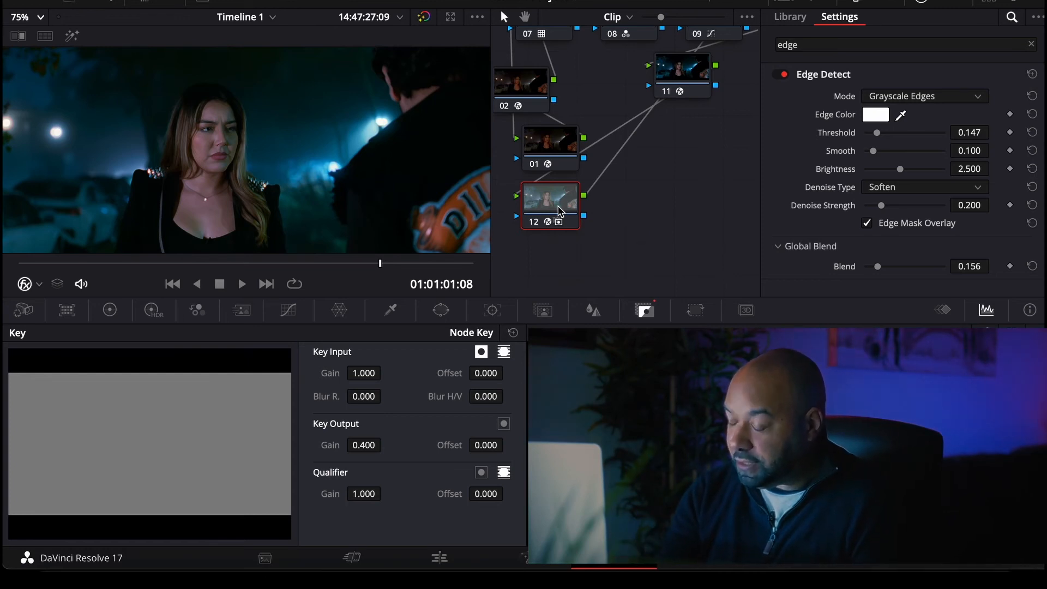
right_click(560, 211)
mouse_move(654, 281)
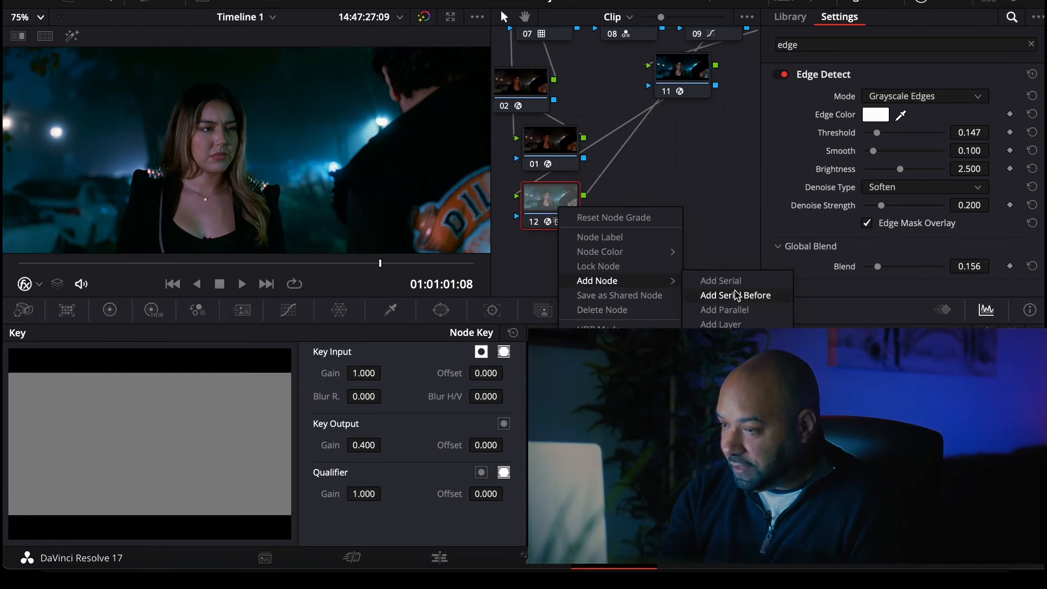
left_click(721, 280)
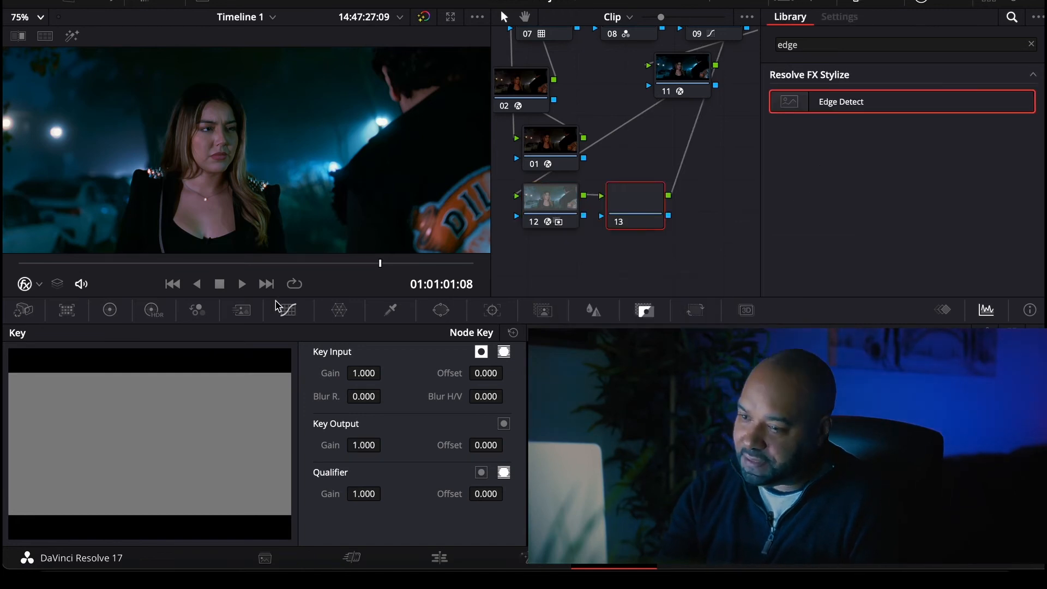
Anchor the blue custom curve at two points in the shadows and lower midtones, and lift it slightly between them
left_click(286, 310)
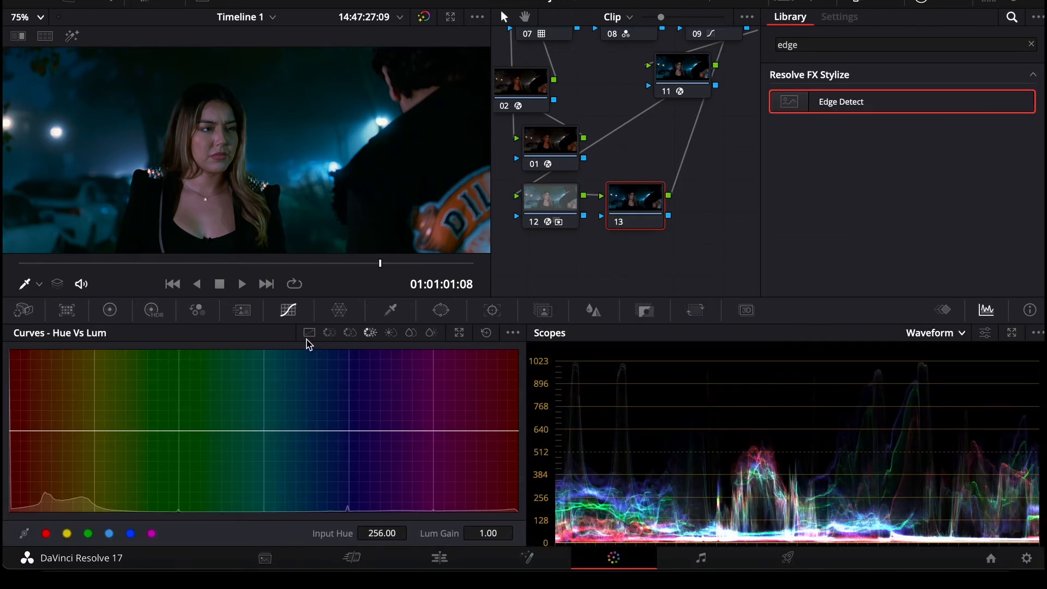
left_click(309, 332)
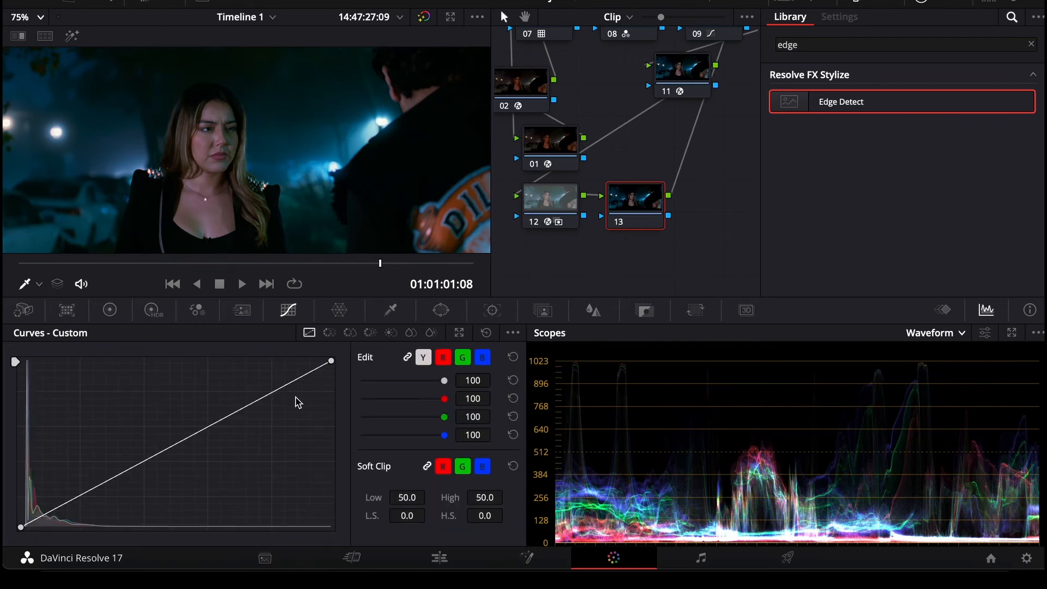
left_click(483, 358)
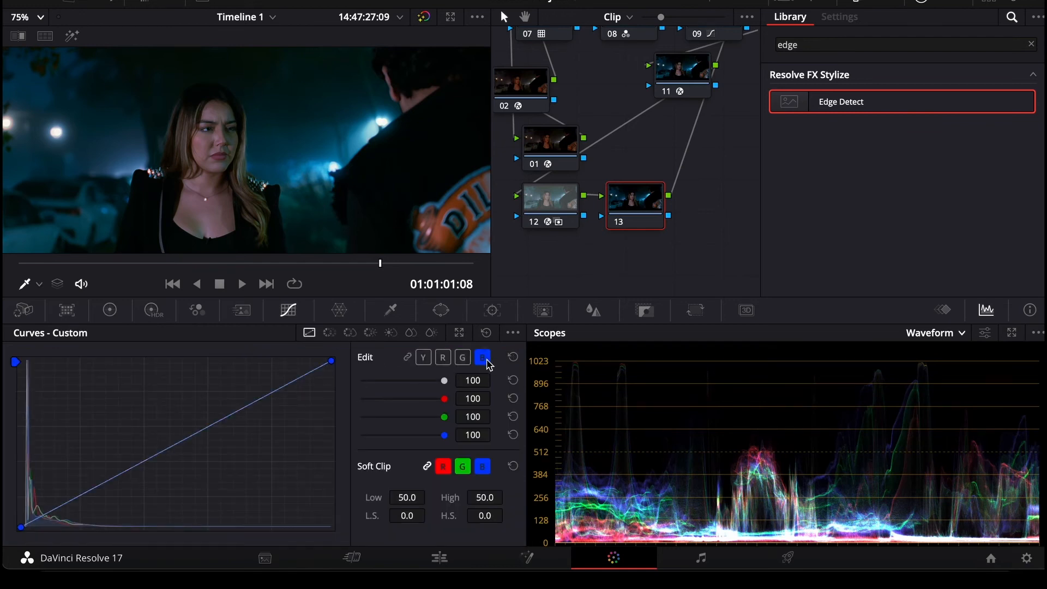
left_click(513, 333)
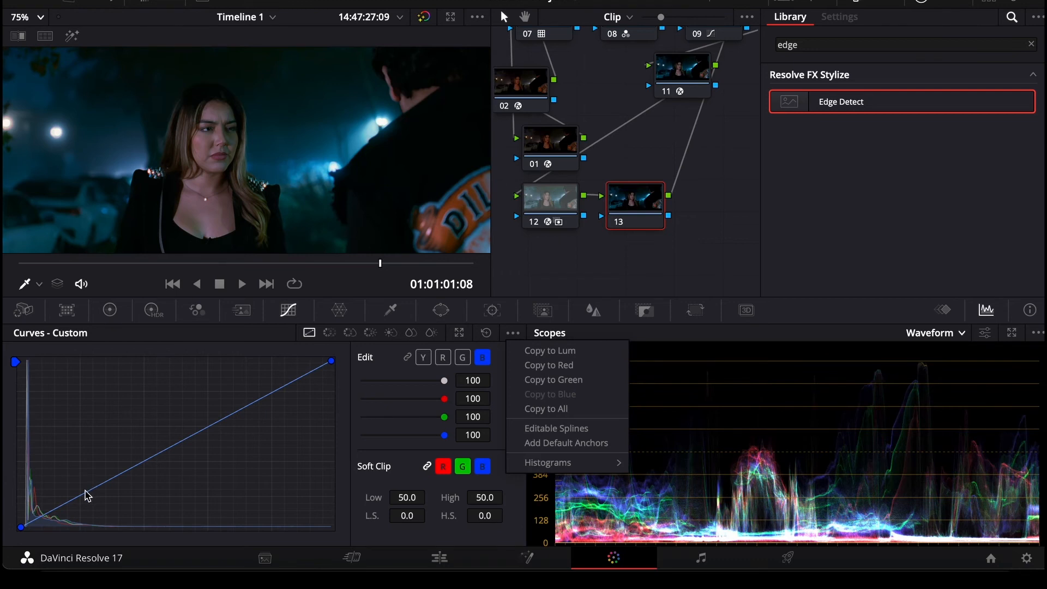
left_click(80, 494)
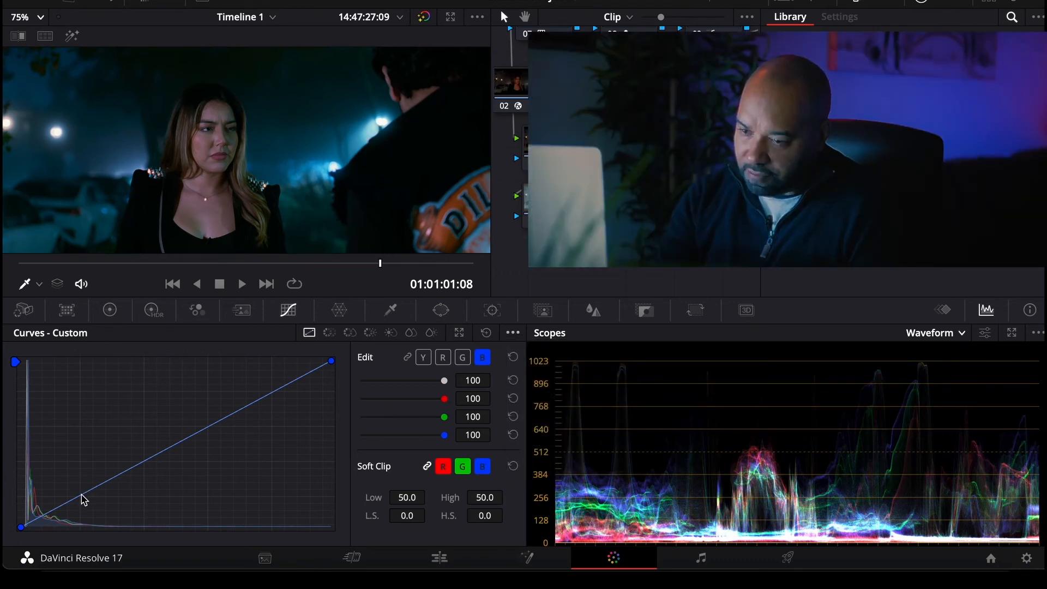
left_click(81, 495)
left_click(143, 461)
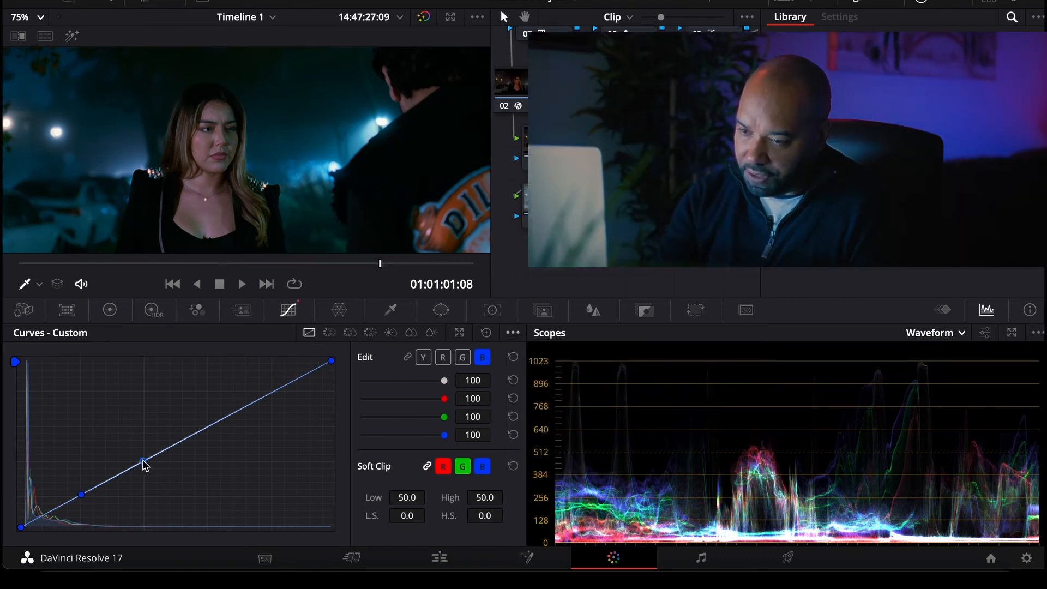
left_click_drag(113, 480, 105, 470)
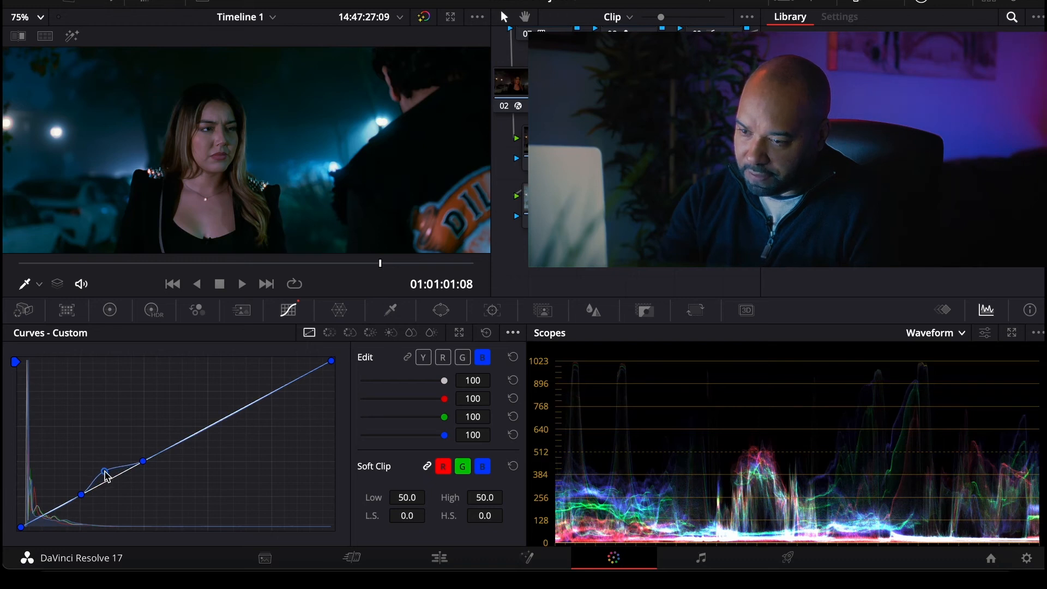
Anchor the green custom curve near black and in the lower midtones, and raise it slightly between those points
left_click(462, 358)
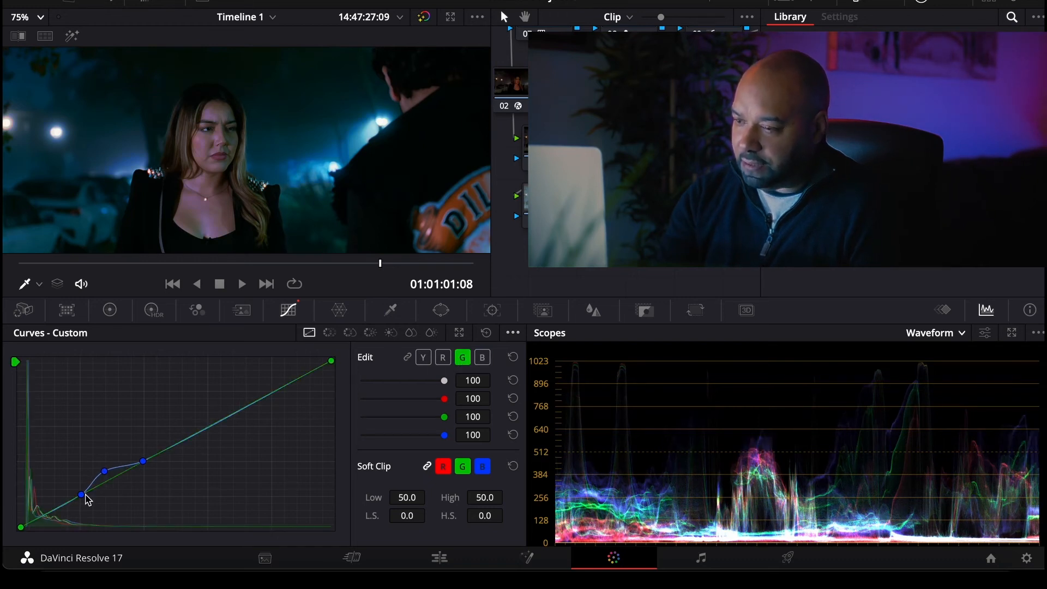
left_click(32, 521)
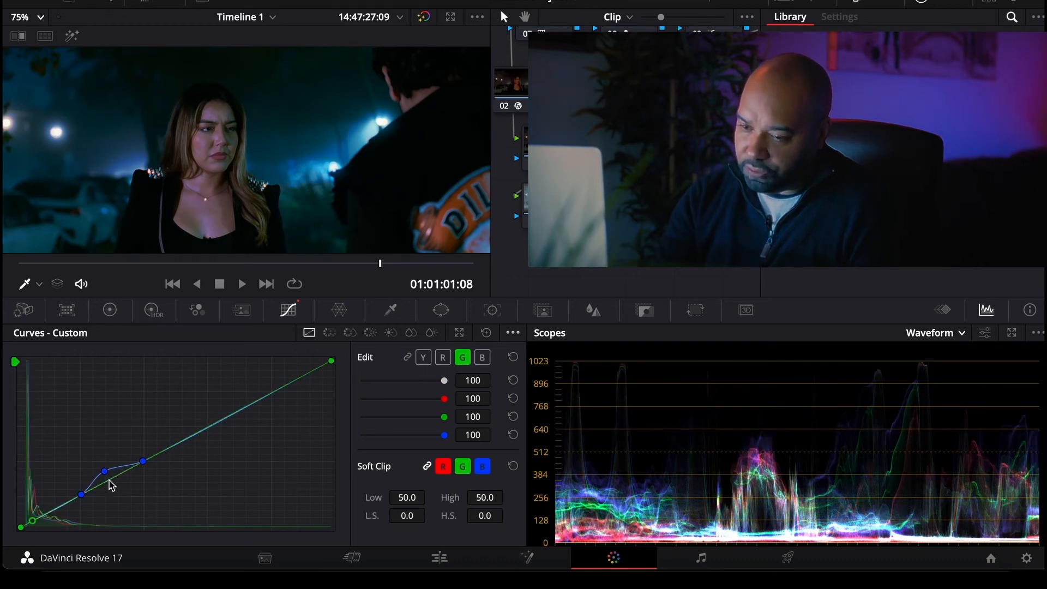
left_click(122, 472)
left_click(81, 488)
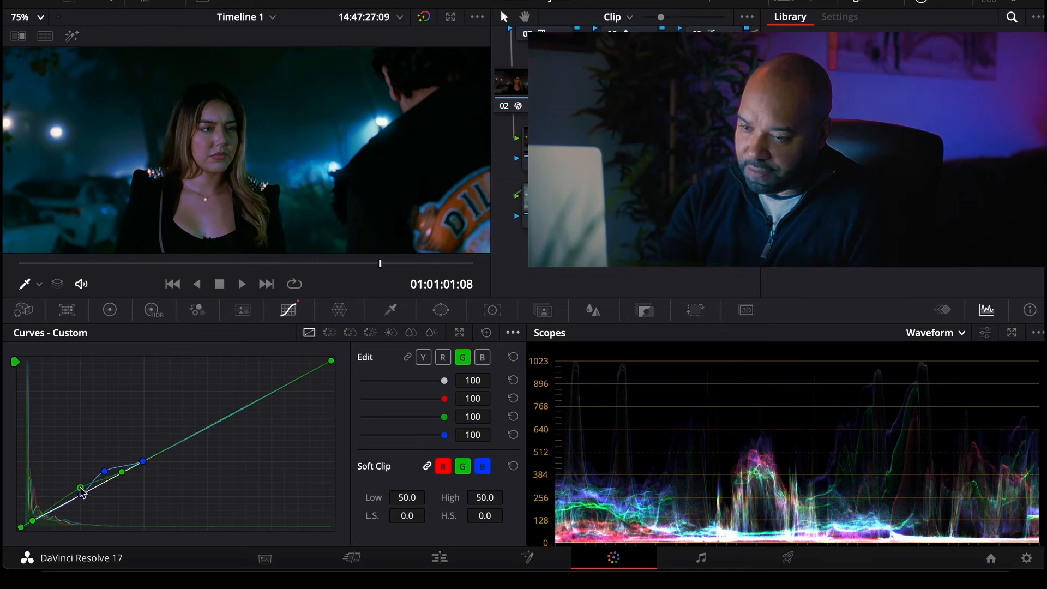
Anchor the red custom curve in the upper midtones and highlights, and bump it up slightly between those points
left_click(443, 357)
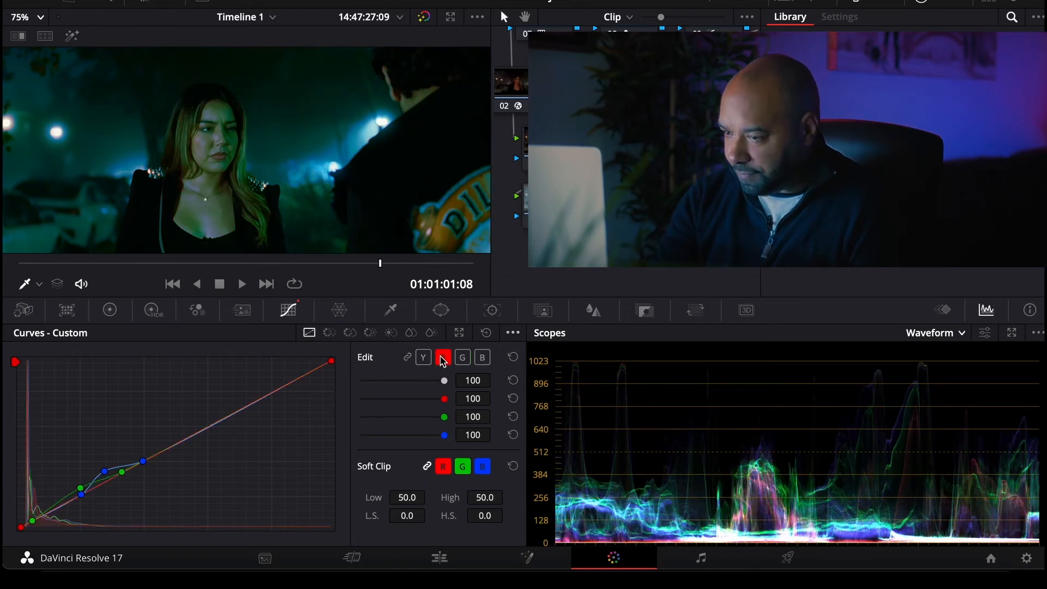
left_click(208, 427)
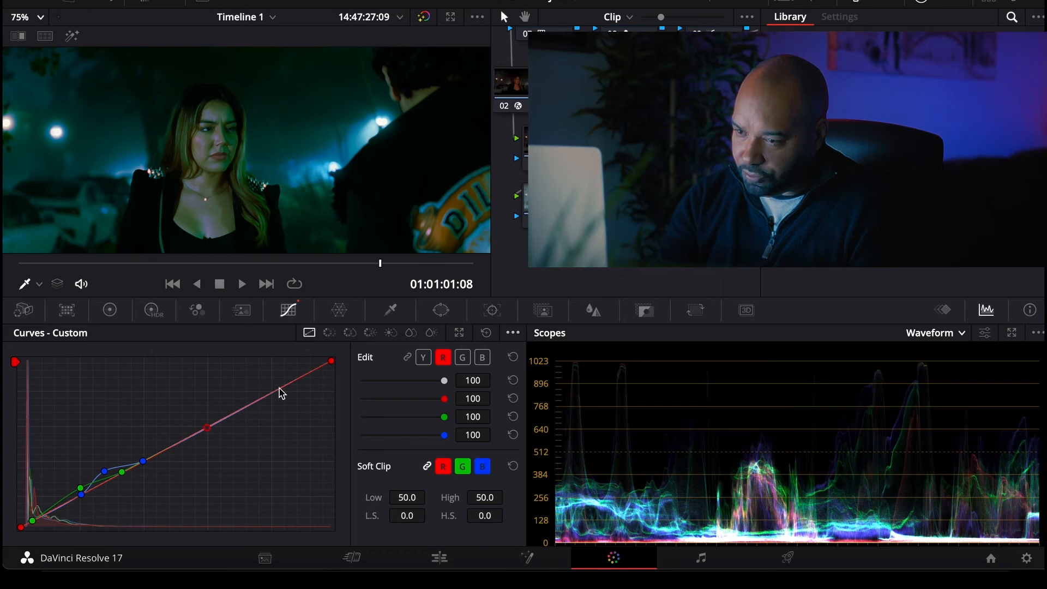
left_click(248, 401)
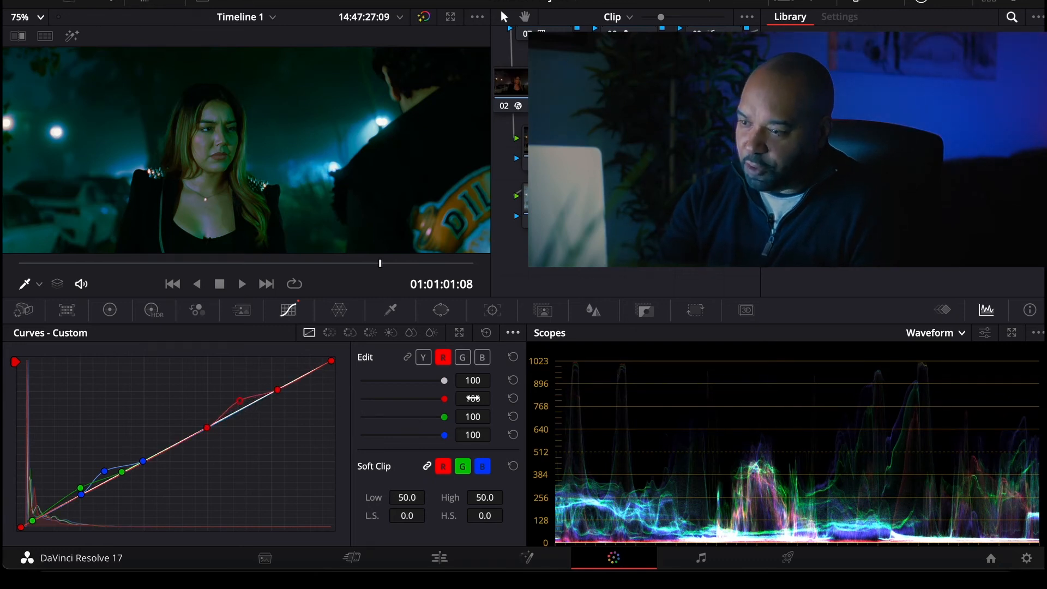
Set the red, green and blue custom curve intensities to 60 each
double_click(473, 398)
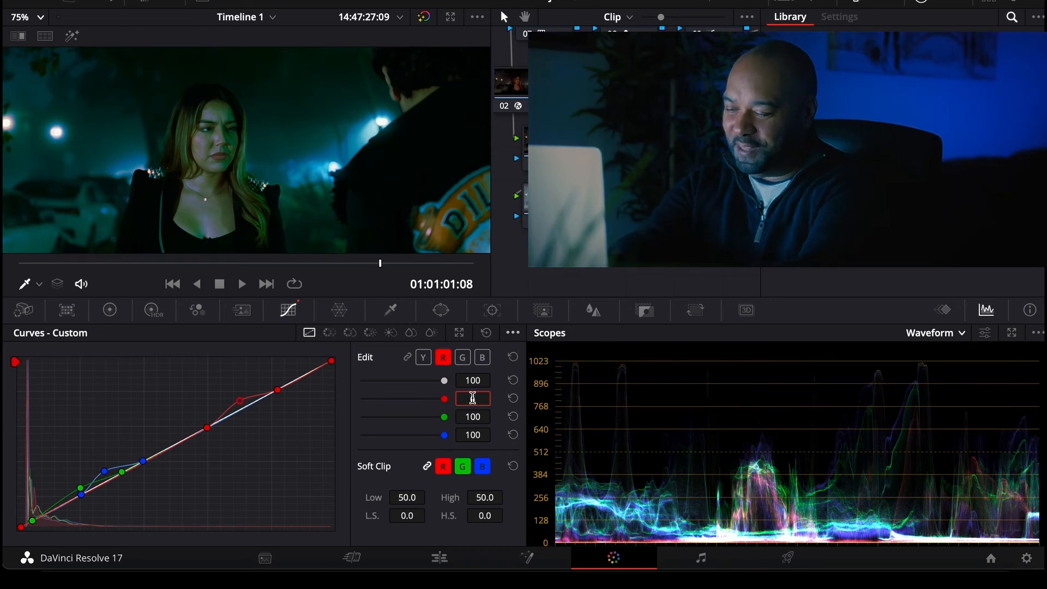
type("60")
key("Return")
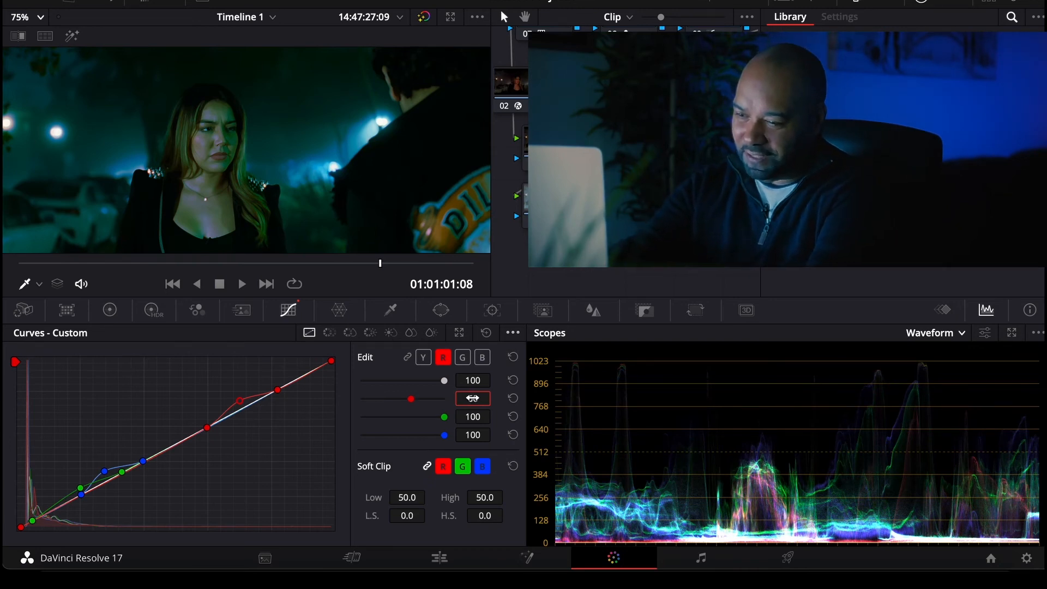
double_click(476, 418)
type("60")
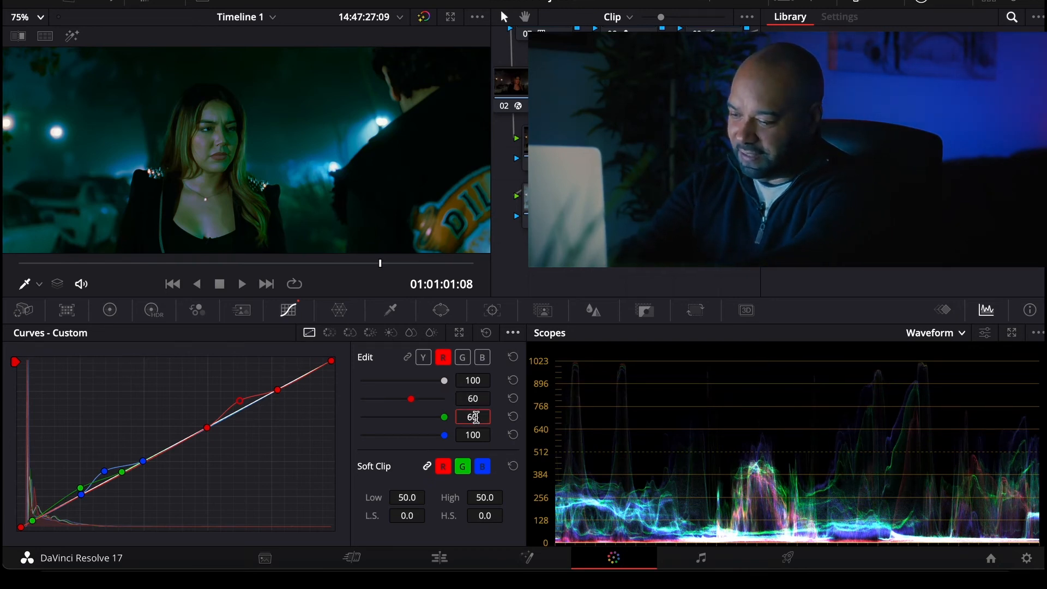
key("Return")
double_click(473, 435)
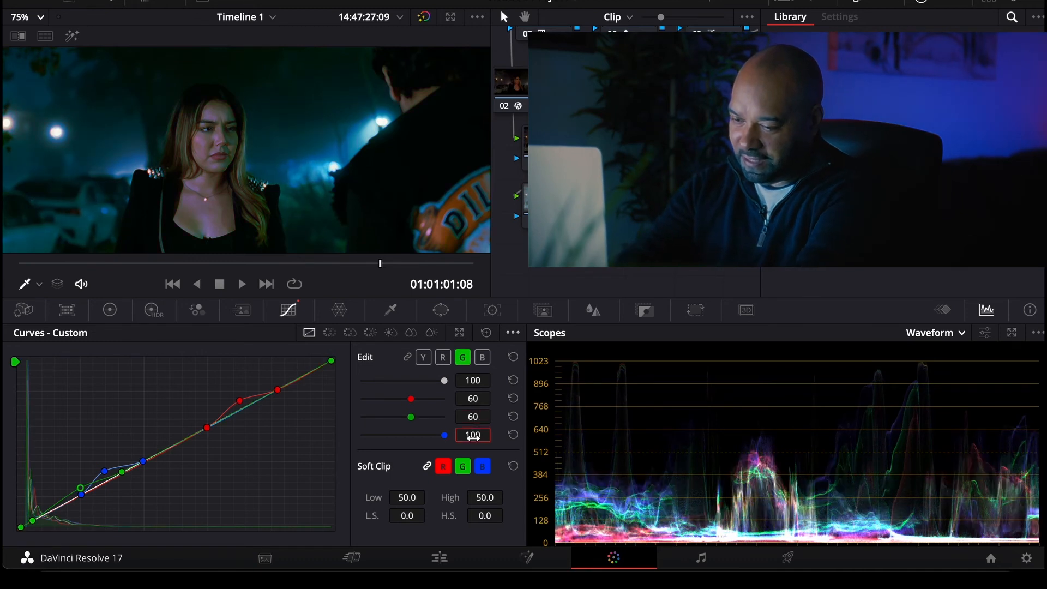
type("60")
key("Return")
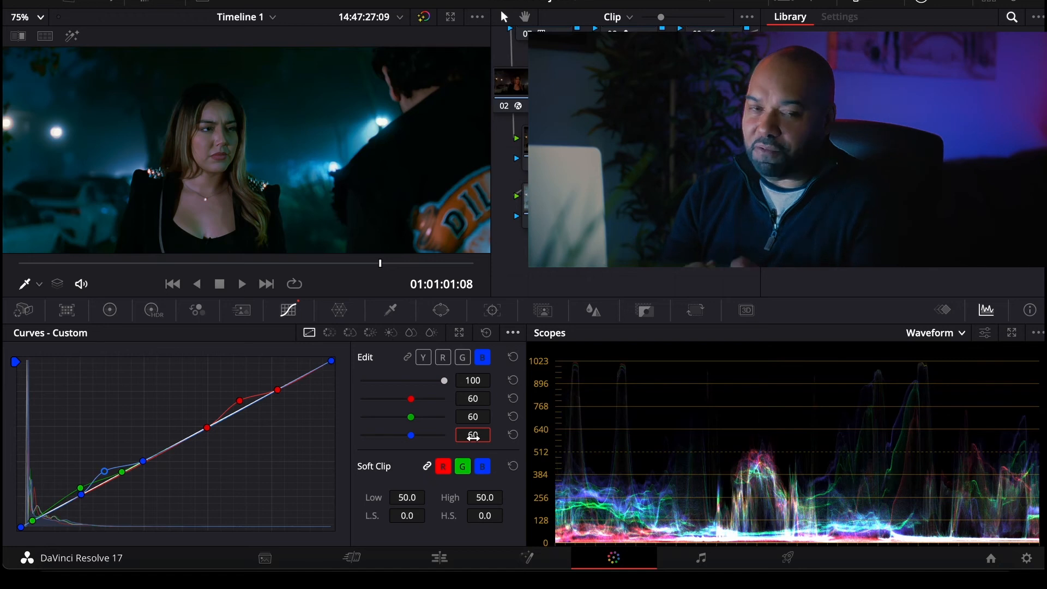
Switch the scope to Vectorscope and nudge the red, green and blue curve intensities up to 61
left_click(959, 334)
left_click(956, 385)
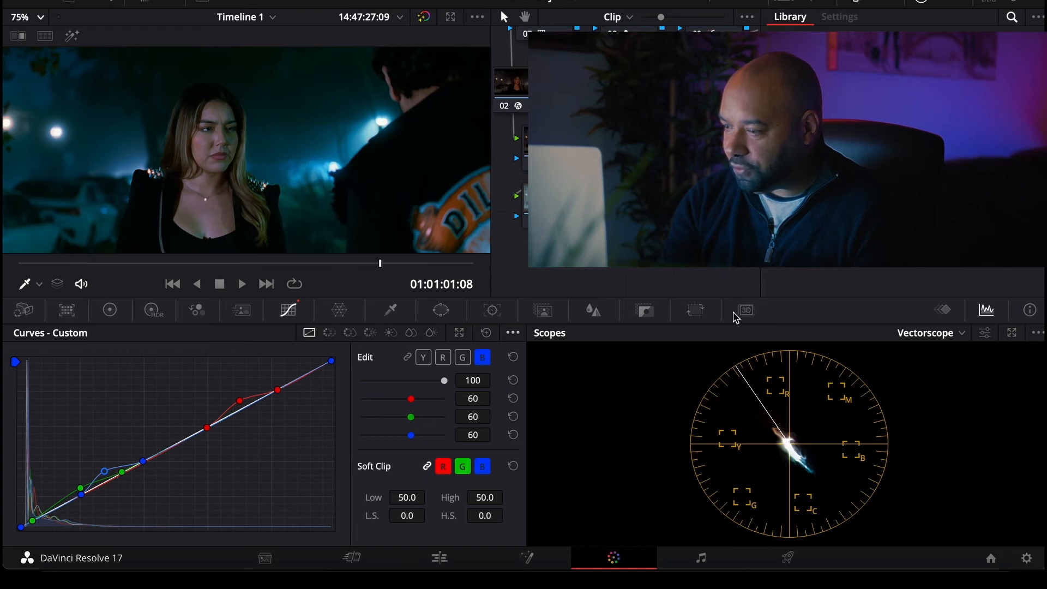
left_click_drag(410, 398, 413, 399)
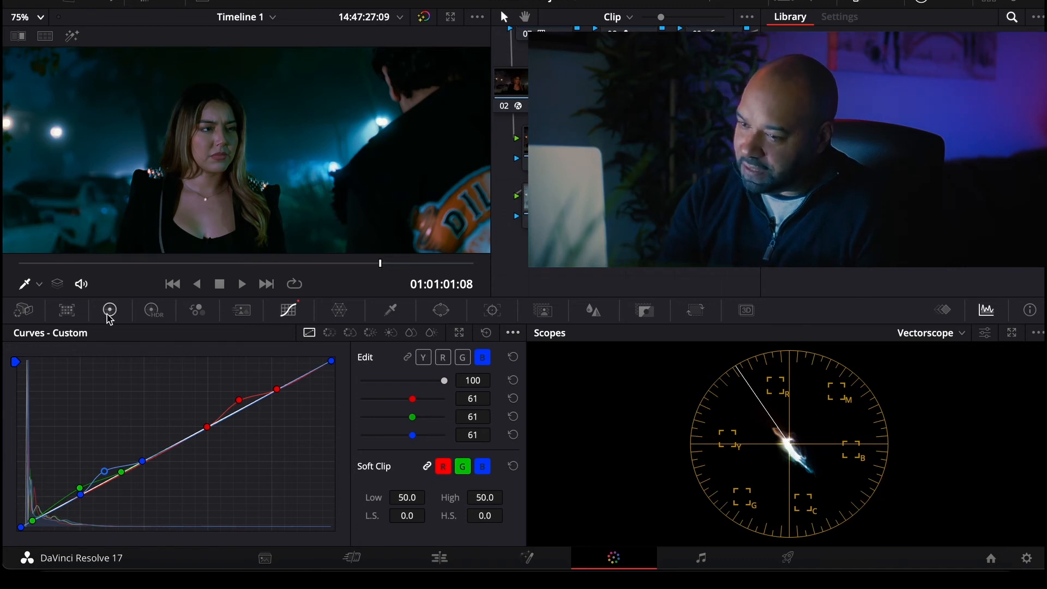
Shift the primaries Offset color wheel towards blue, to about 24.23 red, 22.75 green and 27.27 blue
left_click(110, 312)
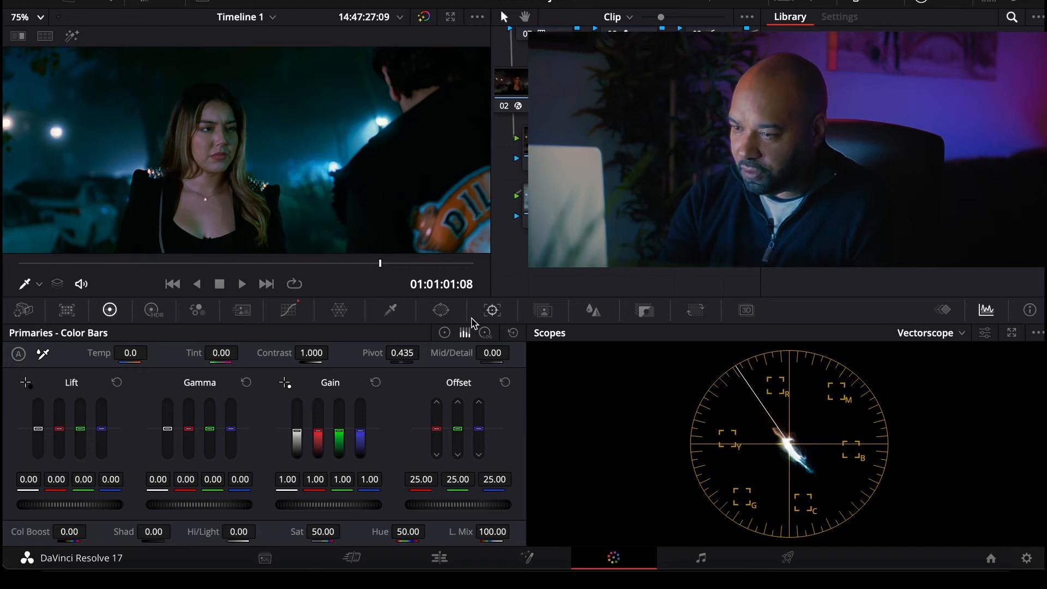
left_click(445, 333)
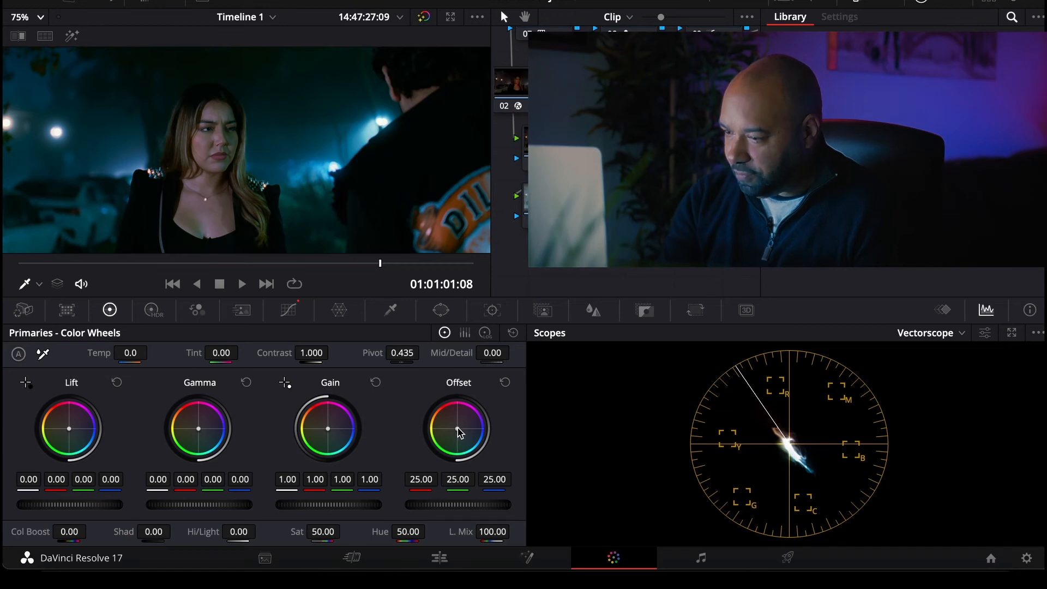
left_click_drag(457, 429, 459, 430)
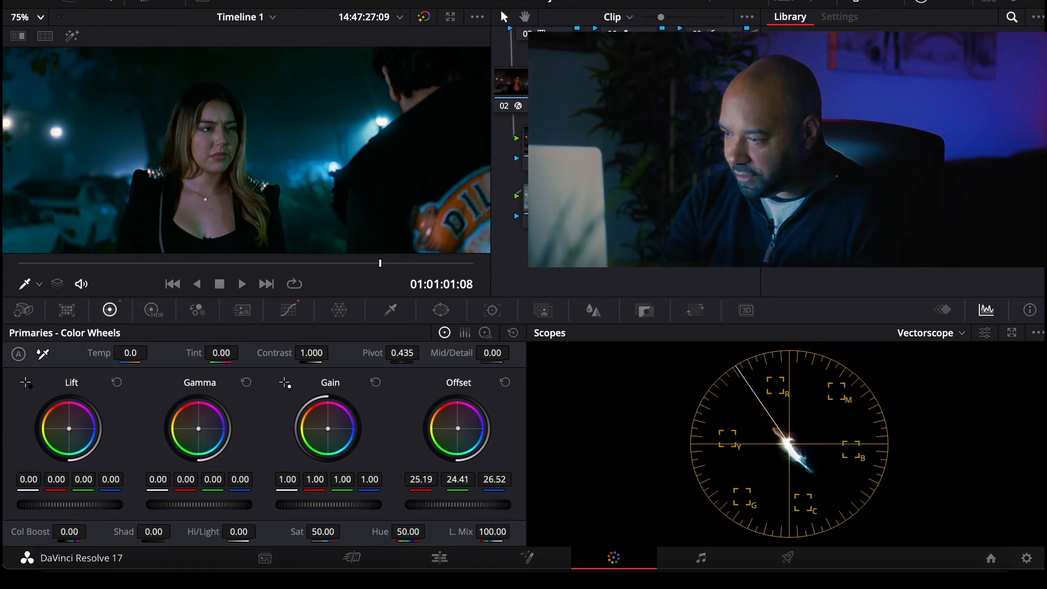
left_click_drag(457, 428, 461, 434)
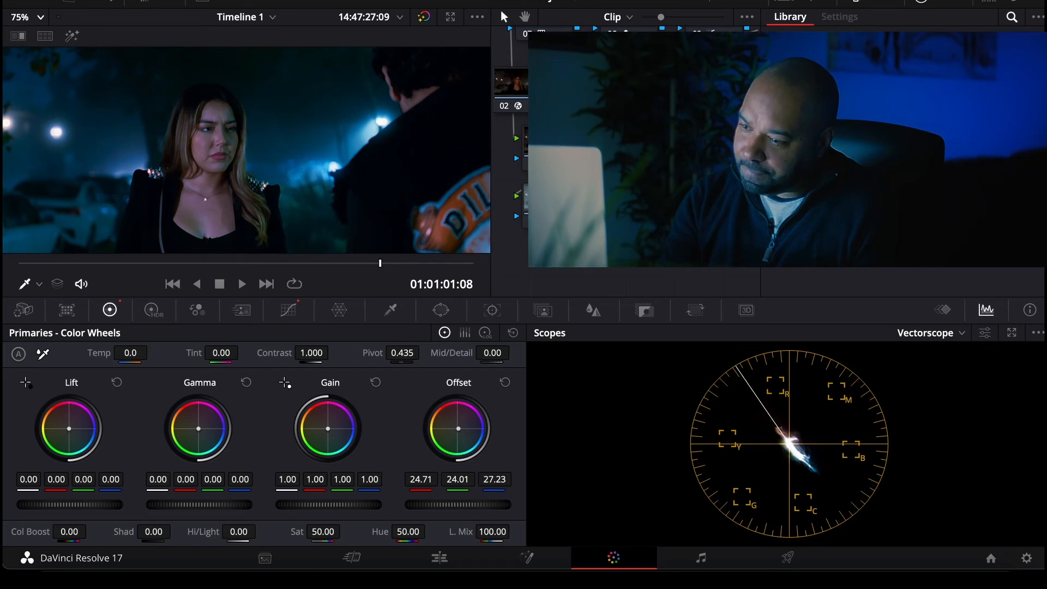
left_click_drag(458, 429, 458, 428)
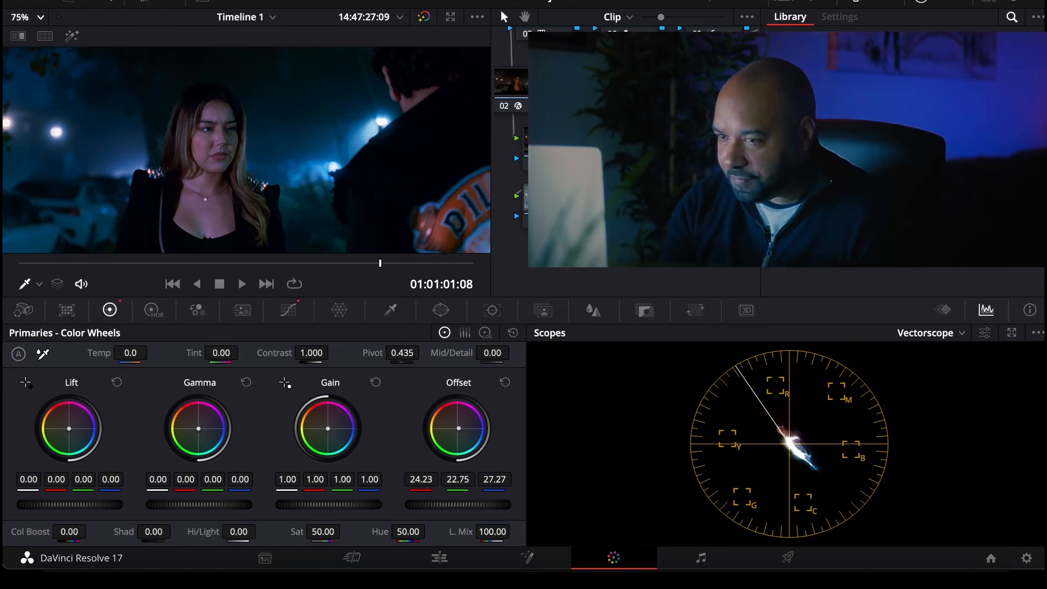
Add a serial node after the curves node and enable a circular power window on it
right_click(645, 217)
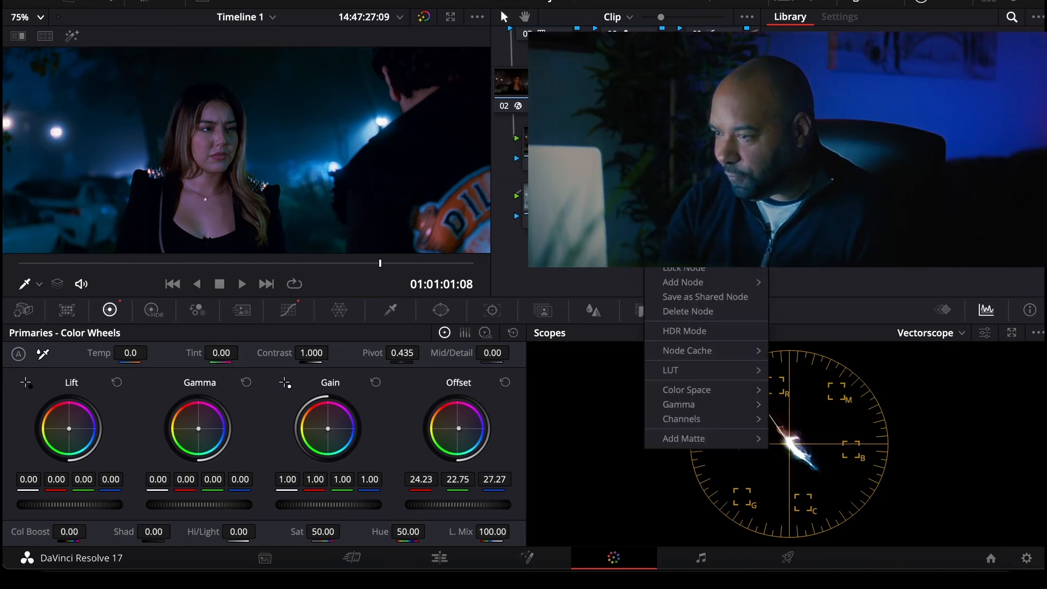
mouse_move(718, 282)
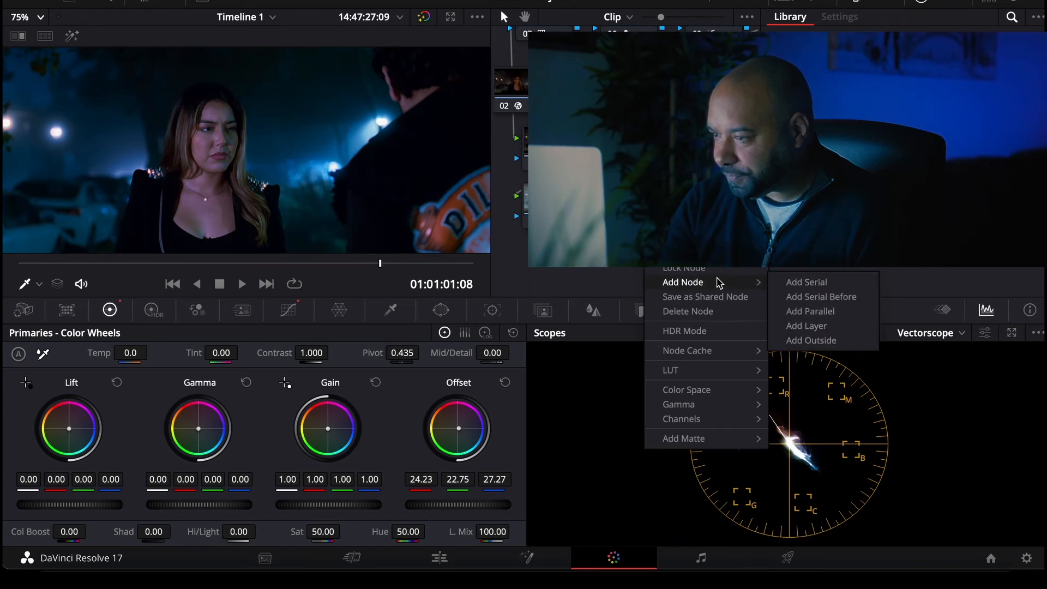
left_click(860, 283)
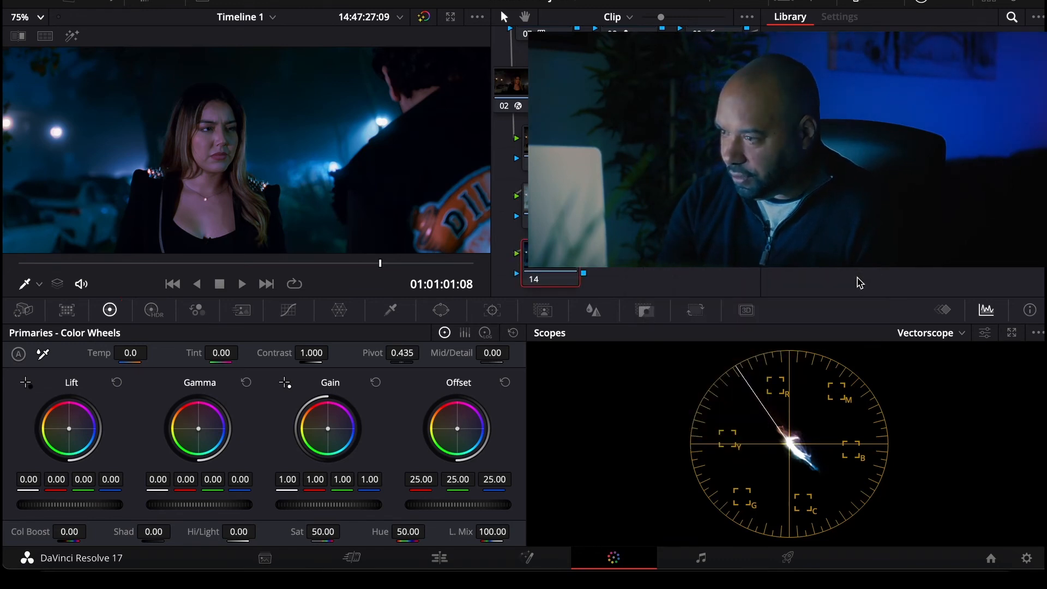
left_click(441, 311)
left_click(30, 434)
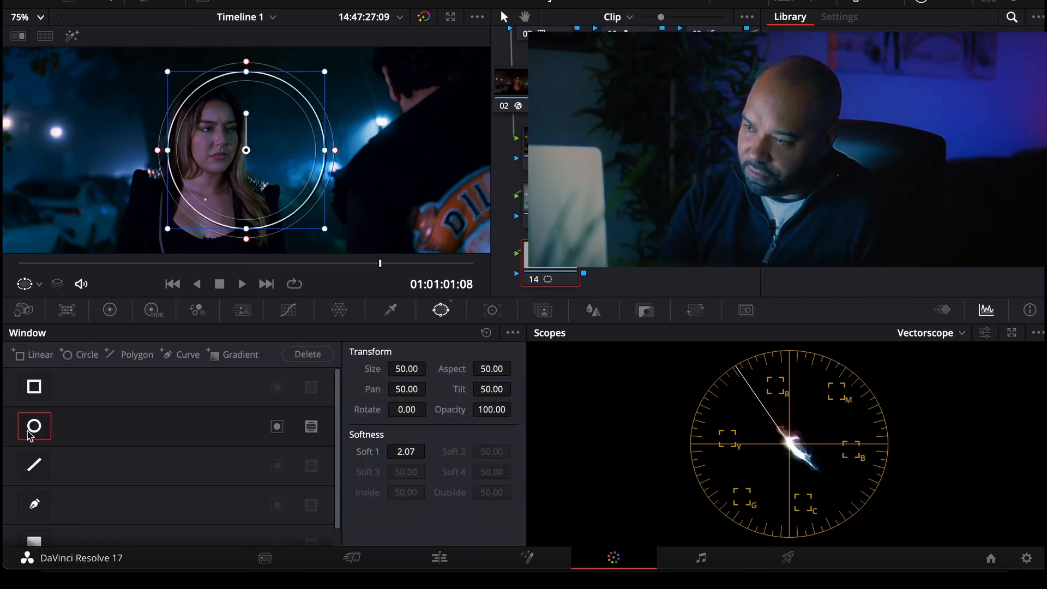
Fit the circular window around the woman with size 52.52, aspect 56.59, pan 47.98 and tilt 49.35, and set Soft 1 to 31.19
left_click_drag(269, 210, 224, 224)
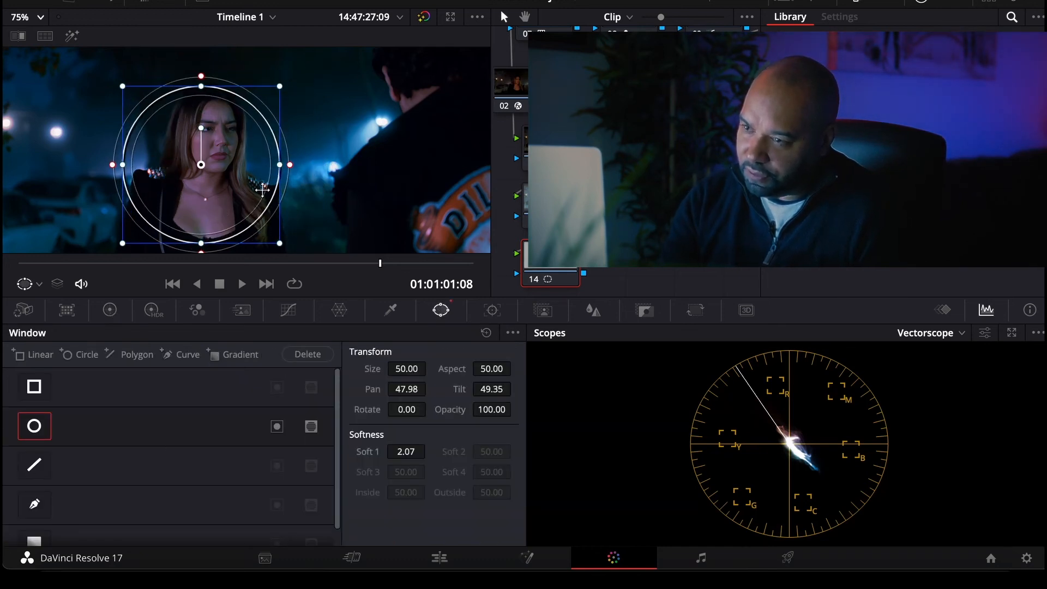
left_click_drag(280, 165, 295, 162)
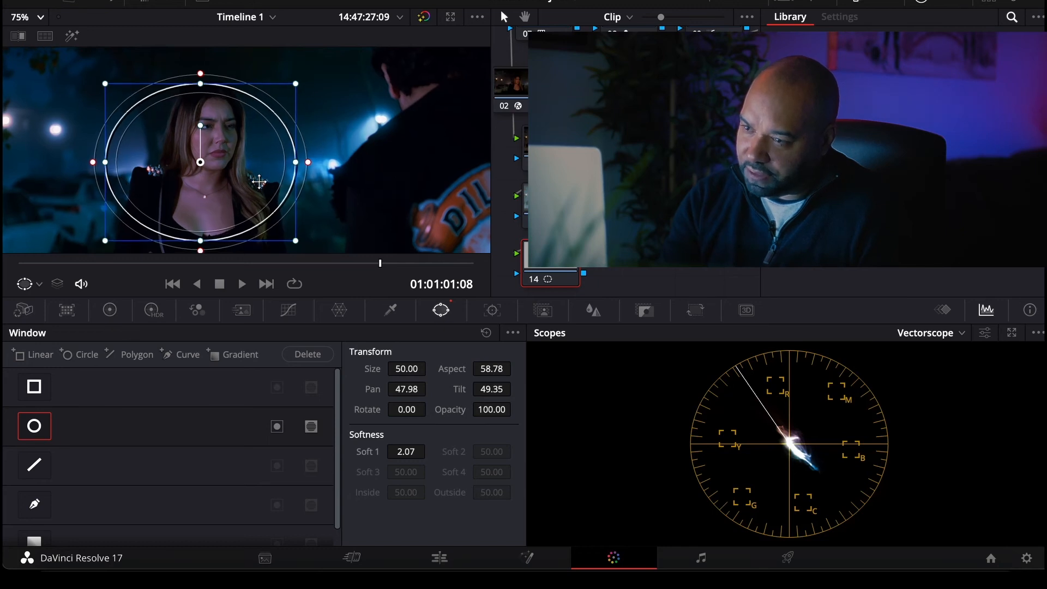
scroll(259, 181, "down", 3)
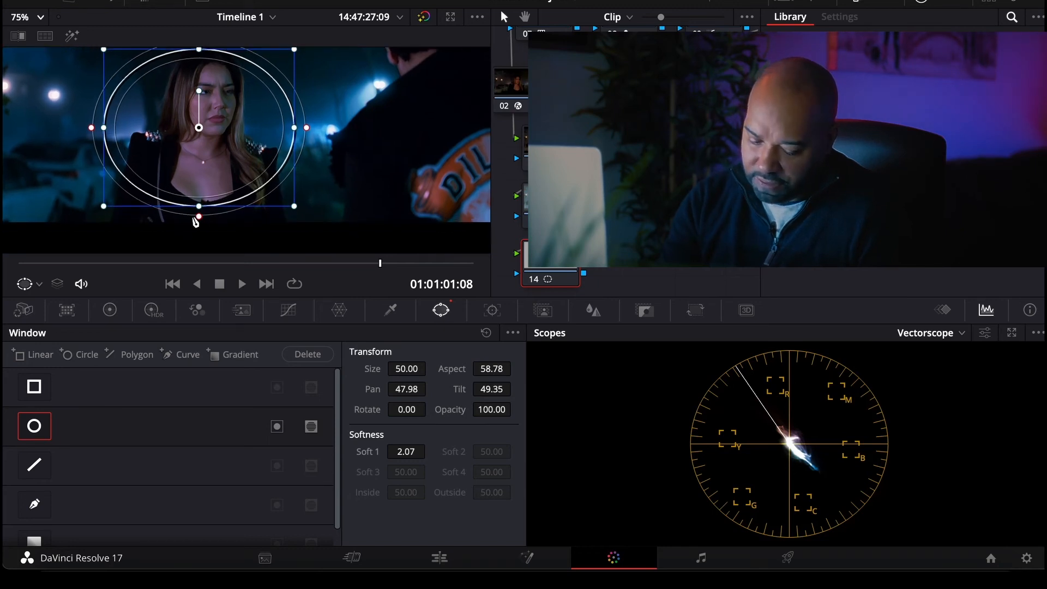
left_click_drag(199, 208, 195, 229)
scroll(218, 207, "up", 2)
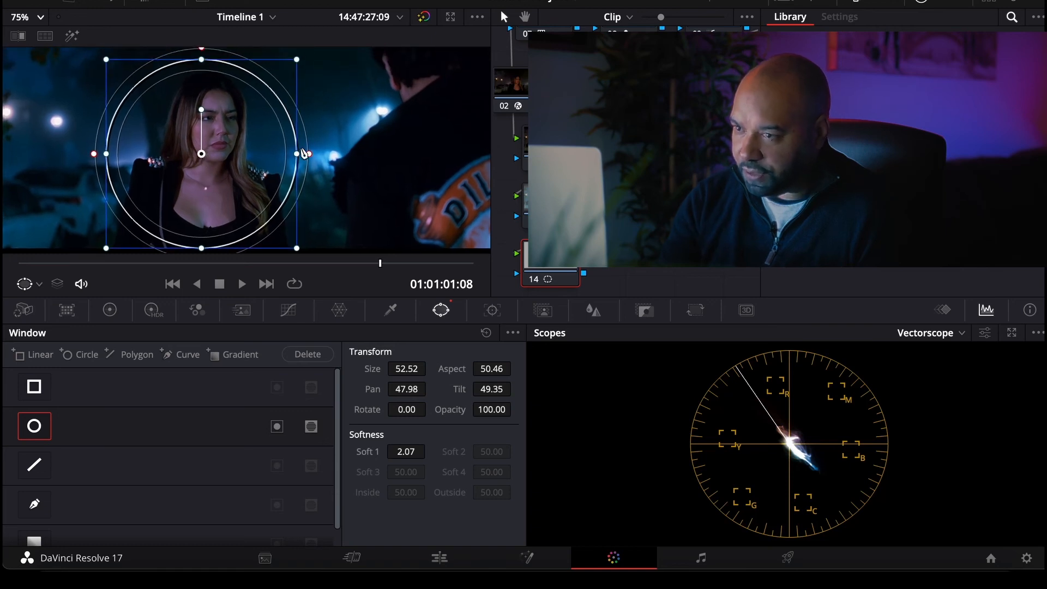
left_click_drag(304, 154, 317, 154)
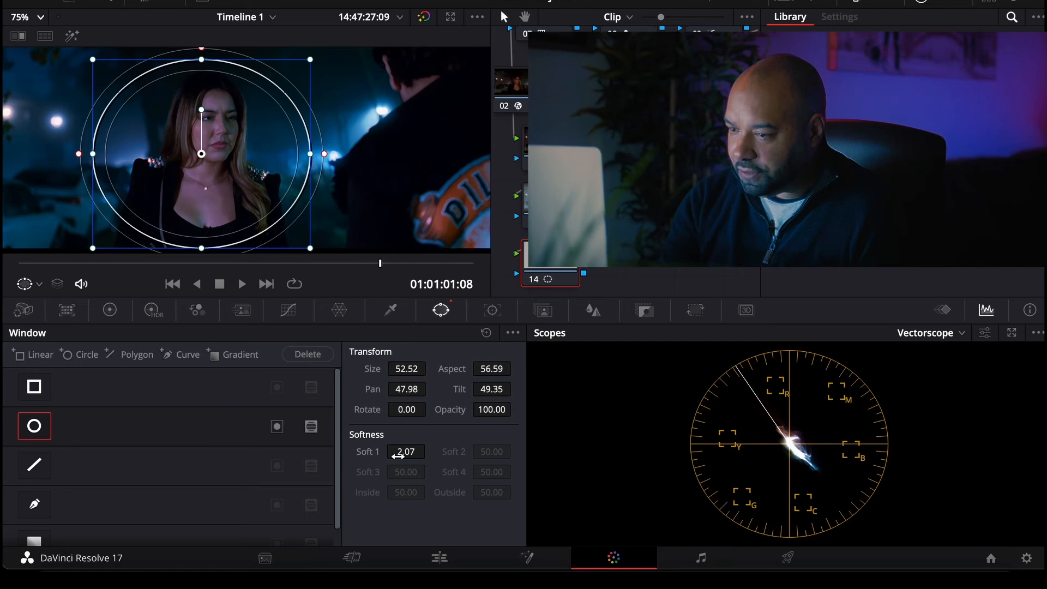
left_click_drag(378, 444, 429, 451)
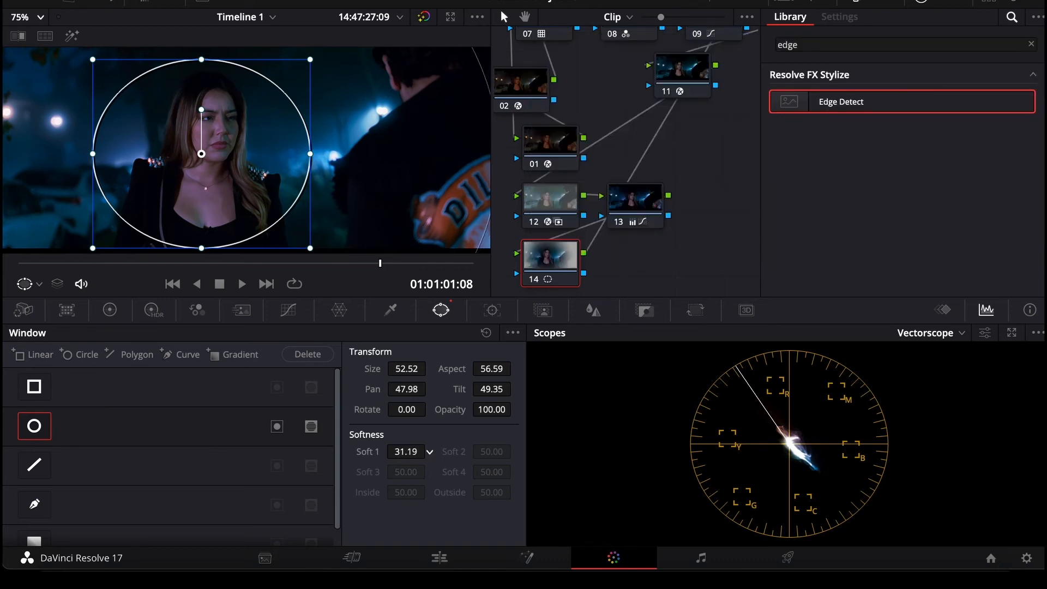
Add an outside node from the circular-window node to grade the area around the woman
right_click(558, 263)
mouse_move(613, 332)
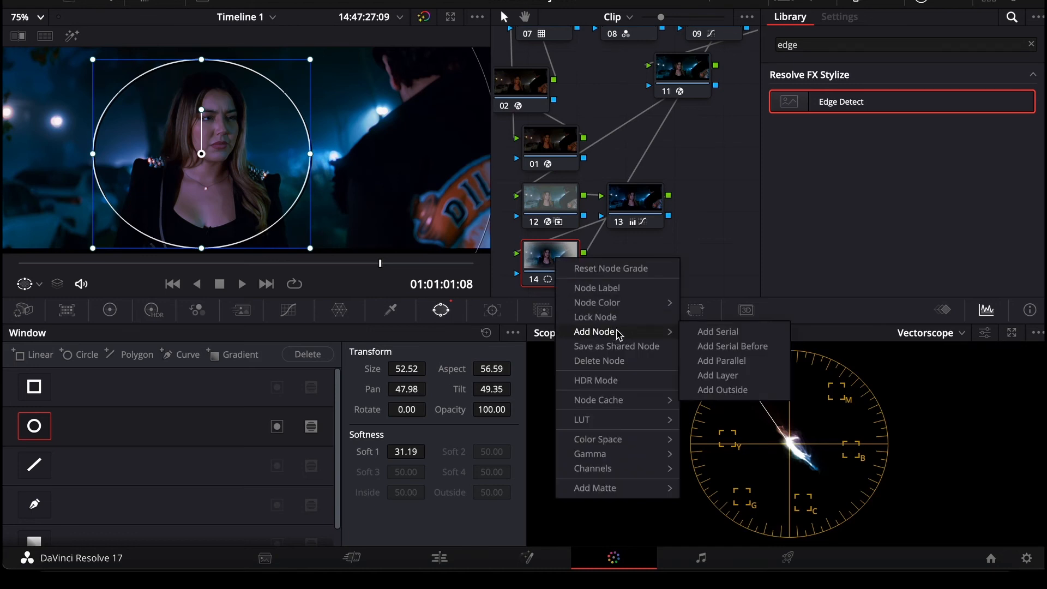
left_click(723, 391)
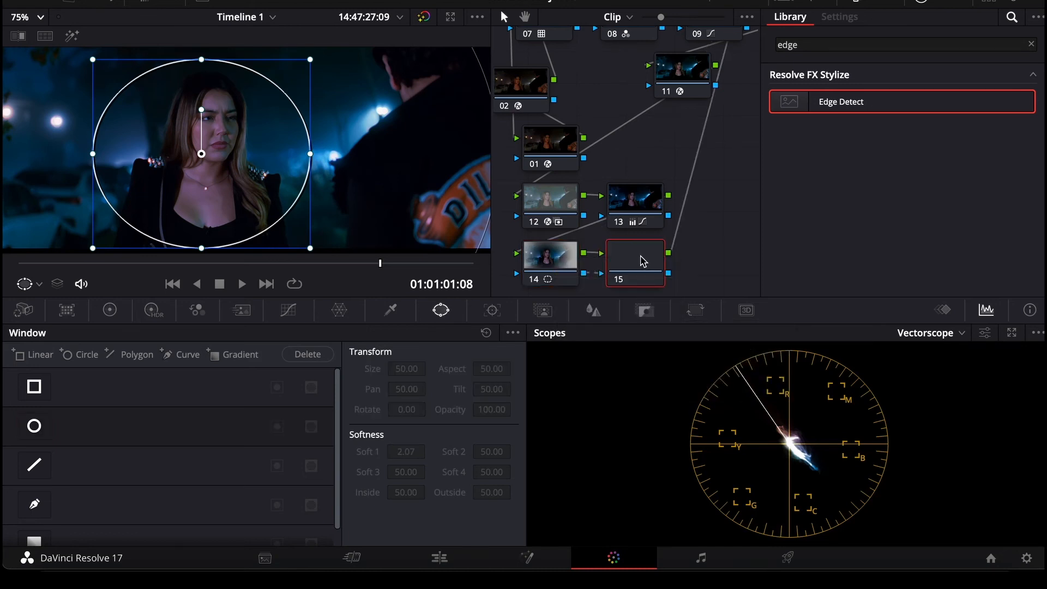
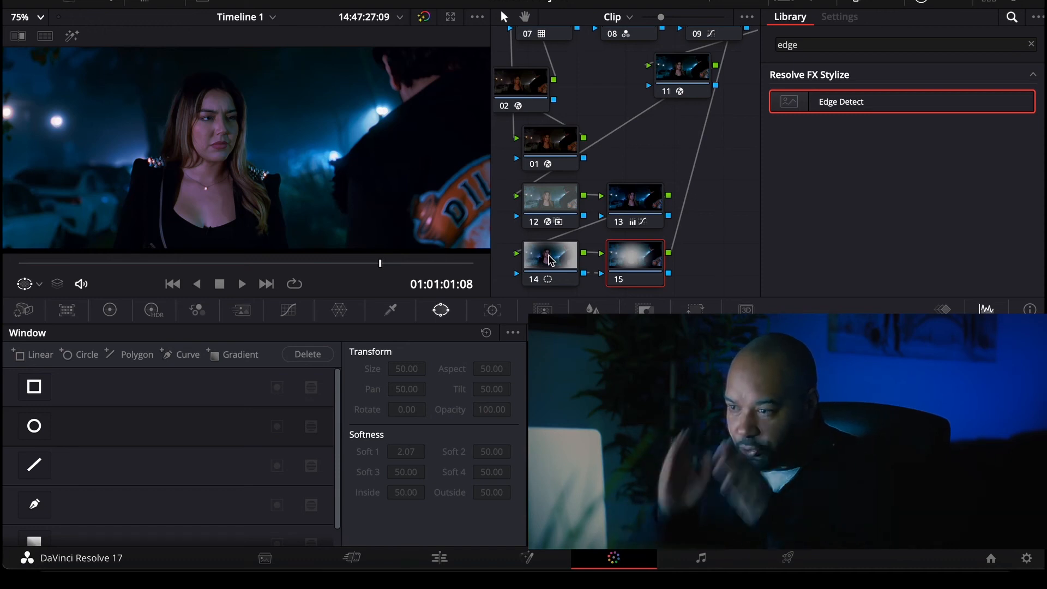
On the outside node, pull the luma curve's midtones slightly down and raise the linked blur radius to 0.55
left_click(288, 310)
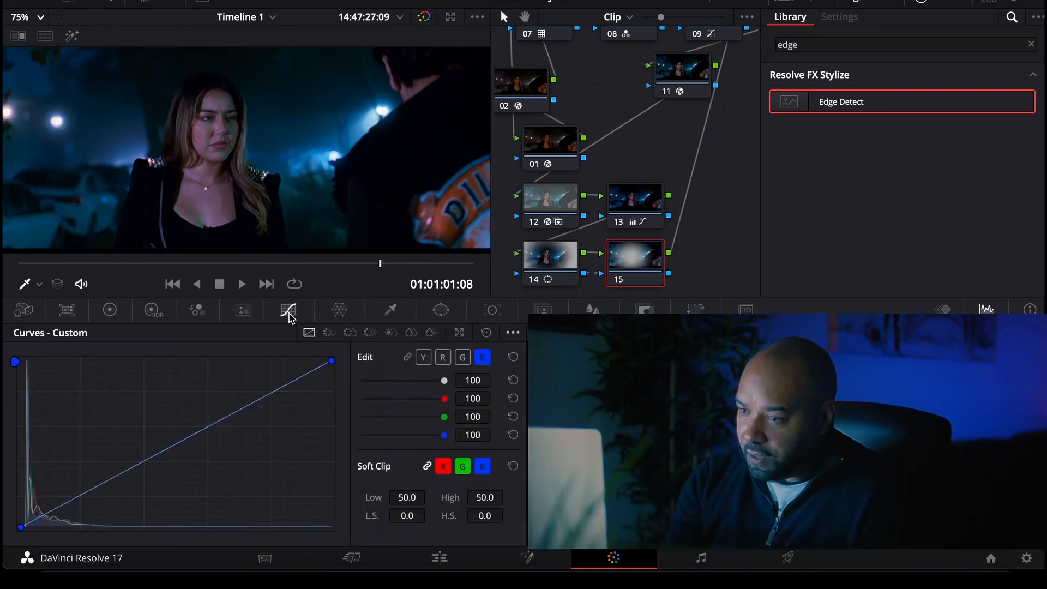
left_click(423, 358)
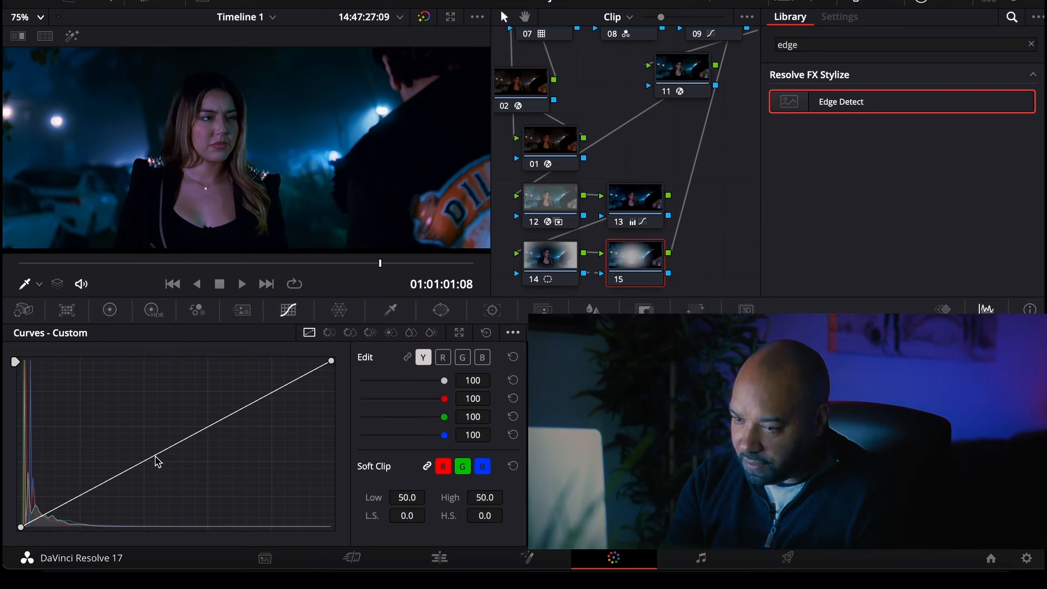
left_click(155, 457)
left_click_drag(154, 457, 162, 457)
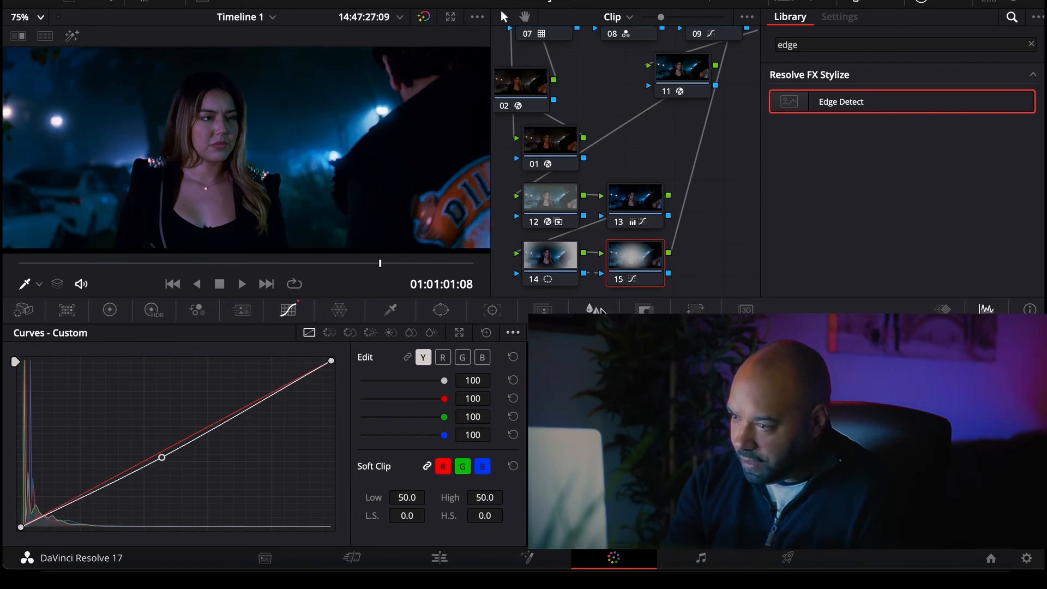
left_click(600, 309)
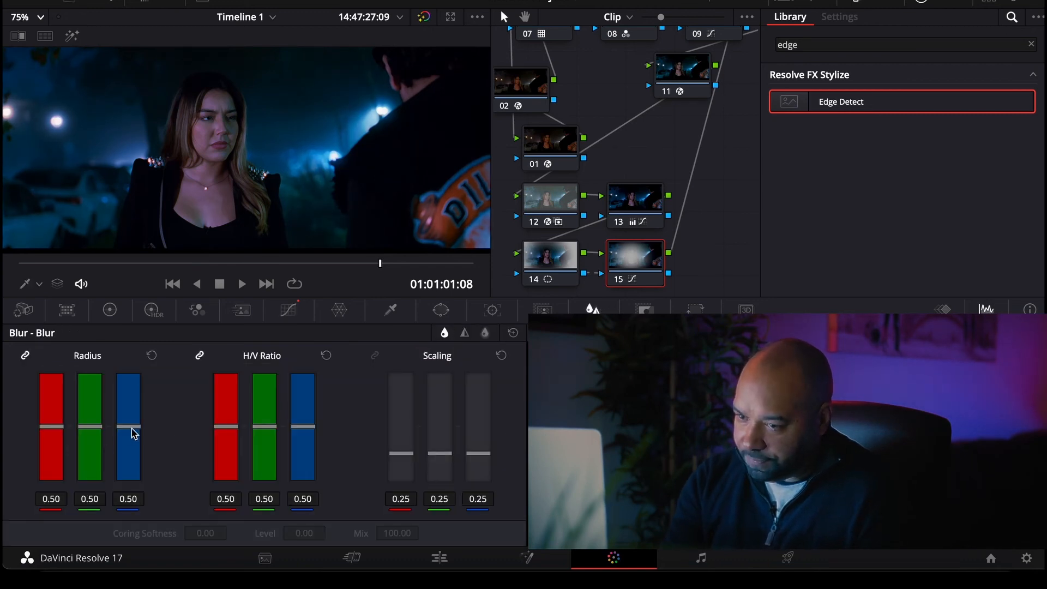
left_click_drag(131, 431, 131, 426)
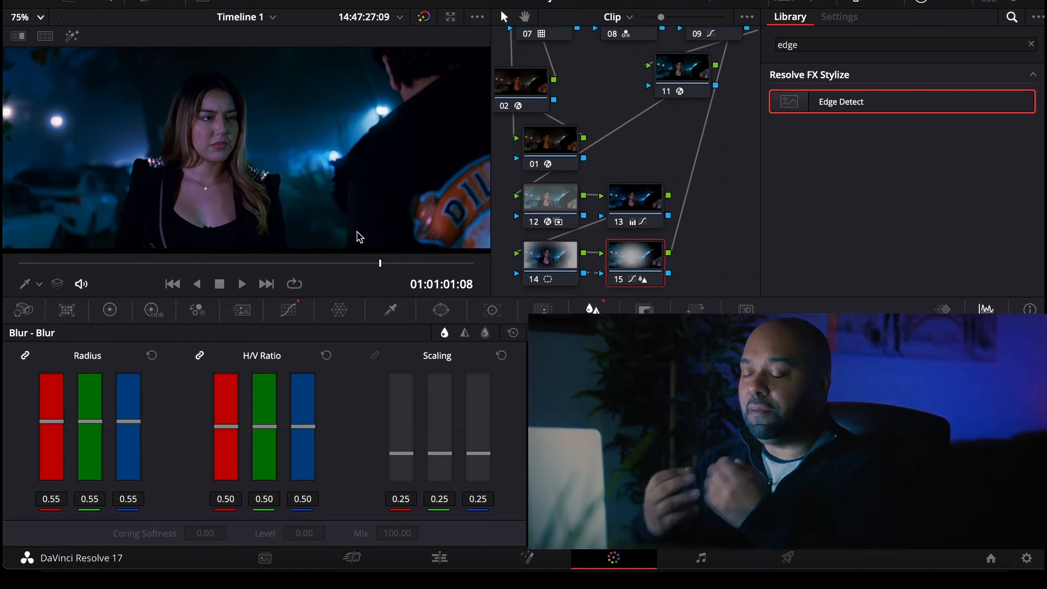
In the outside node's primaries, set Saturation to 40 and Hi/Light to -30
left_click(110, 310)
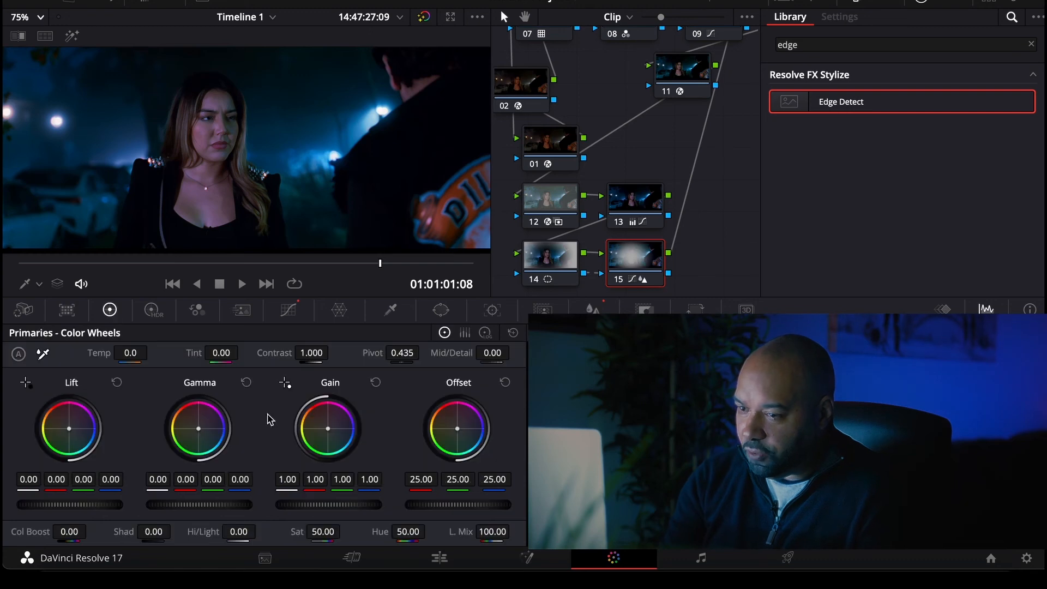
double_click(325, 529)
type("40")
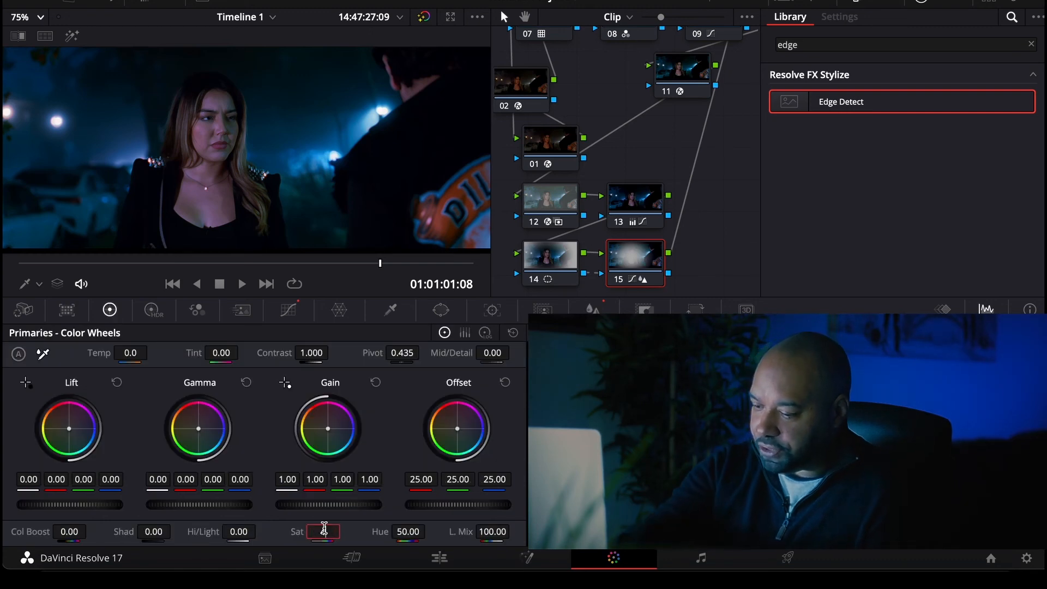
key("Return")
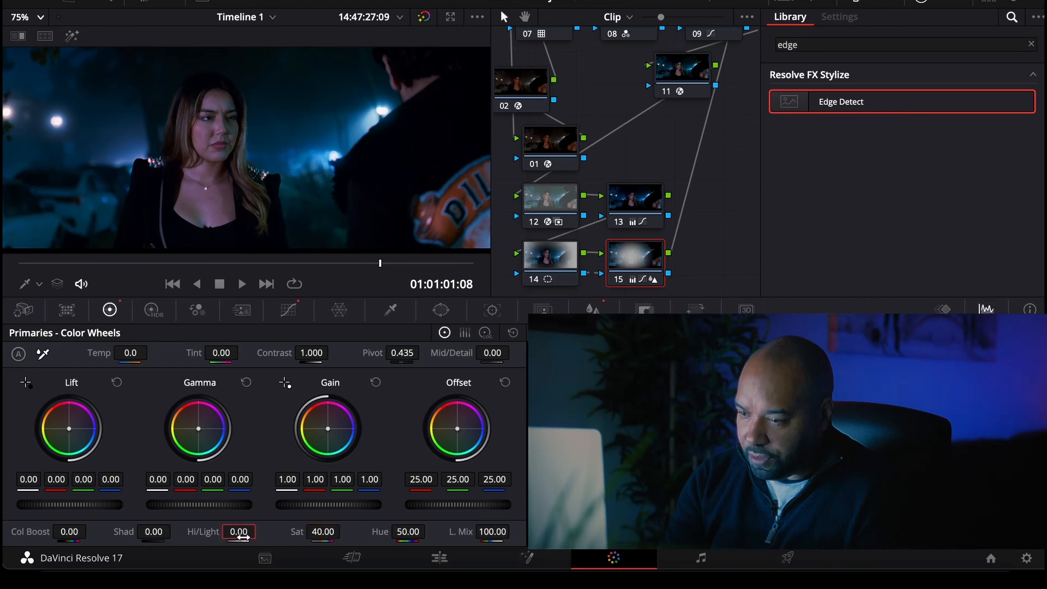
double_click(240, 533)
type("-3")
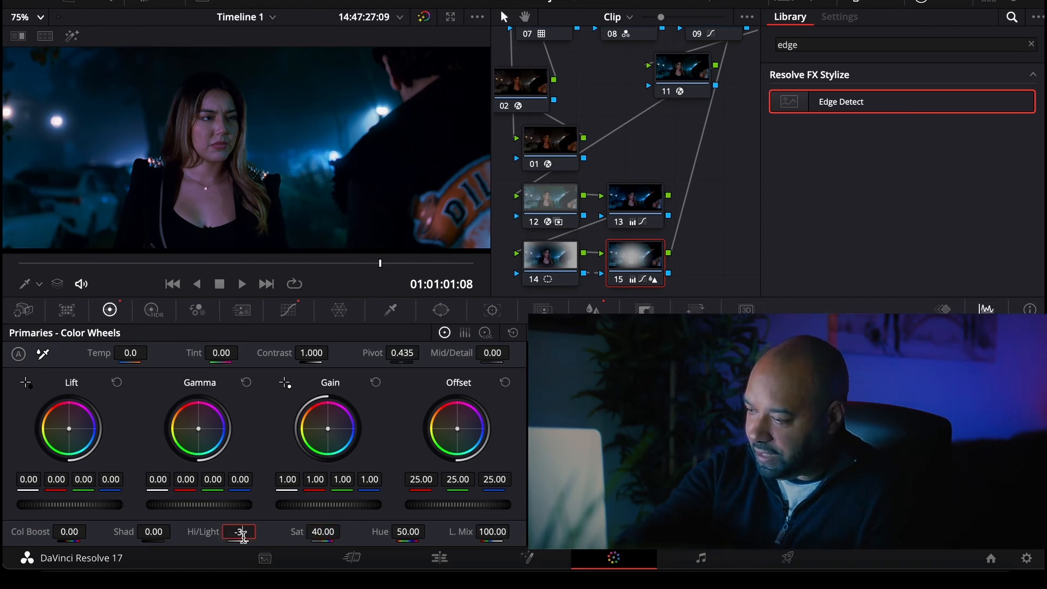
type("0")
key("Return")
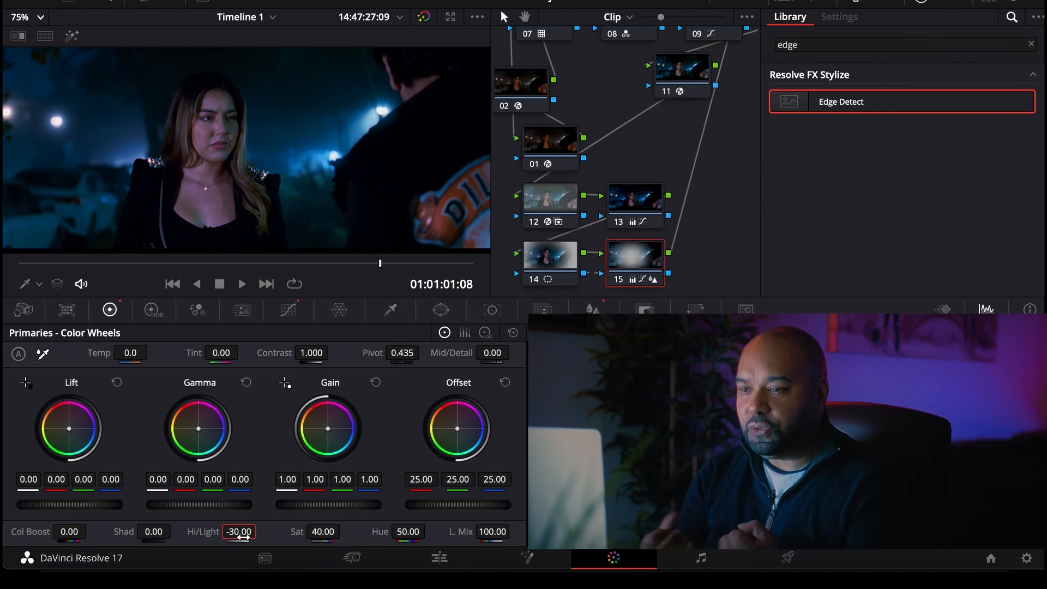
On the circular-window node, lift the luma curve's upper range with a spline handle and lower the linked blur radius to 0.47
left_click(559, 258)
left_click(288, 310)
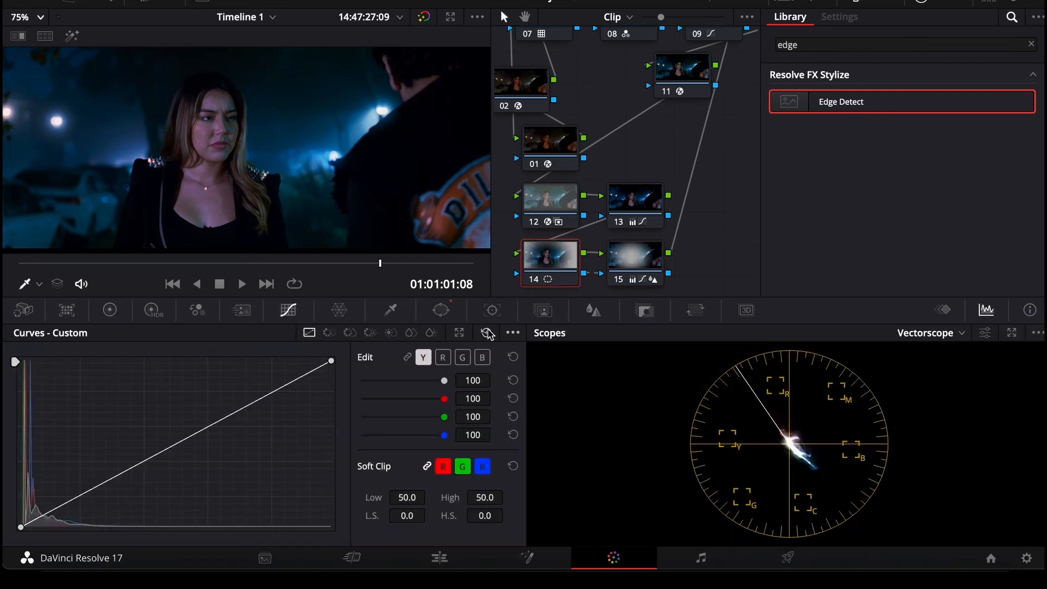
left_click(512, 333)
left_click(534, 427)
left_click_drag(125, 471, 138, 473)
left_click(332, 360)
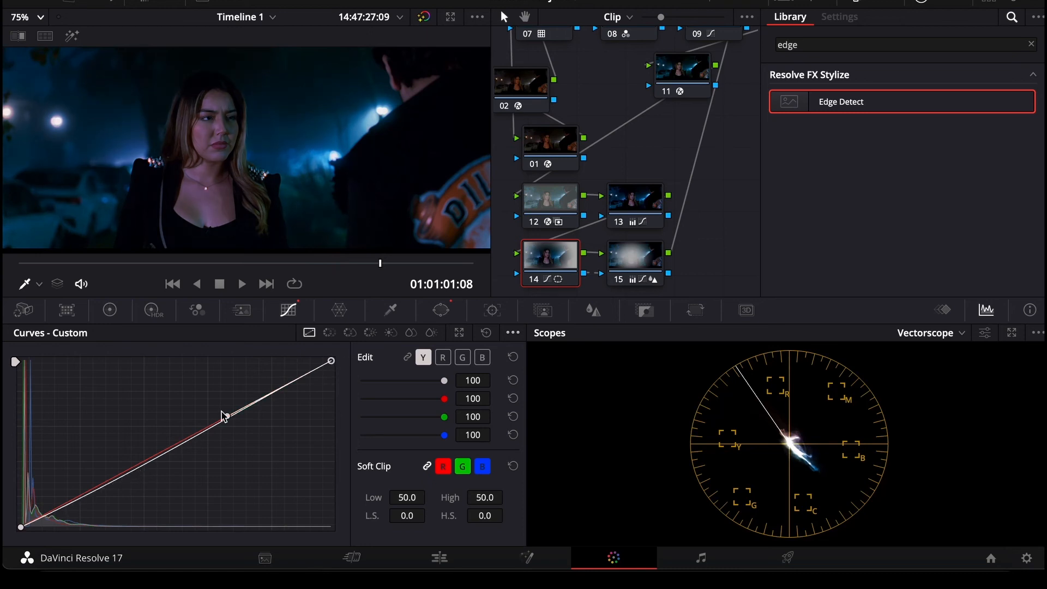
left_click_drag(228, 419, 212, 404)
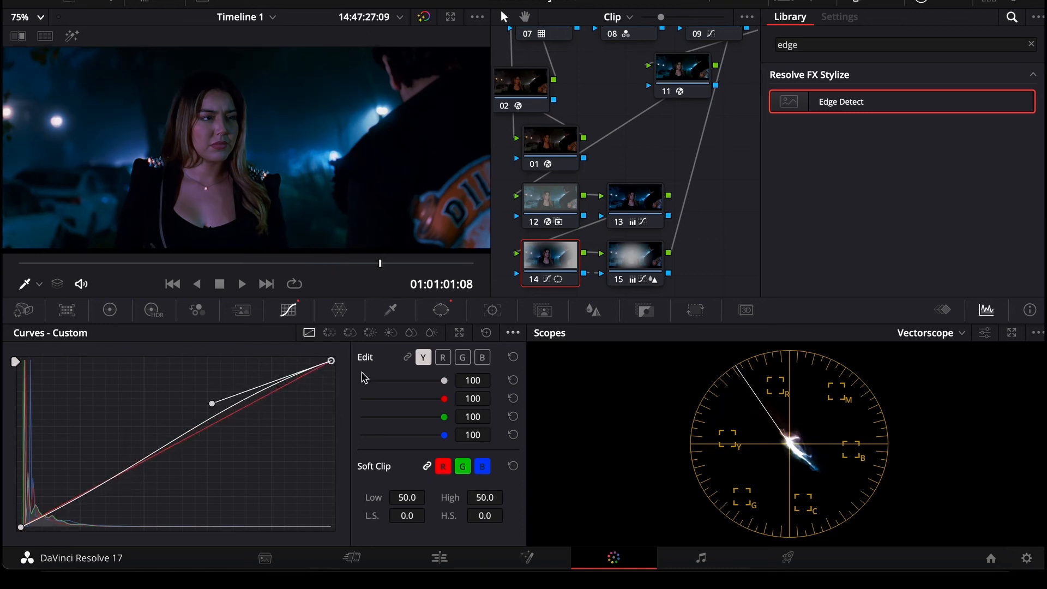
left_click(594, 311)
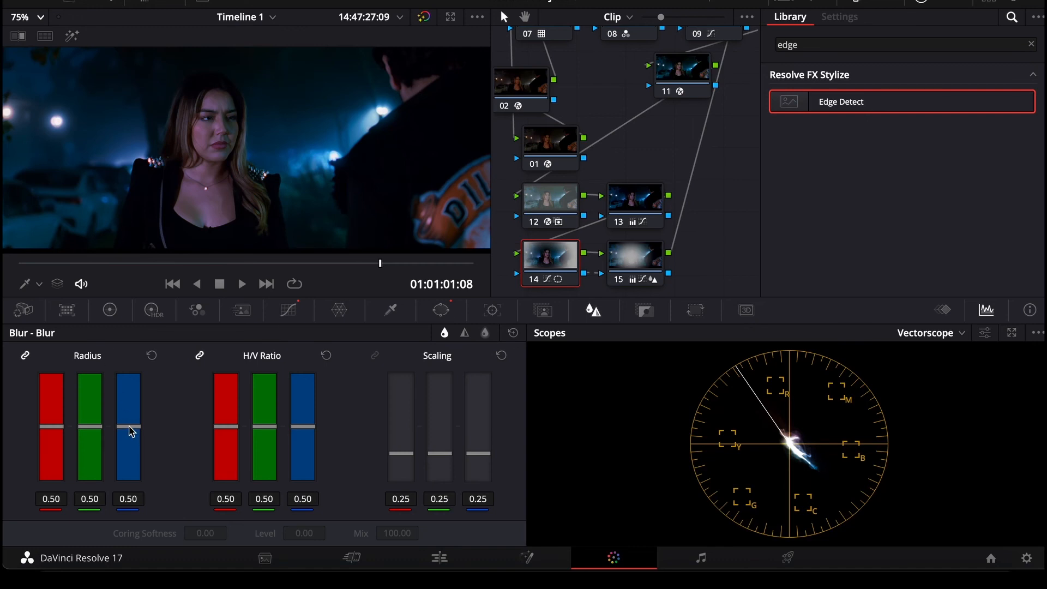
left_click_drag(131, 431, 132, 435)
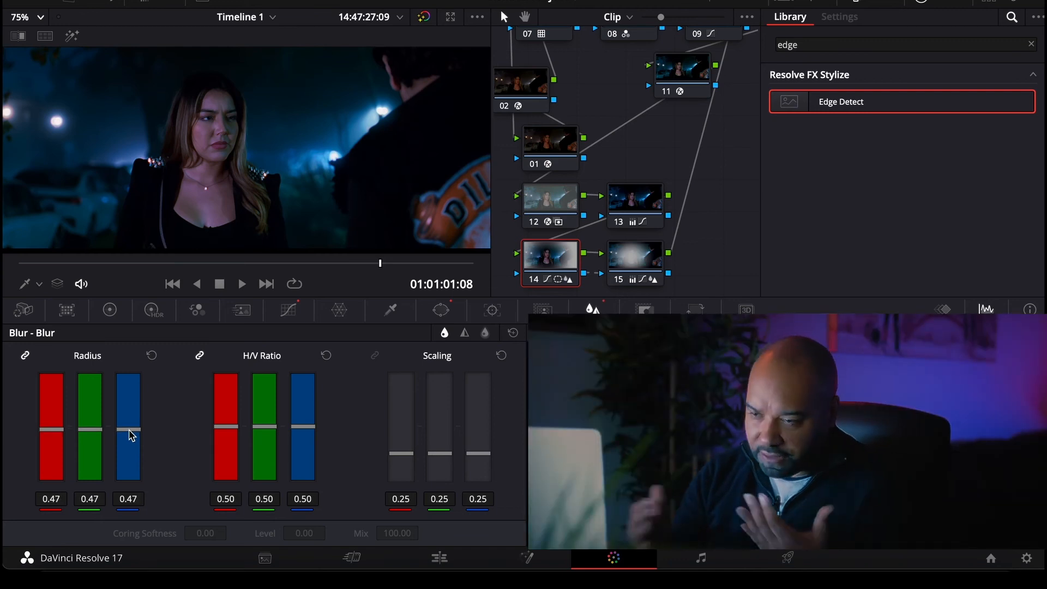
Try Shadows at 30 in the circular-window node's primaries, and settle on 20
left_click(111, 310)
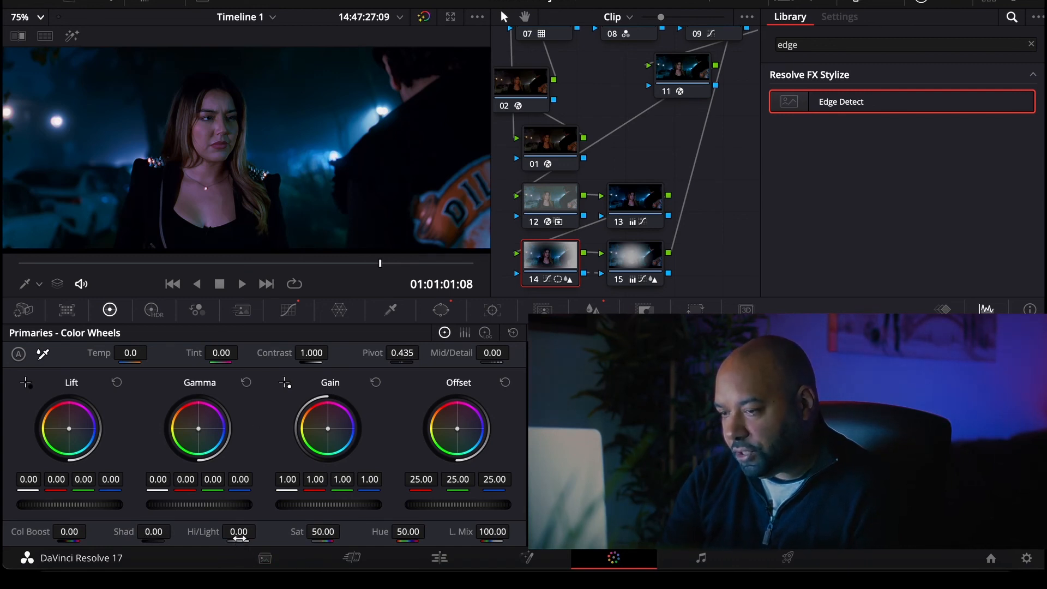
left_click(155, 532)
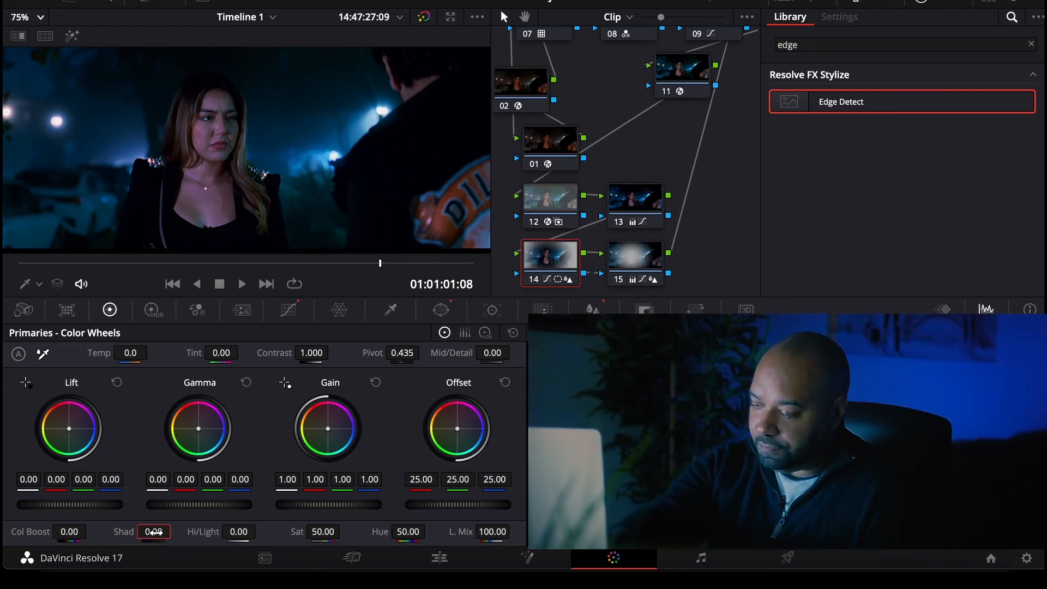
type("30")
key("Return")
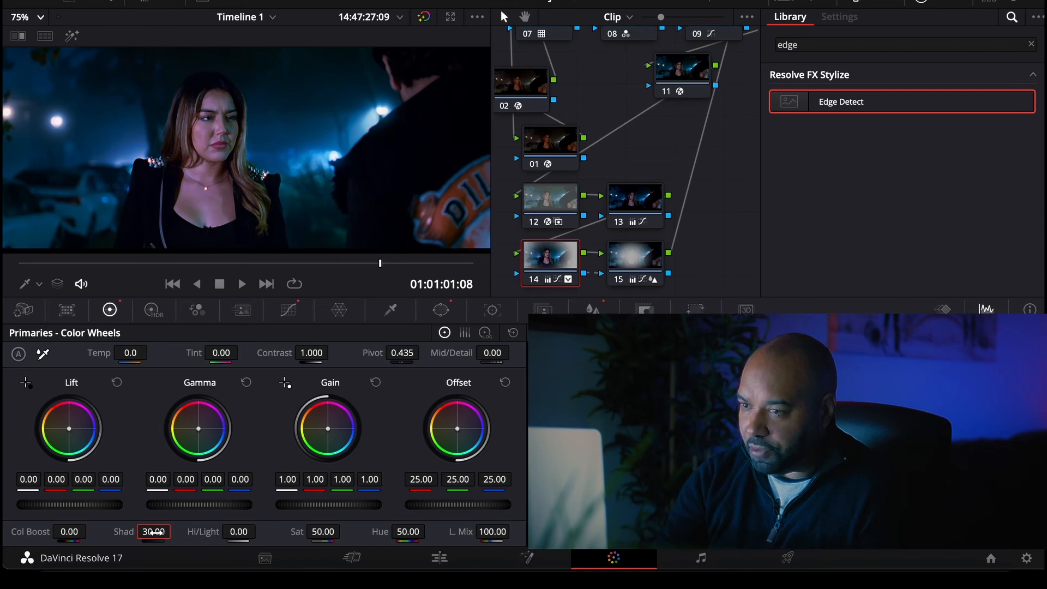
double_click(156, 533)
type("20")
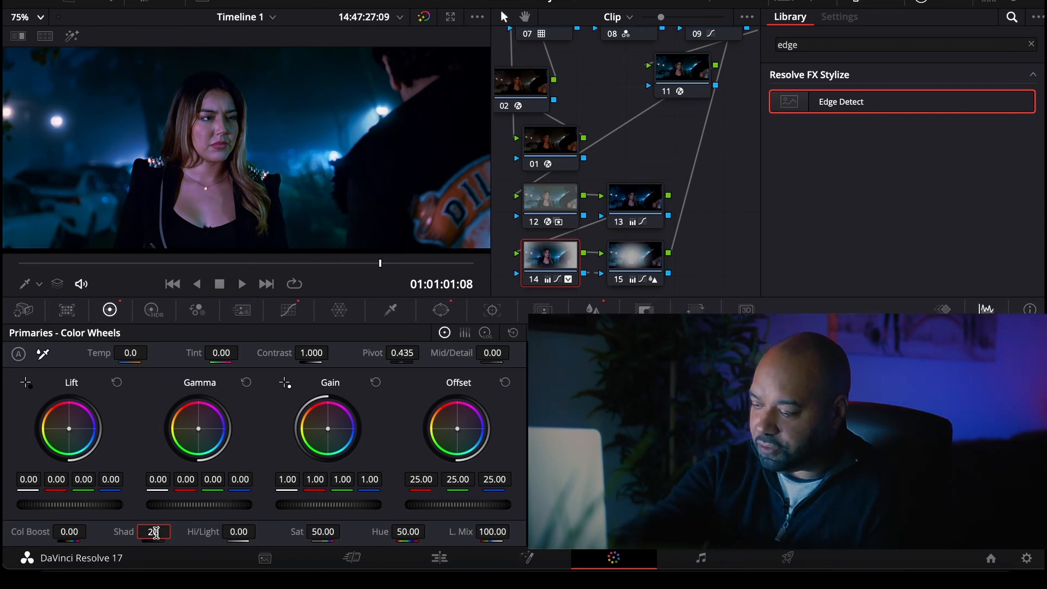
key("Return")
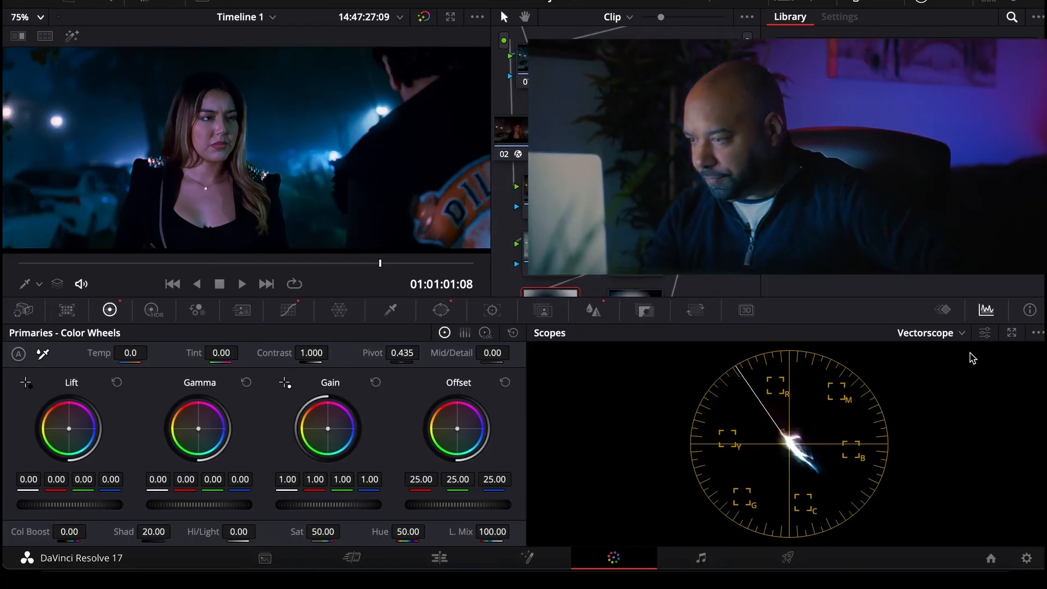
Switch the scope to Waveform and add a serial node after the outside node
left_click(953, 334)
left_click(948, 372)
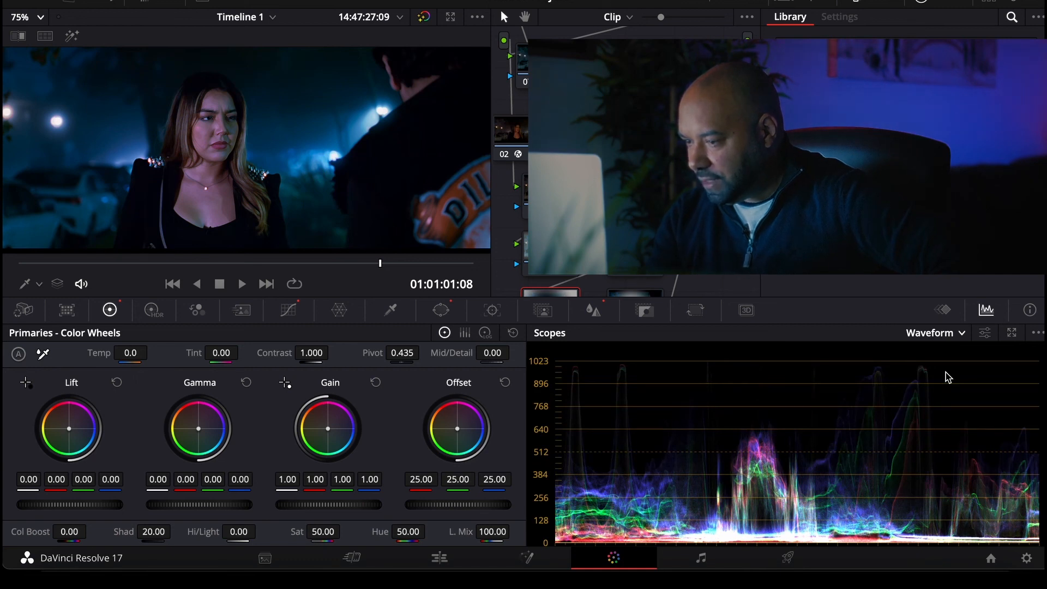
scroll(692, 229, "down", 5)
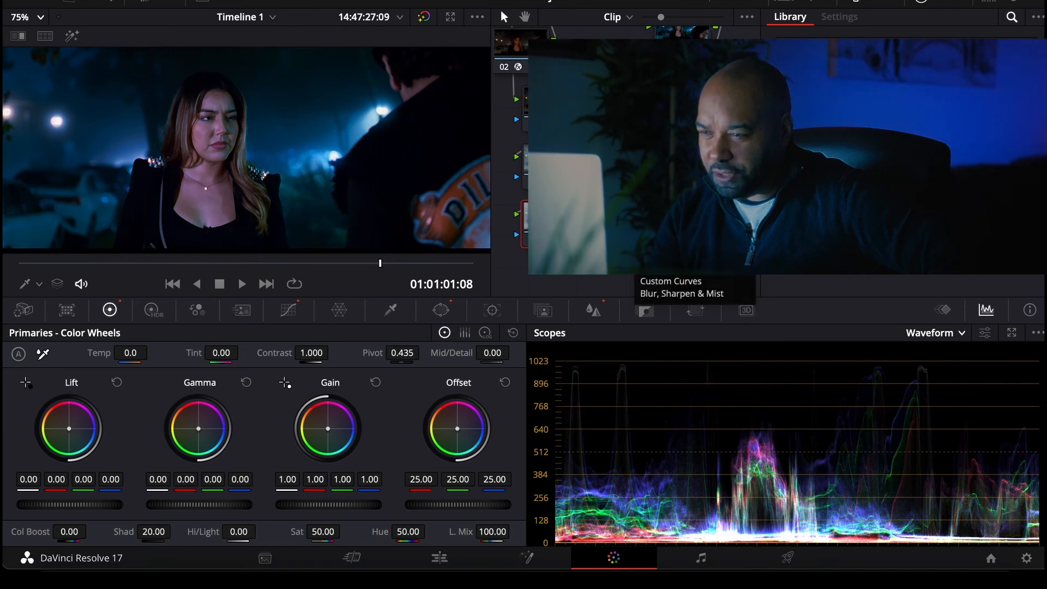
right_click(638, 270)
mouse_move(743, 300)
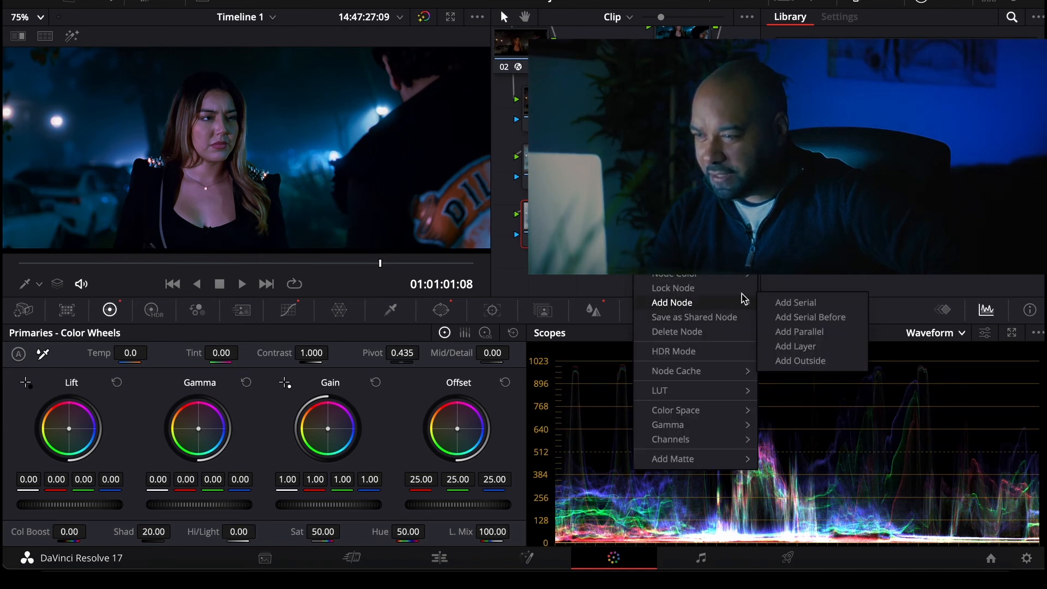
left_click(792, 302)
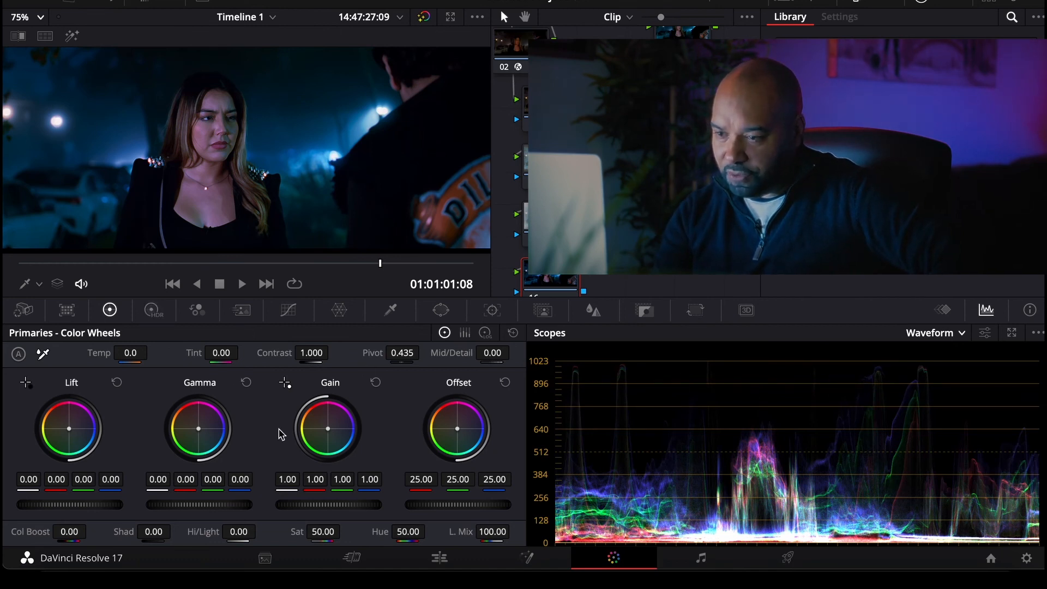
On the new serial node, bring the master Gain down to 0.78 and raise the master Gamma to 0.04
left_click_drag(340, 505, 308, 505)
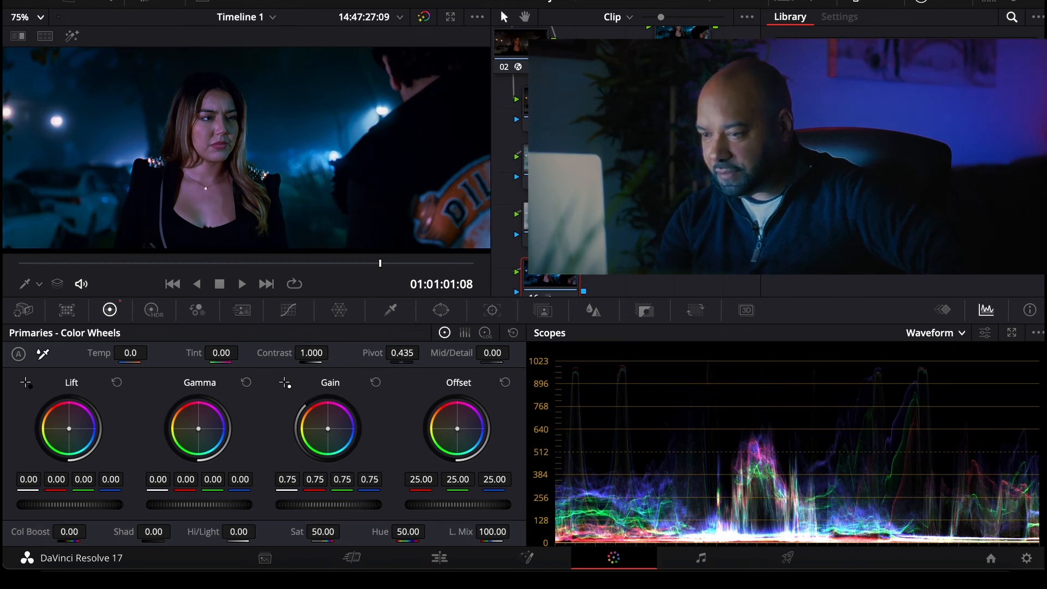
key("ctrl+d")
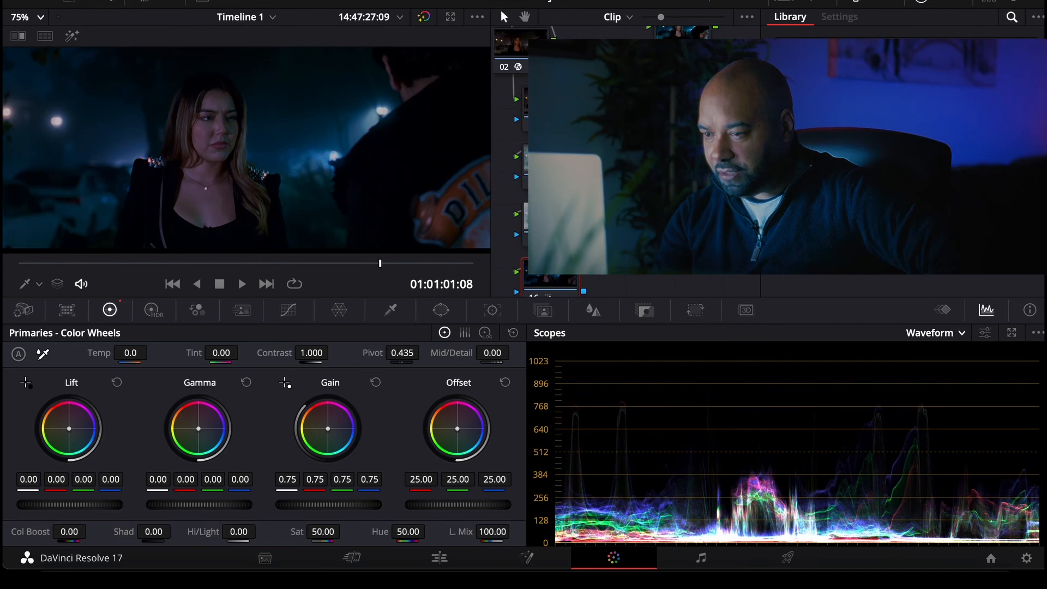
left_click_drag(308, 505, 314, 505)
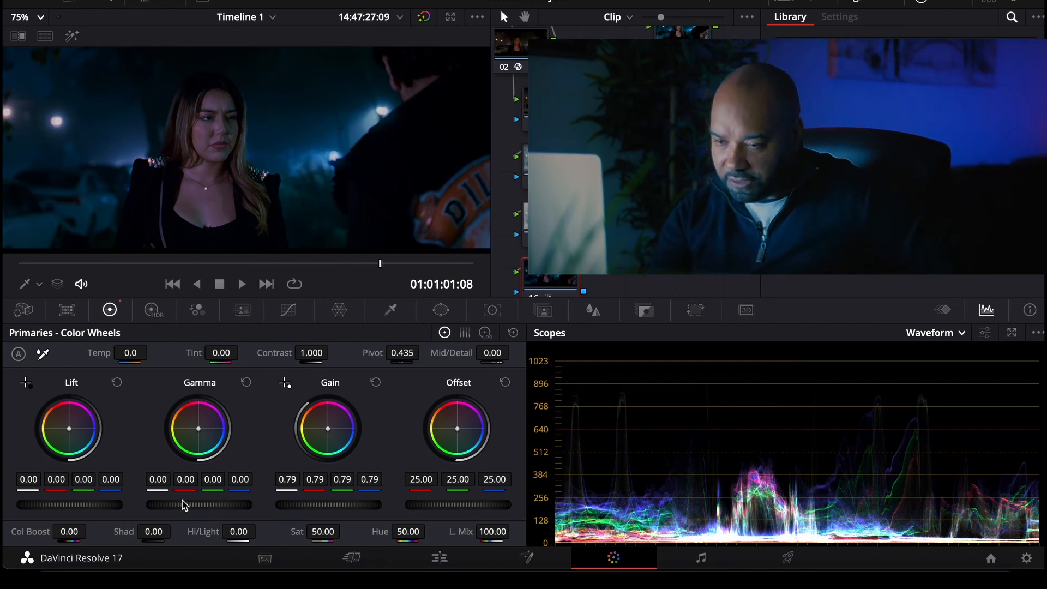
mouse_move(185, 505)
left_mouse_down()
mouse_move(201, 505)
mouse_move(167, 505)
left_mouse_up()
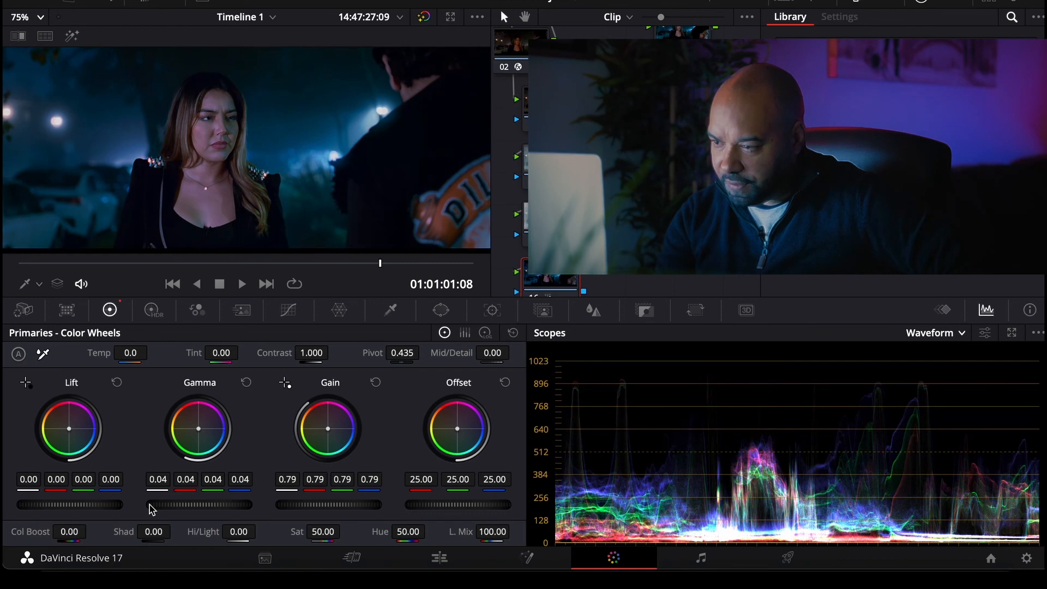
left_click_drag(292, 507, 285, 507)
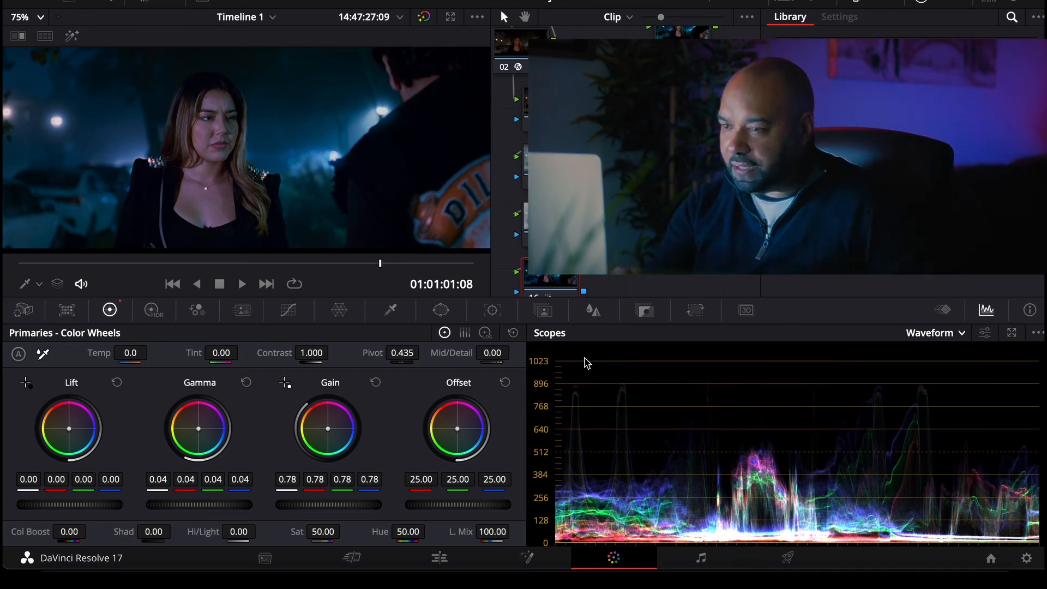
Set the low soft clip softness to 40 in the new node's custom curves
scroll(605, 245, "down", 1)
scroll(529, 262, "down", 1)
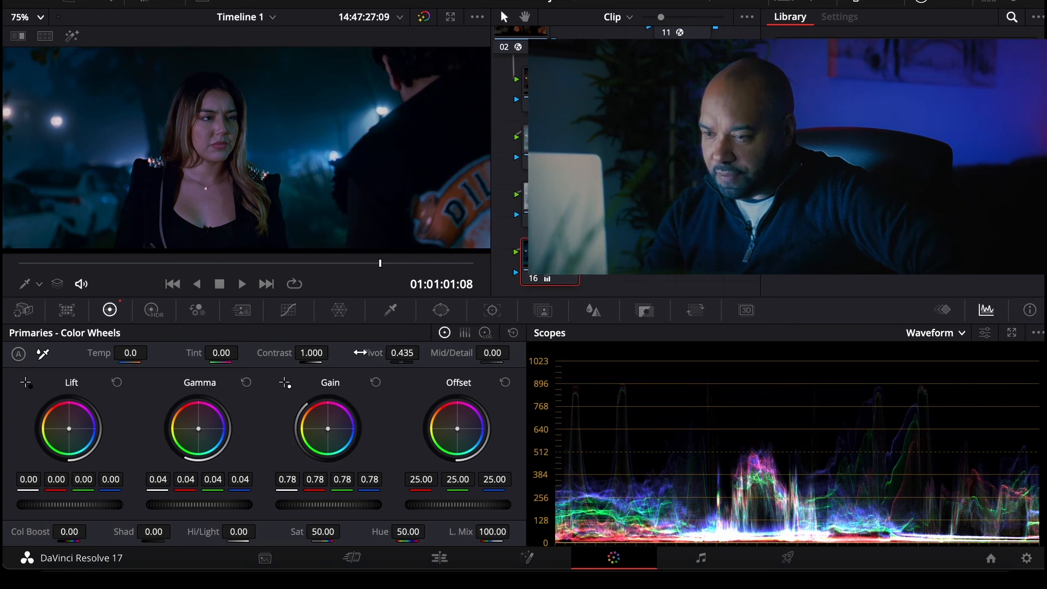
left_click(289, 309)
double_click(407, 515)
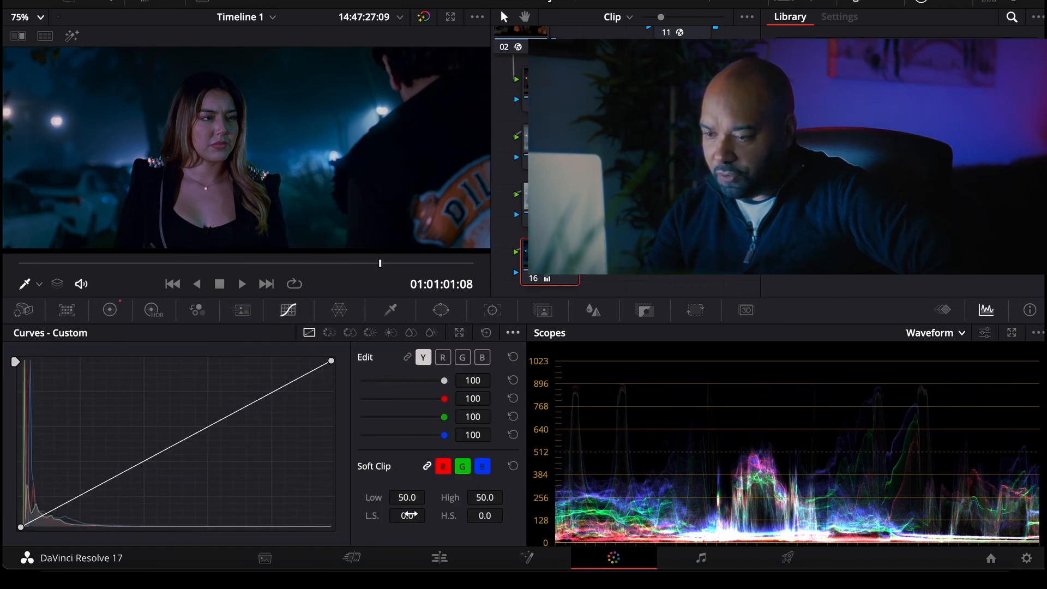
type("40")
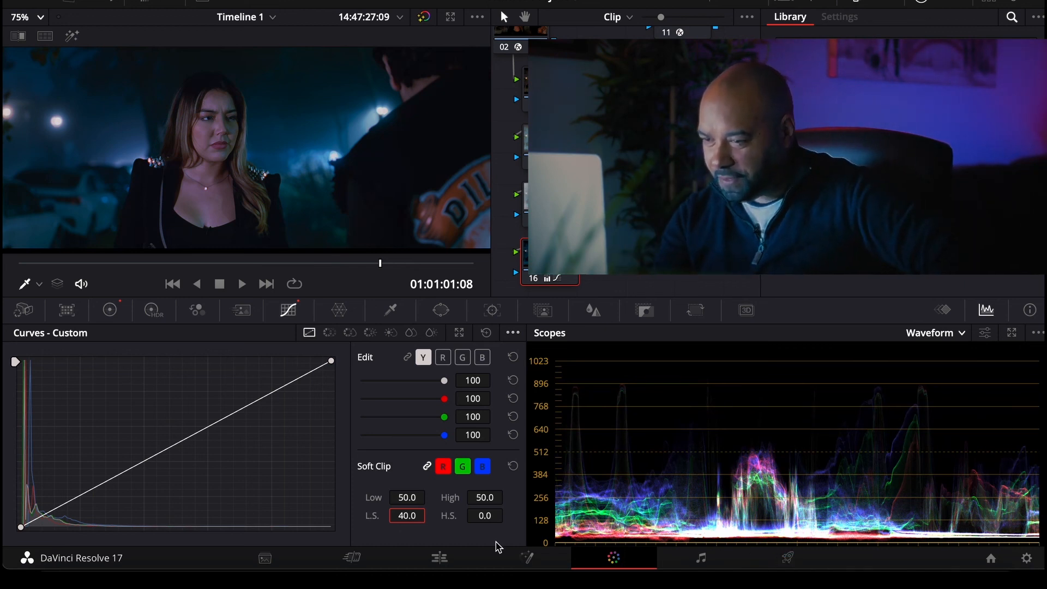
Set the high soft clip softness to 50 in the current node's custom curves
left_click(485, 516)
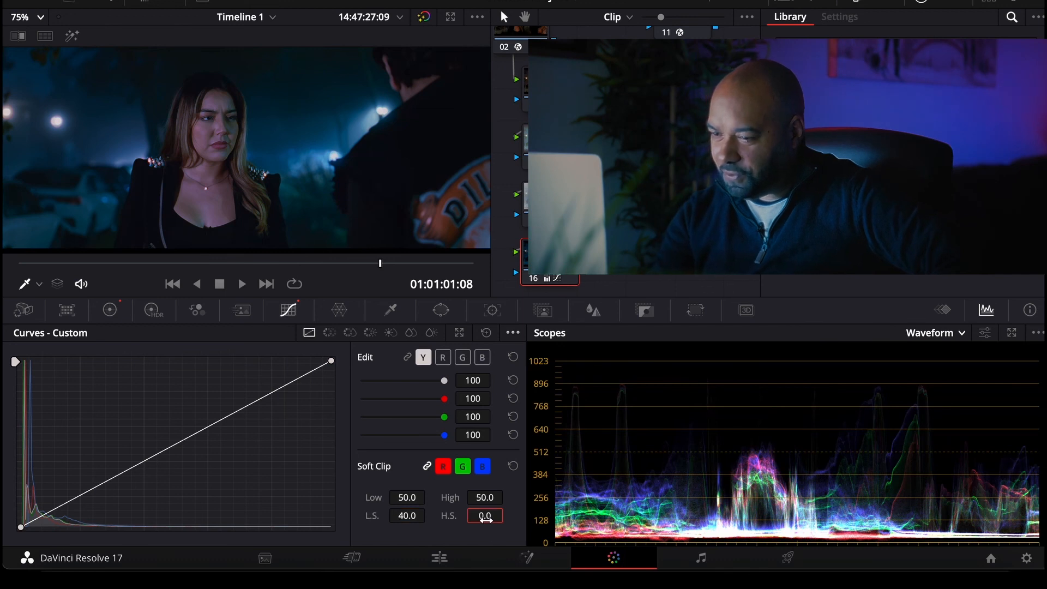
type("50")
key("Return")
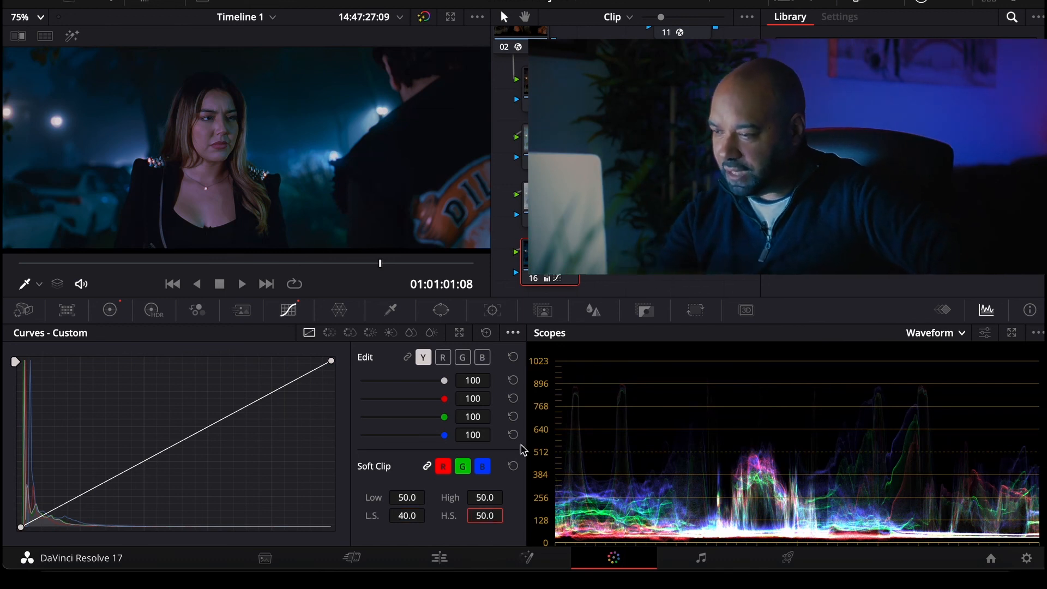
In the Sat Vs Sat curve, drop the high-saturation end to 0.00 and add points at input 0.33, output 0.13 and input 0.16, output 0.99
left_click(411, 333)
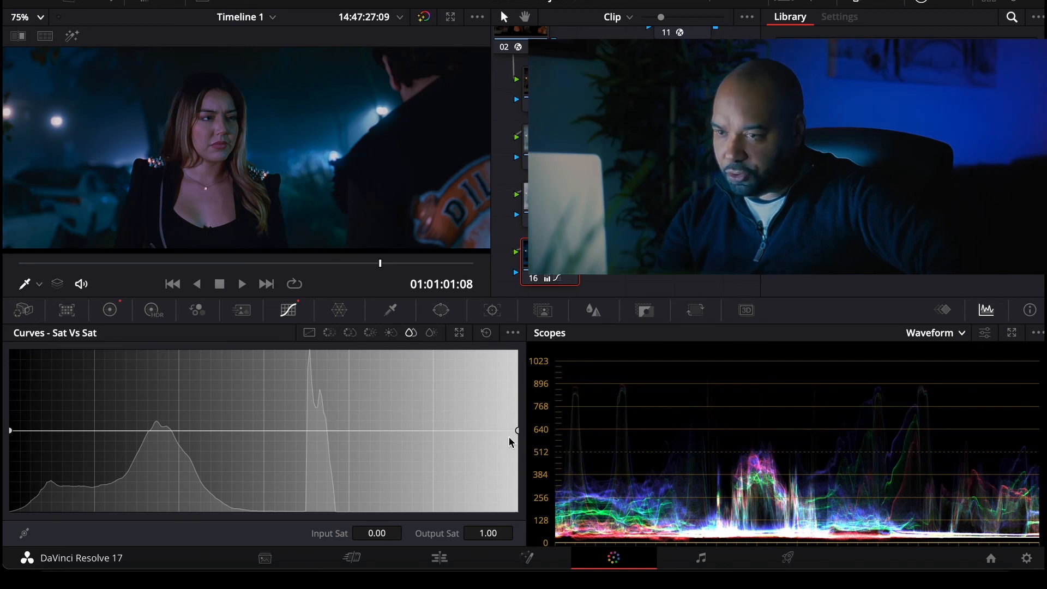
left_click_drag(518, 435, 517, 511)
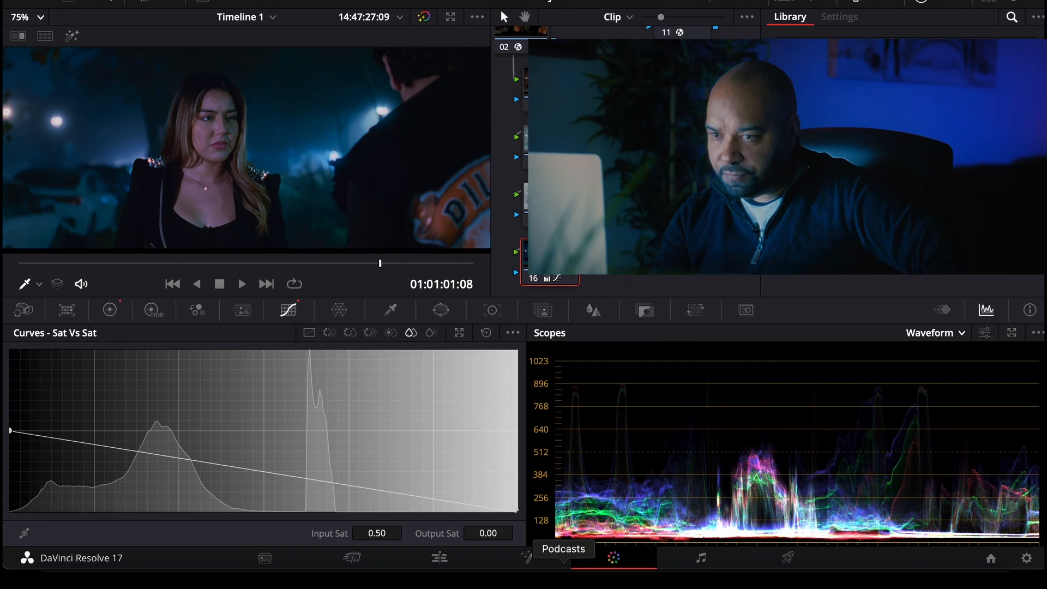
left_click(337, 486)
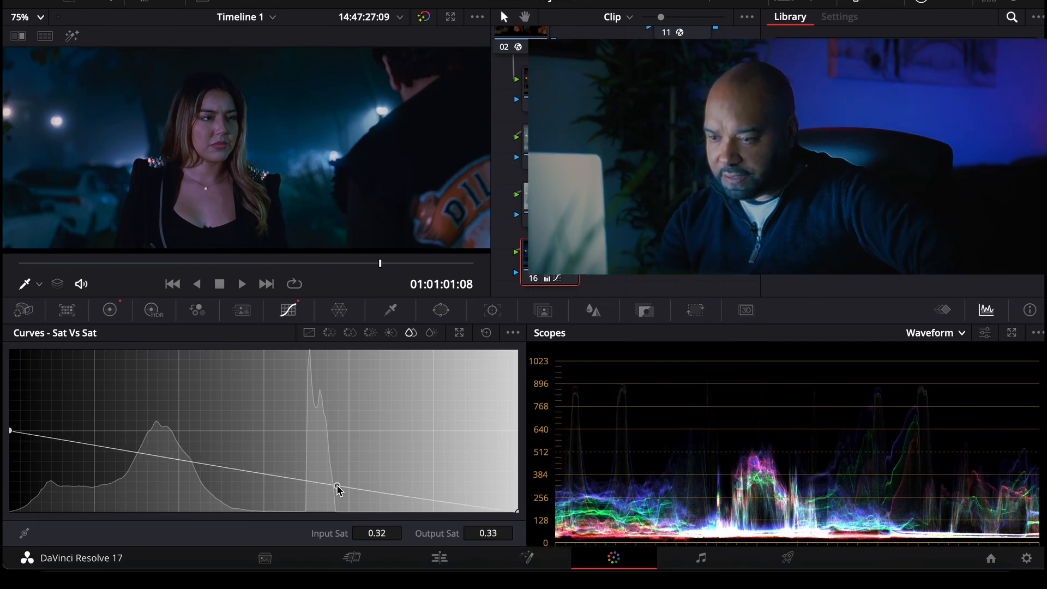
left_click_drag(338, 486, 346, 502)
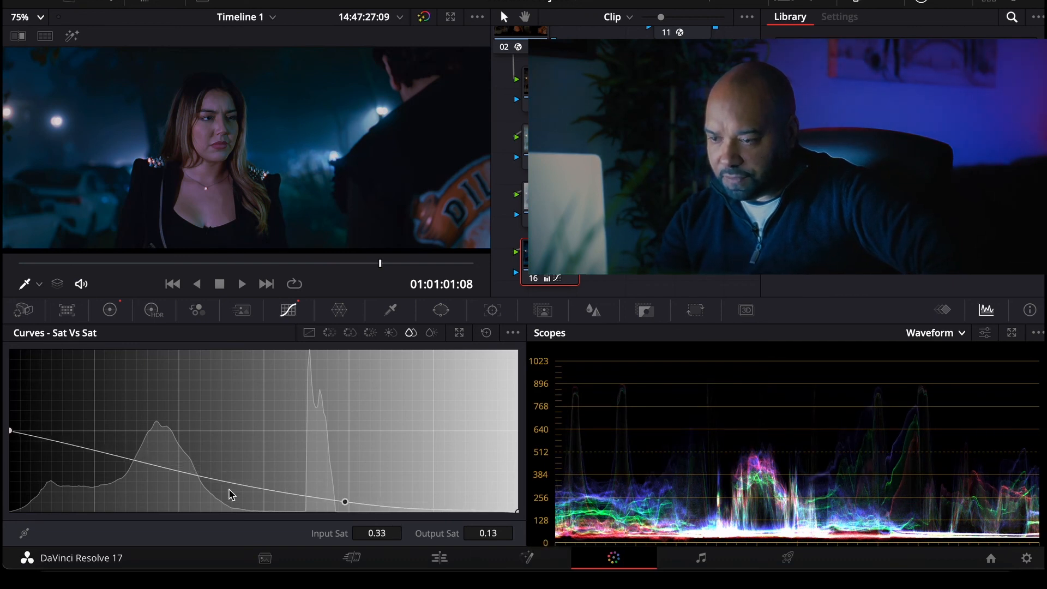
left_click_drag(232, 494, 180, 436)
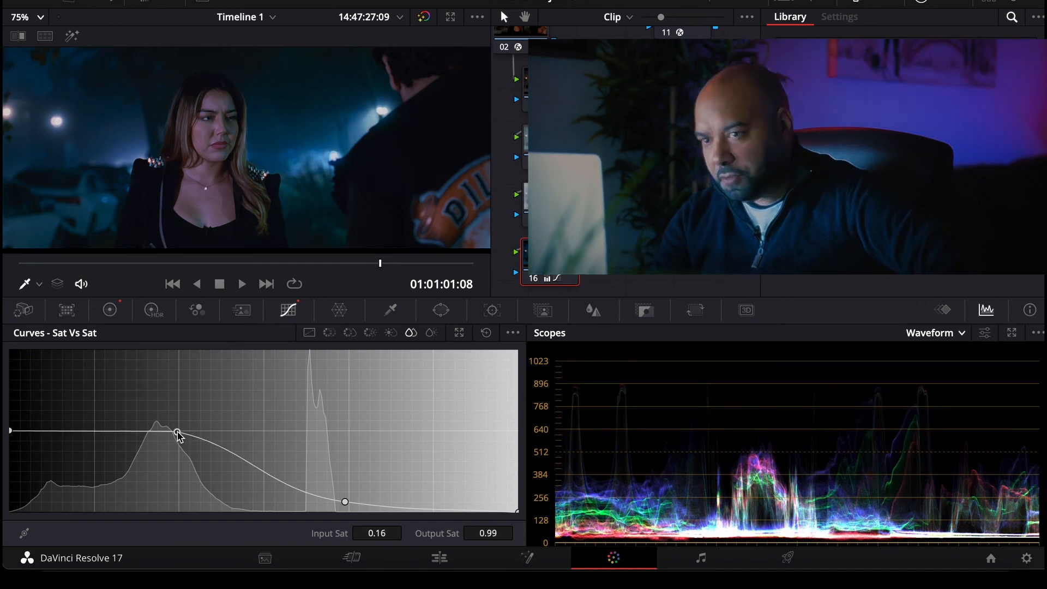
In the Lum Vs Sat curve, bring saturation to 0.00 at both the black and white ends, with a holding point at input luminance 0.83
left_click(390, 333)
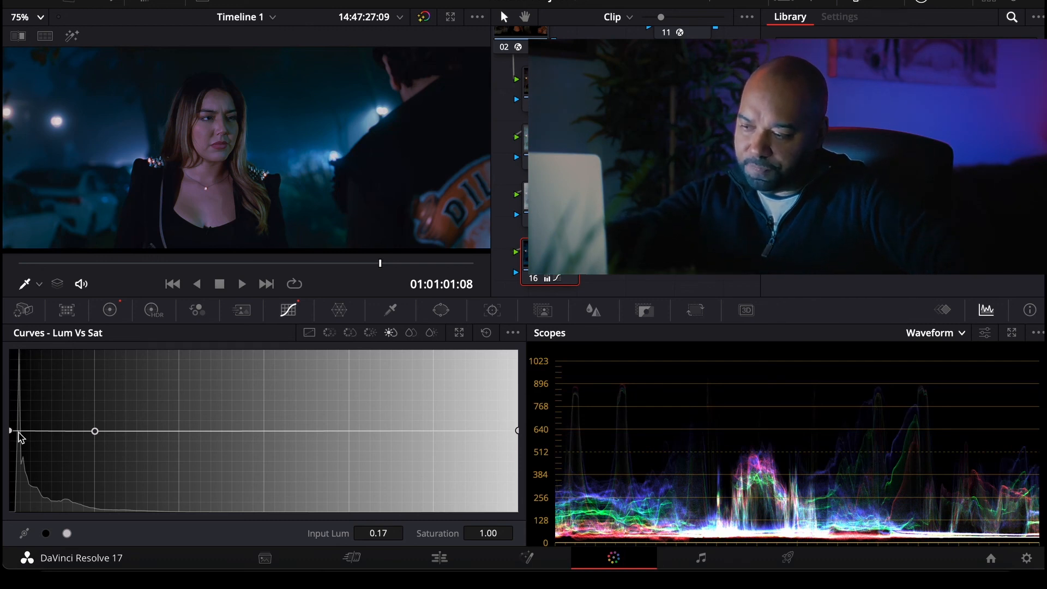
left_click_drag(11, 430, 12, 511)
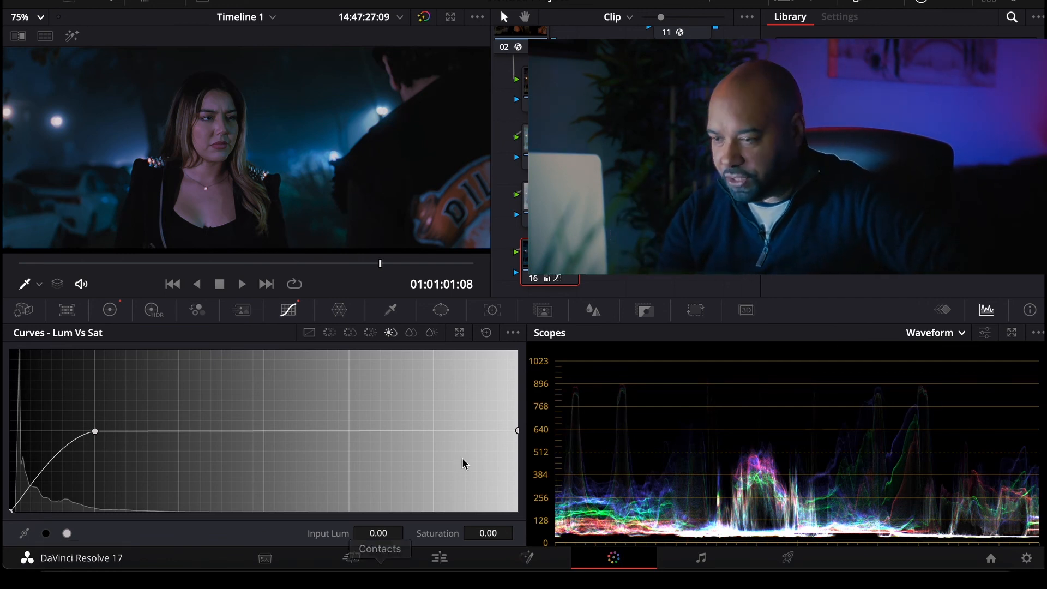
left_click(434, 431)
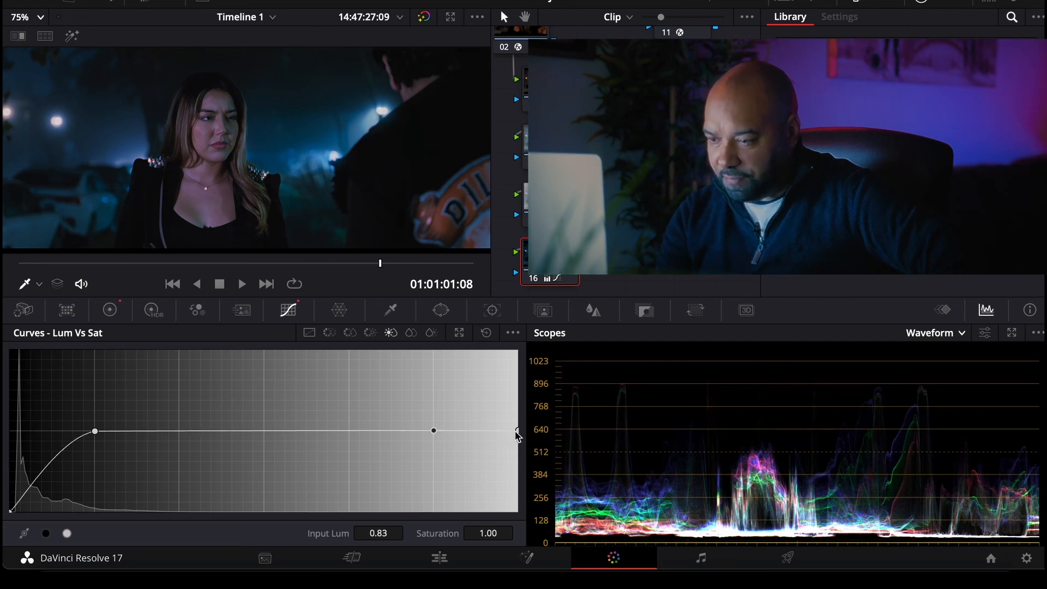
left_click_drag(517, 432, 540, 569)
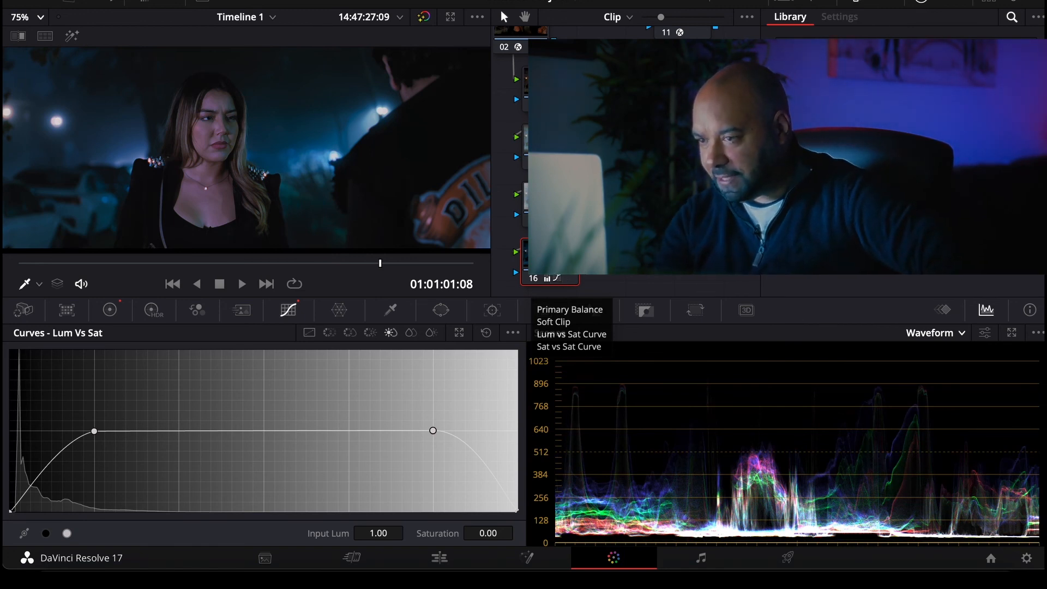
Add a serial node after node 16 and add default anchors to its custom curve
right_click(556, 269)
mouse_move(605, 338)
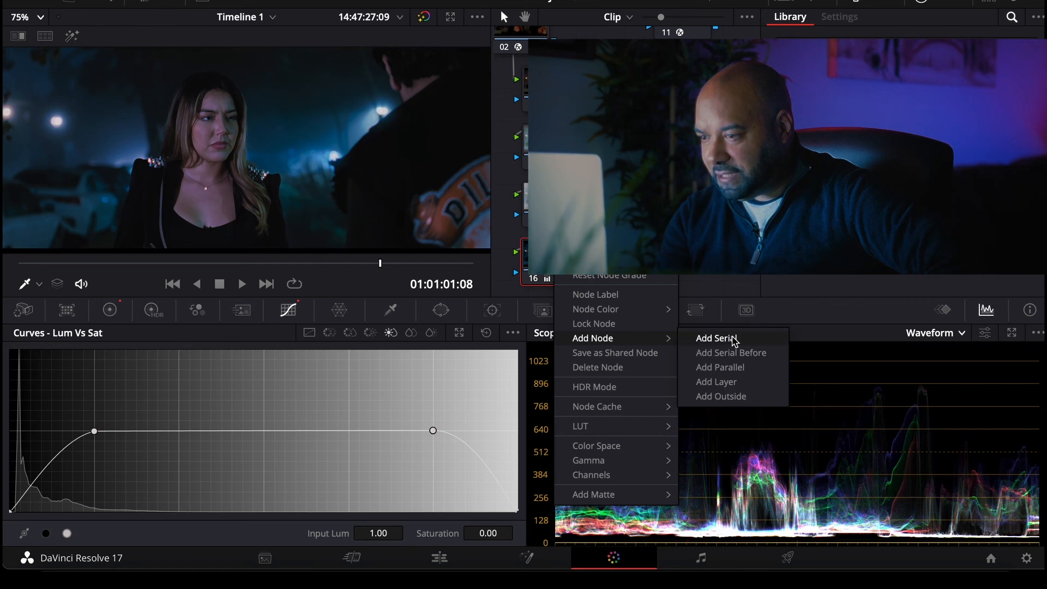
left_click(716, 338)
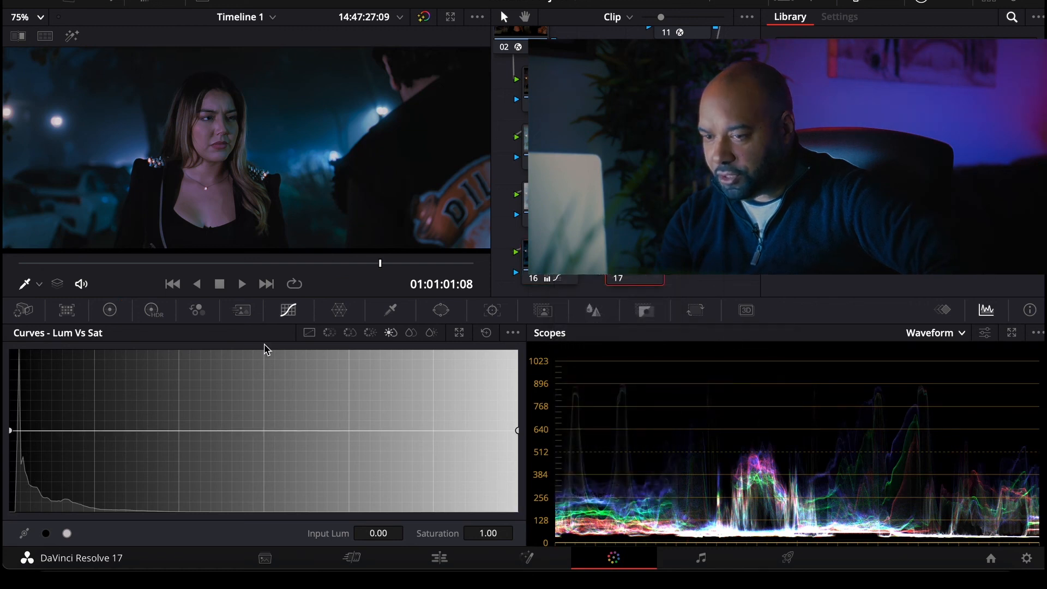
left_click(310, 333)
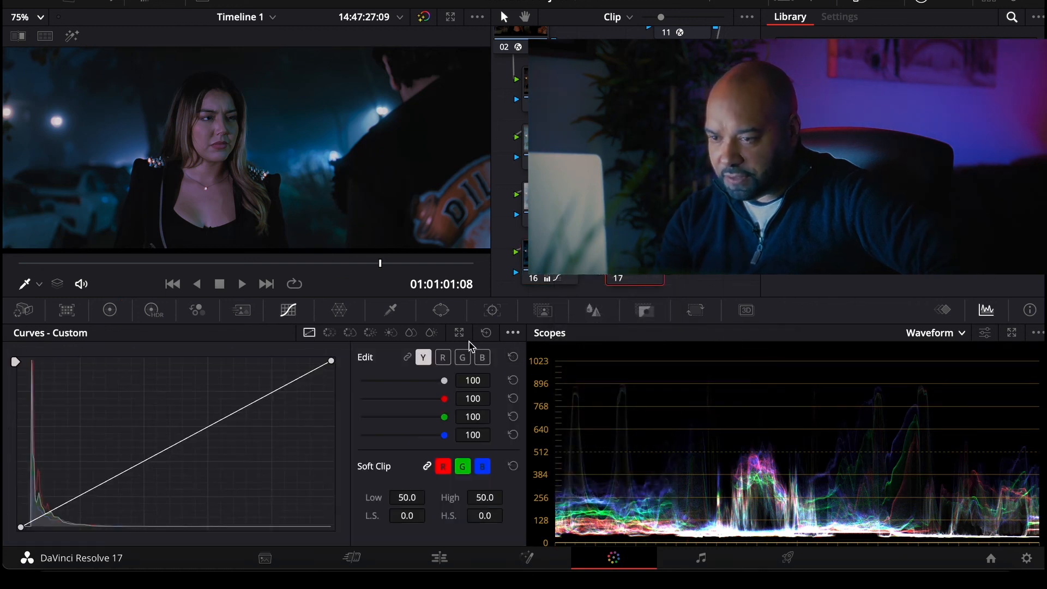
left_click(512, 332)
left_click(529, 428)
left_click(513, 332)
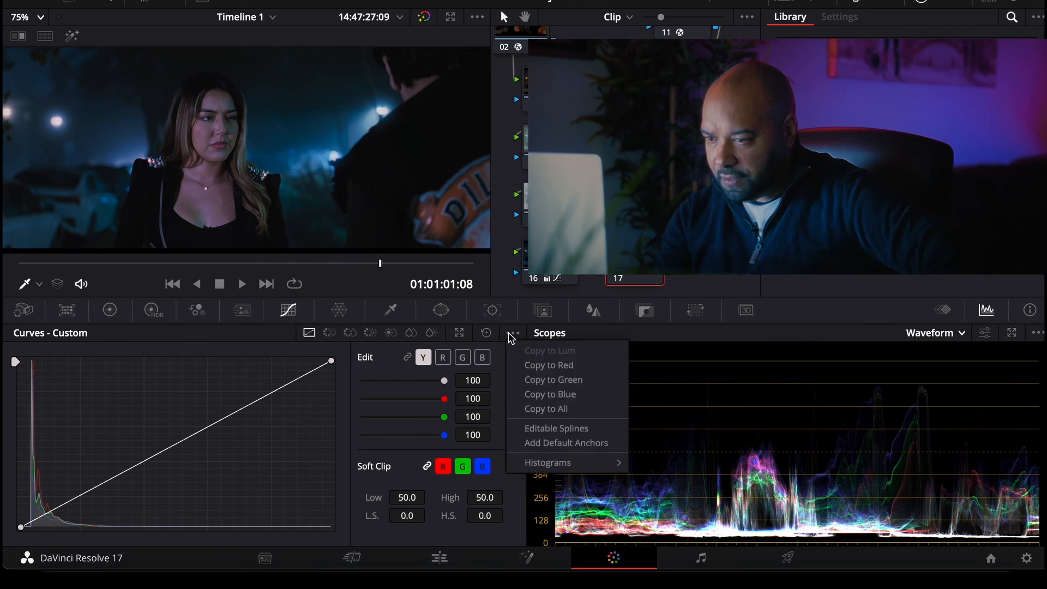
left_click(551, 443)
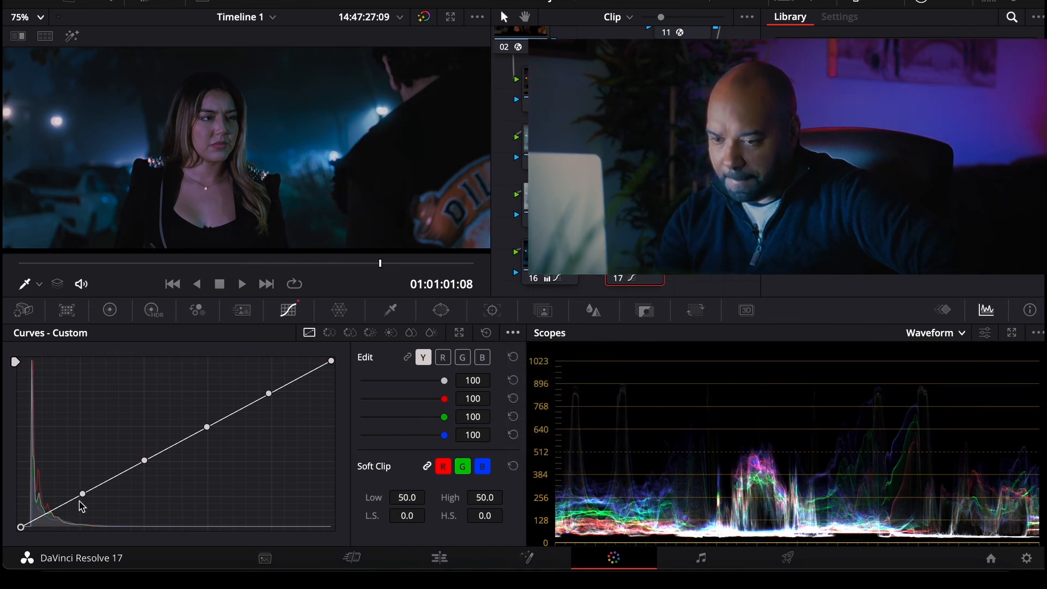
Slightly lower the first and third inner anchors of the luminance curve, raise the second and fourth, and set the luminance curve intensity to 80
left_click_drag(82, 496, 82, 499)
left_click_drag(145, 462, 143, 458)
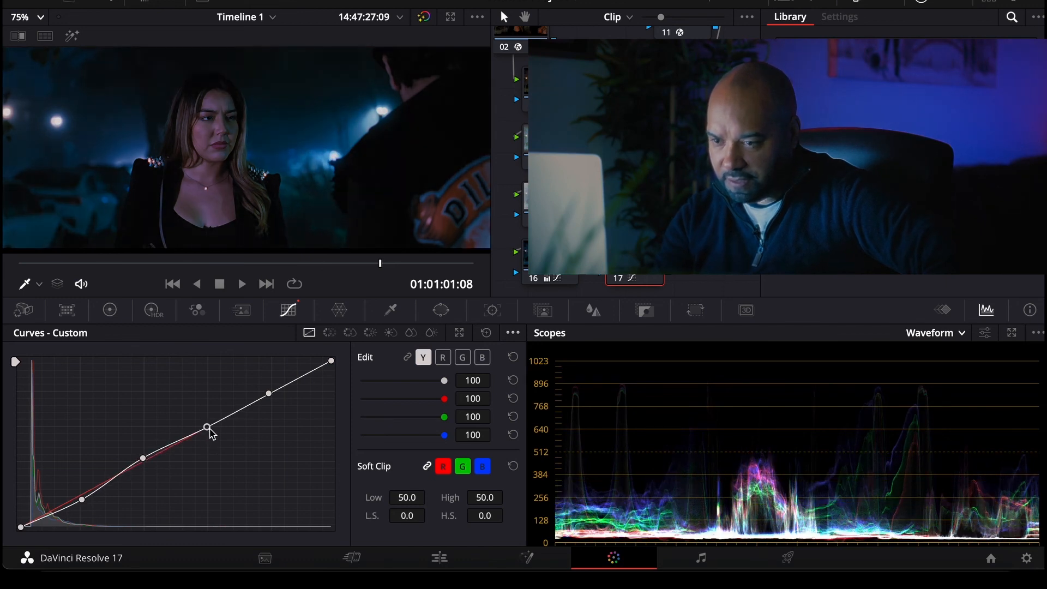
left_click_drag(208, 427, 212, 432)
left_click_drag(269, 393, 272, 388)
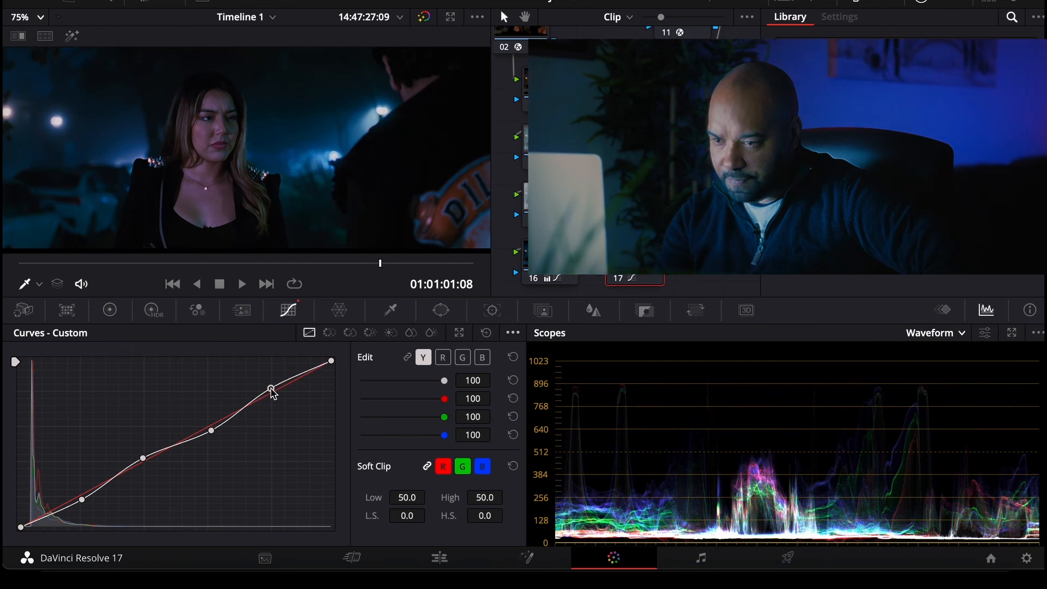
double_click(479, 381)
type("80")
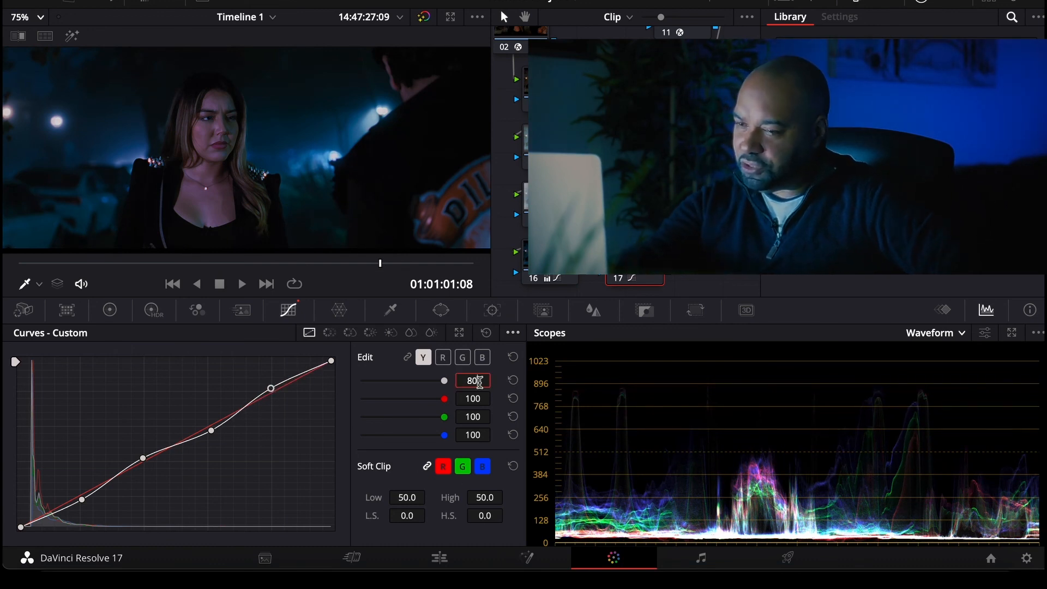
key("Return")
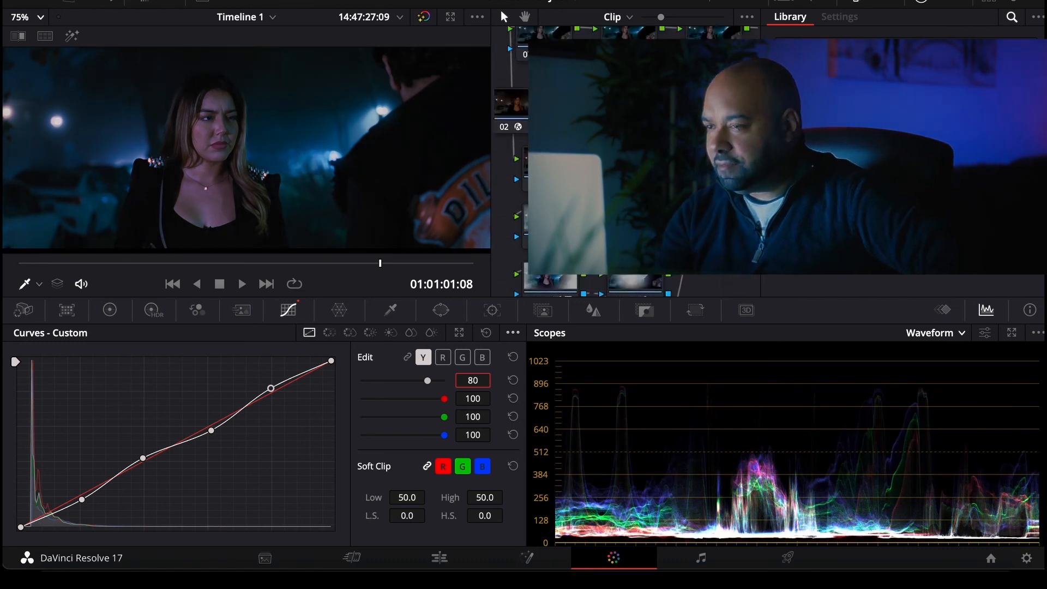
Enable editable splines for node 04's custom curve and shape it with the end-point handles, slightly lowering the shadows and lifting the highlights
scroll(682, 75, "up", 5)
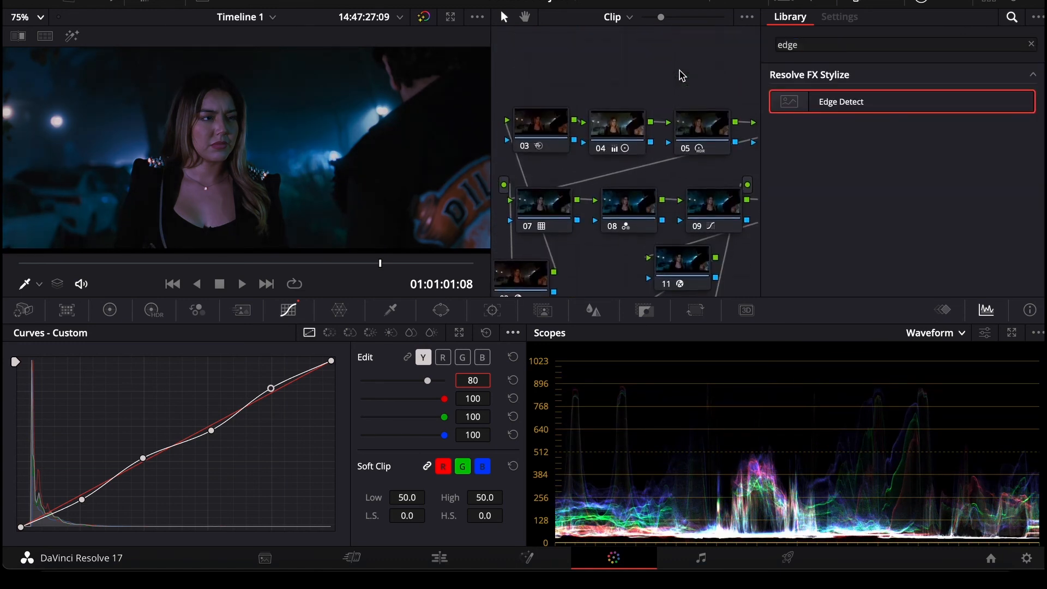
scroll(682, 76, "down", 1)
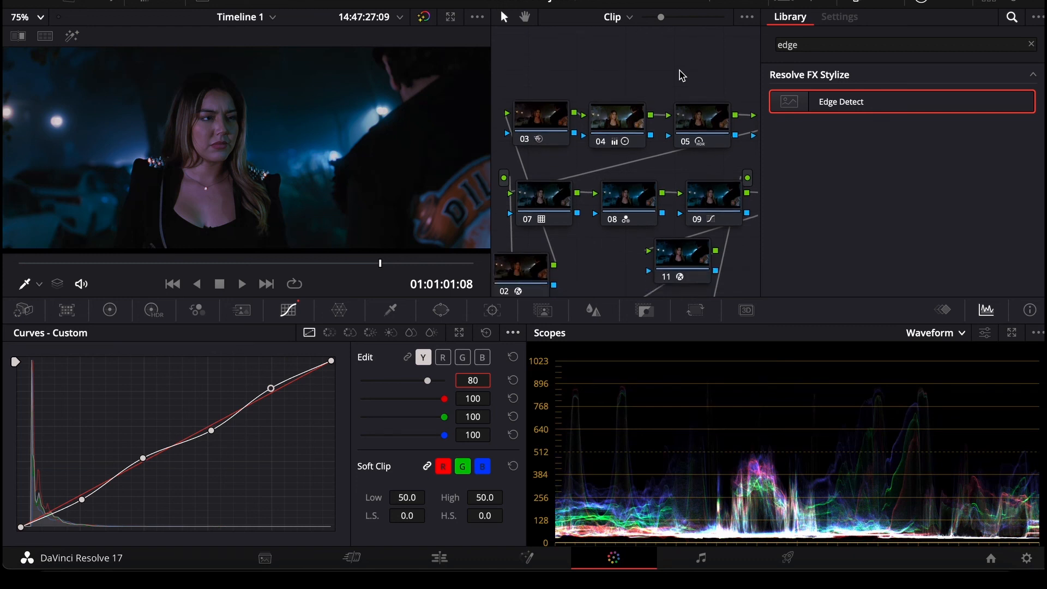
left_click(620, 124)
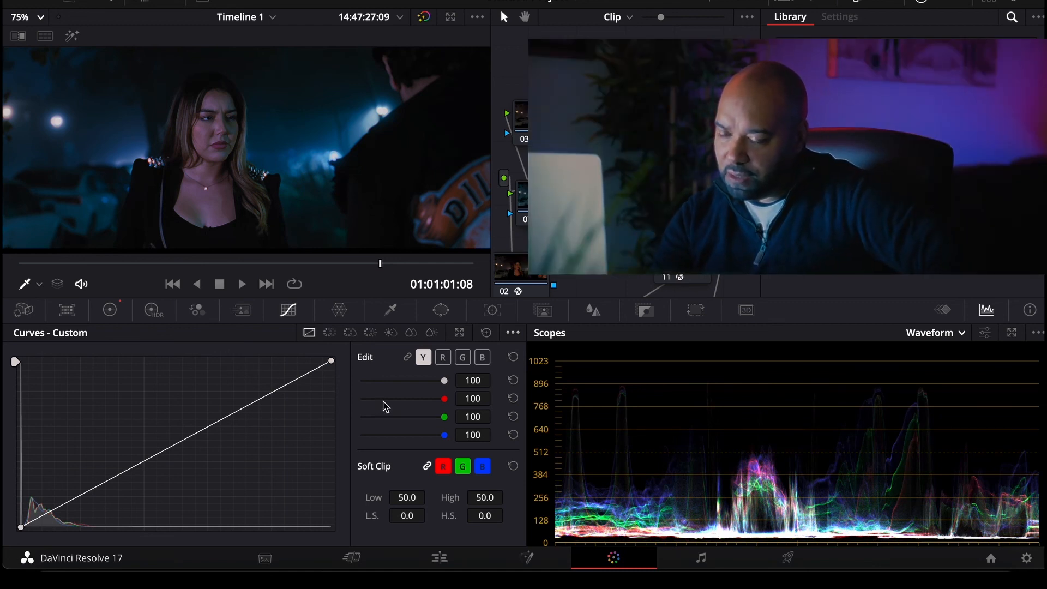
left_click(513, 338)
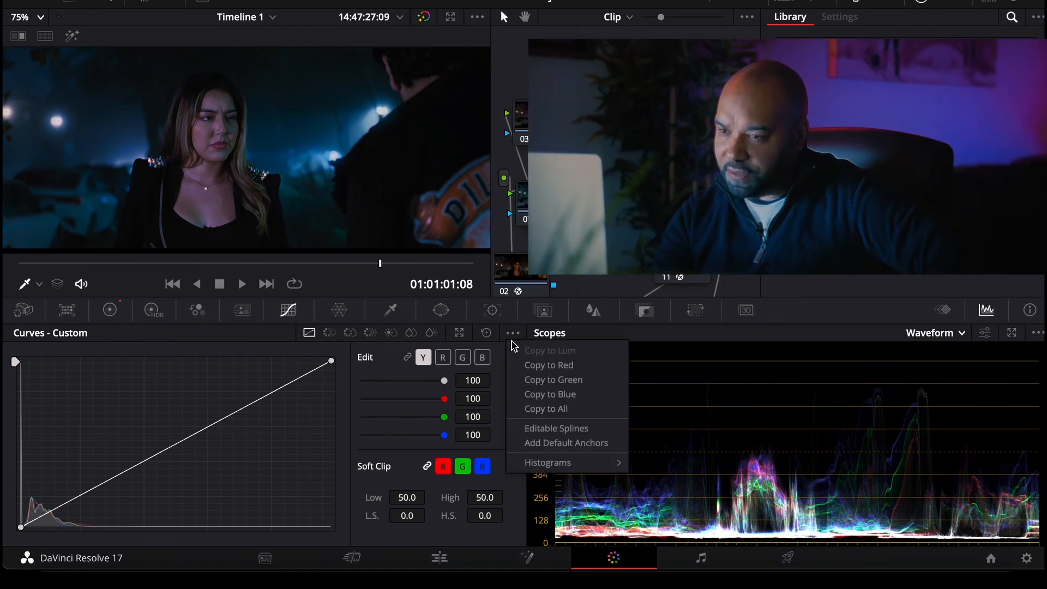
left_click(528, 426)
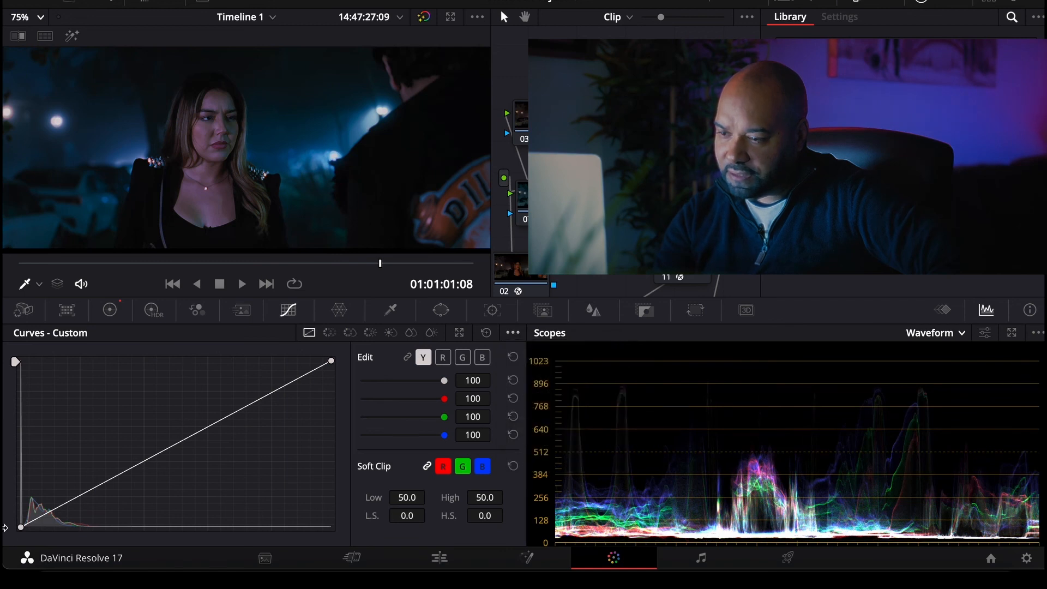
left_click(127, 472)
left_click_drag(129, 472, 137, 471)
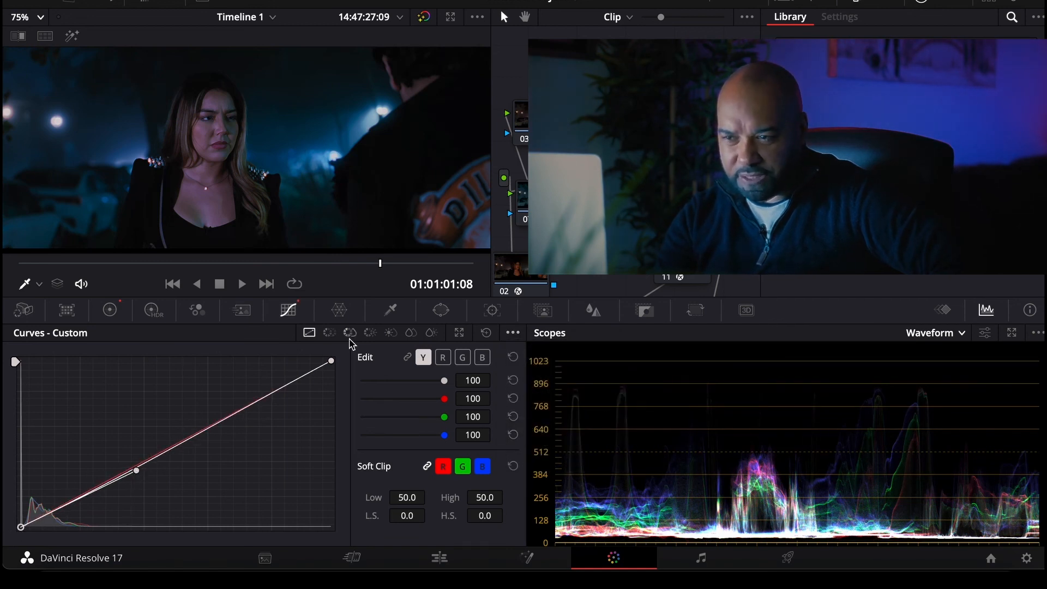
left_click(332, 361)
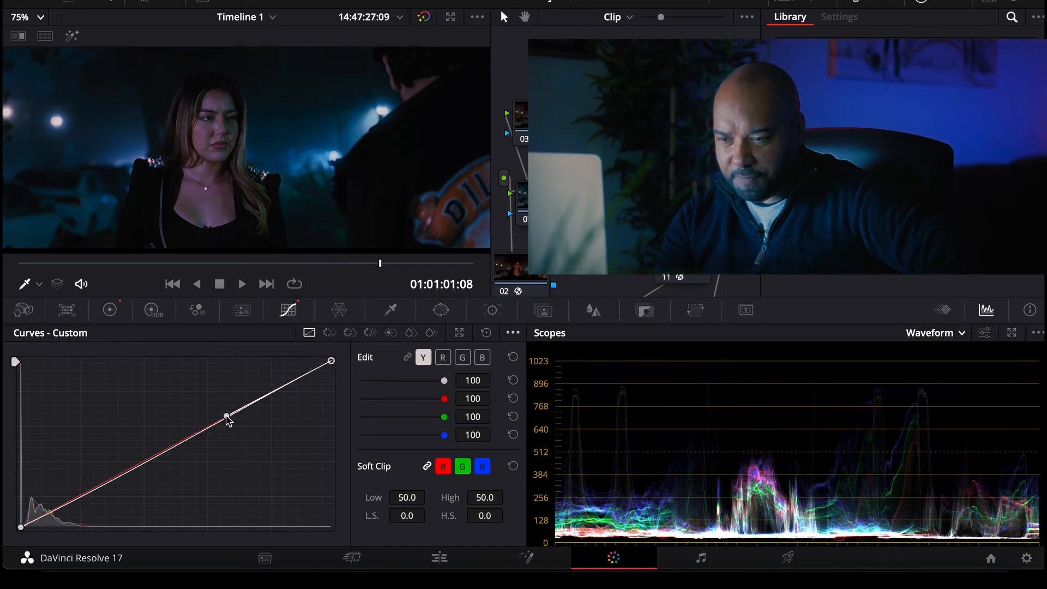
left_click_drag(229, 417, 211, 406)
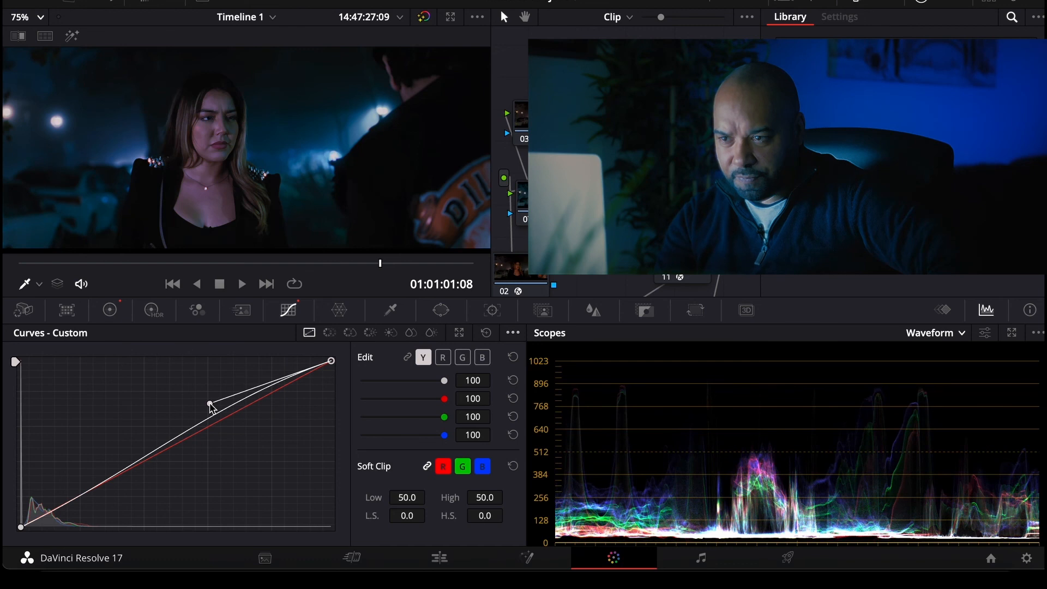
Try node 04's primaries saturation at 82.20 and settle on 60.20
left_click(110, 309)
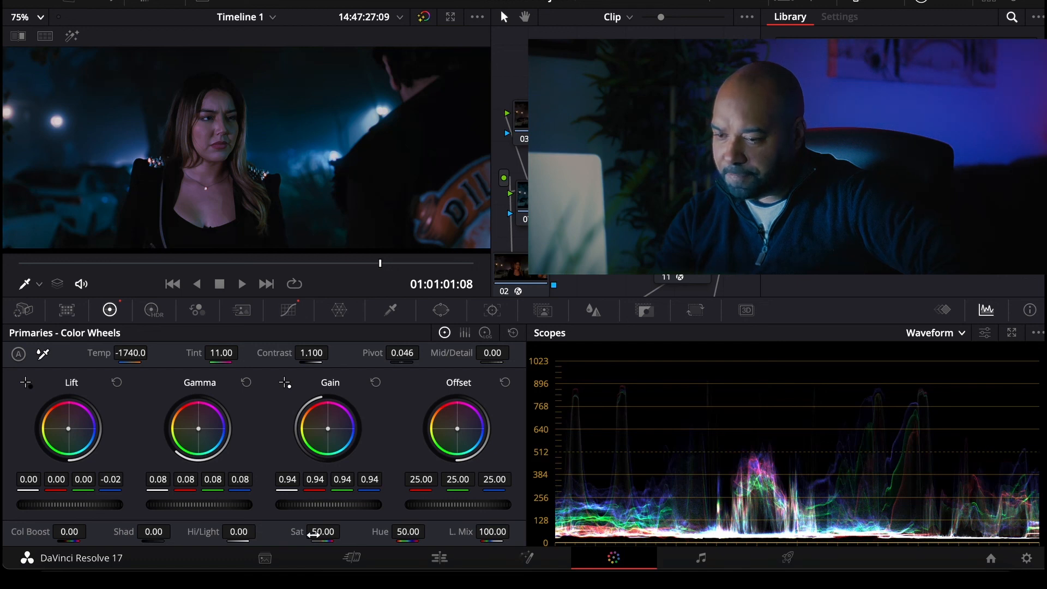
left_click_drag(314, 535, 345, 531)
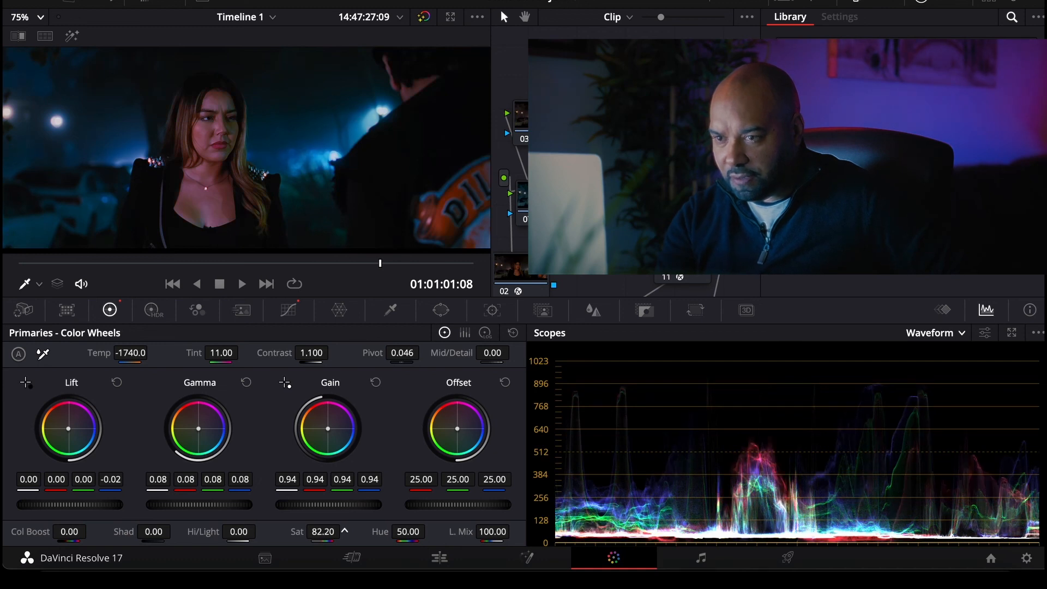
left_click_drag(344, 532, 344, 532)
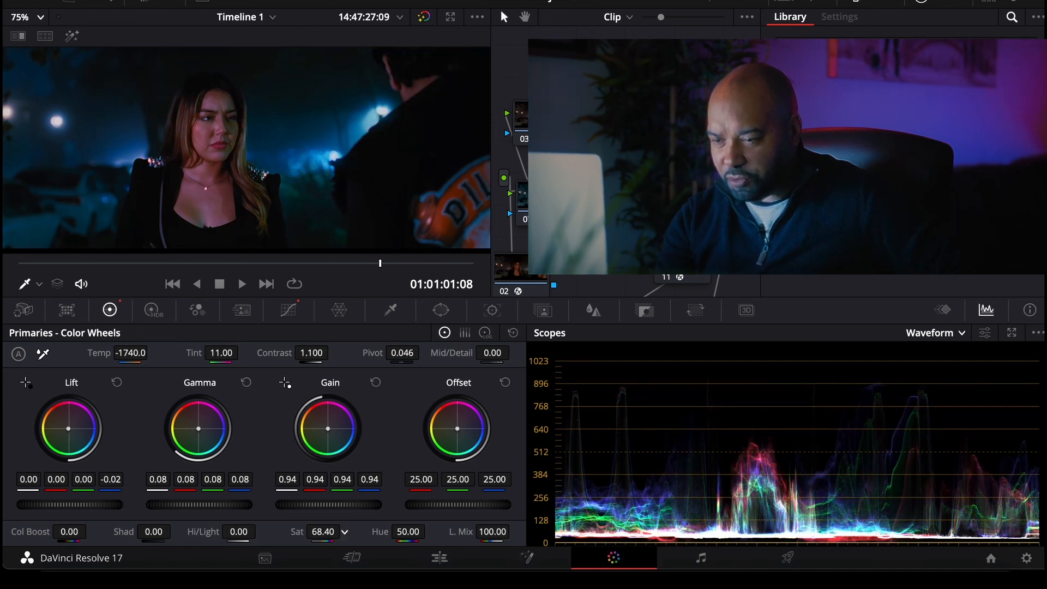
left_click_drag(344, 532, 345, 532)
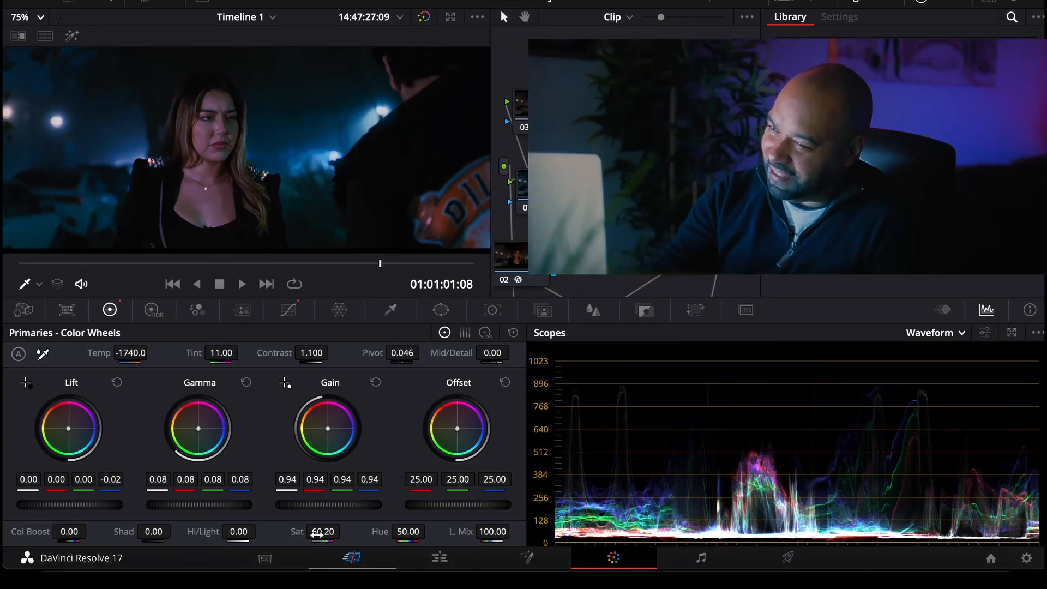
Bypass all grades to compare the ungraded clip, and turn the grade back on
left_click(425, 18)
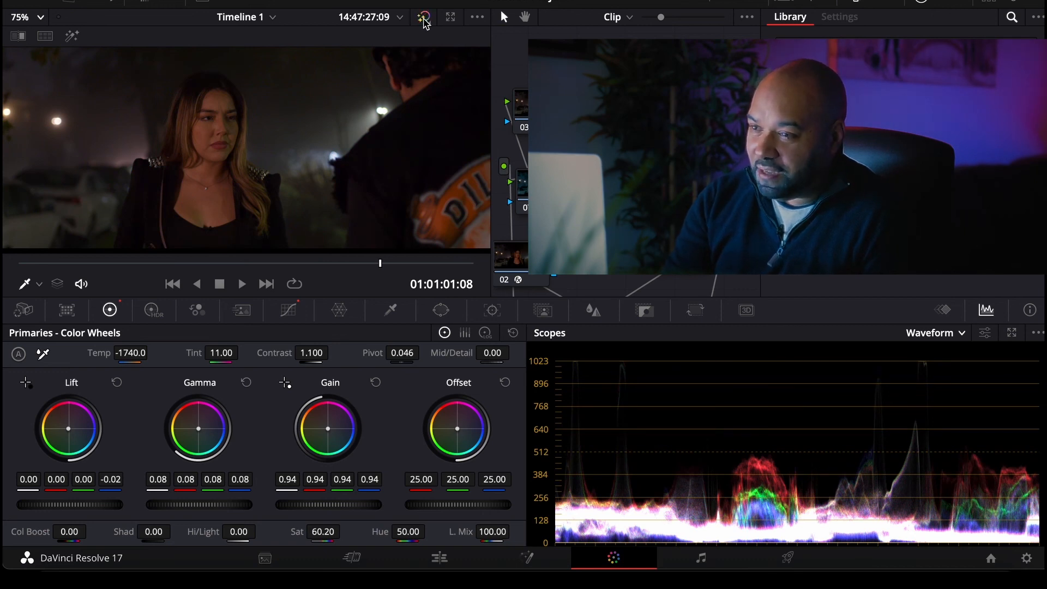
left_click(425, 20)
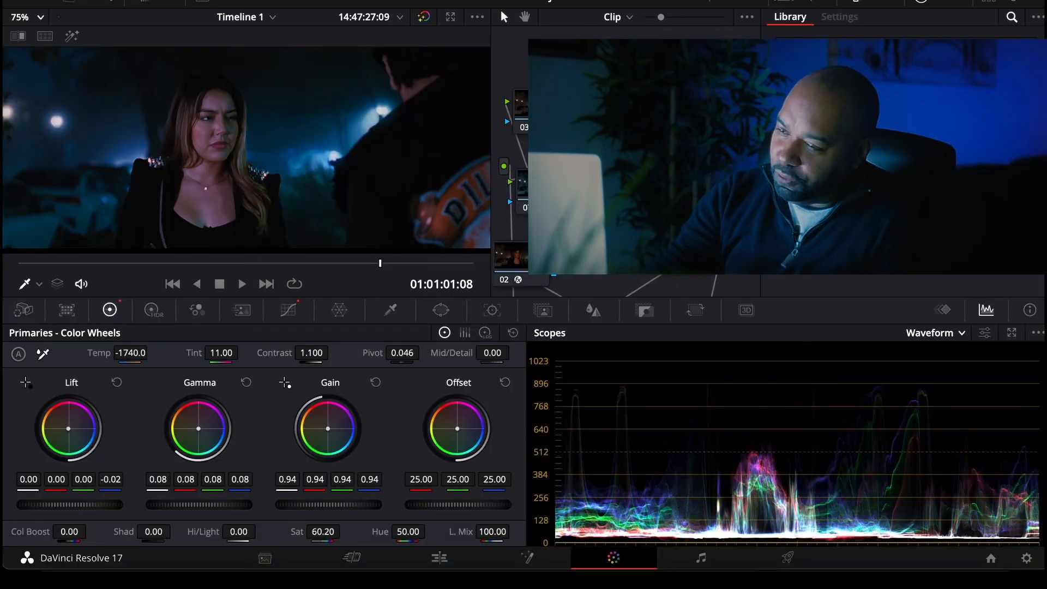
scroll(627, 164, "down", 8)
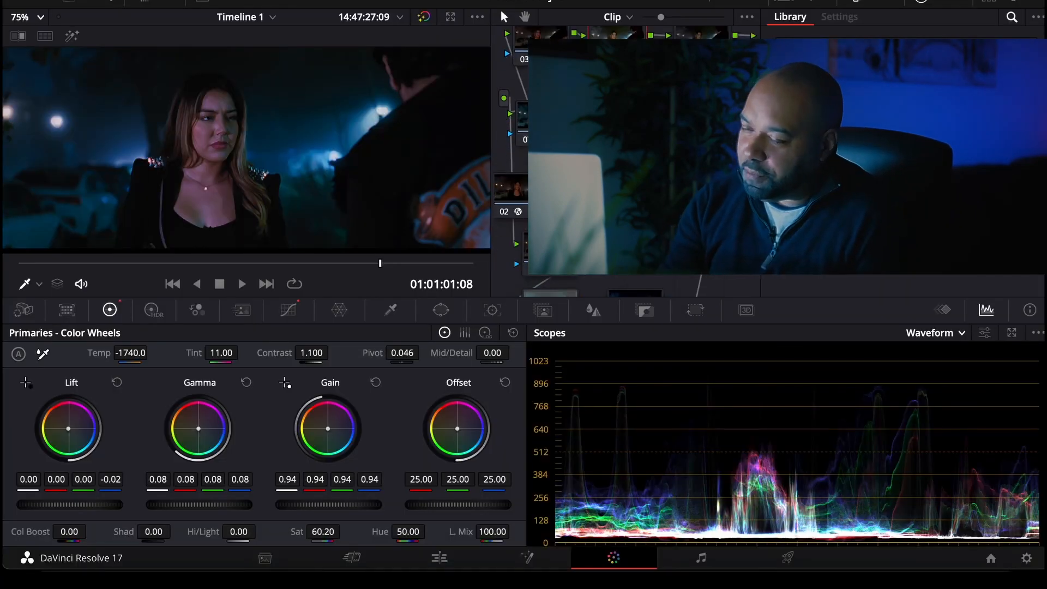
scroll(626, 163, "down", 1)
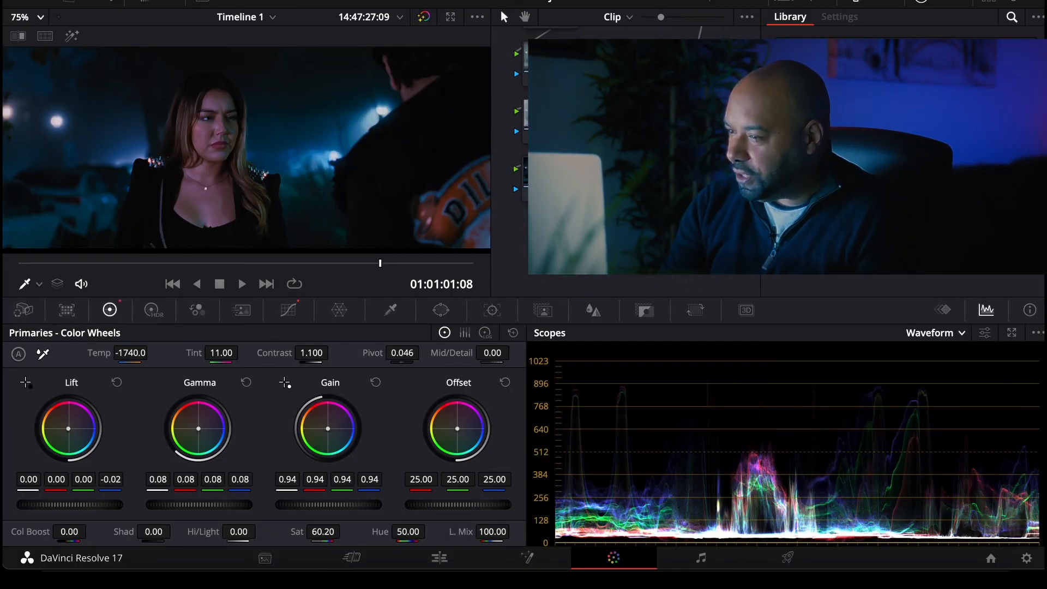
right_click(644, 177)
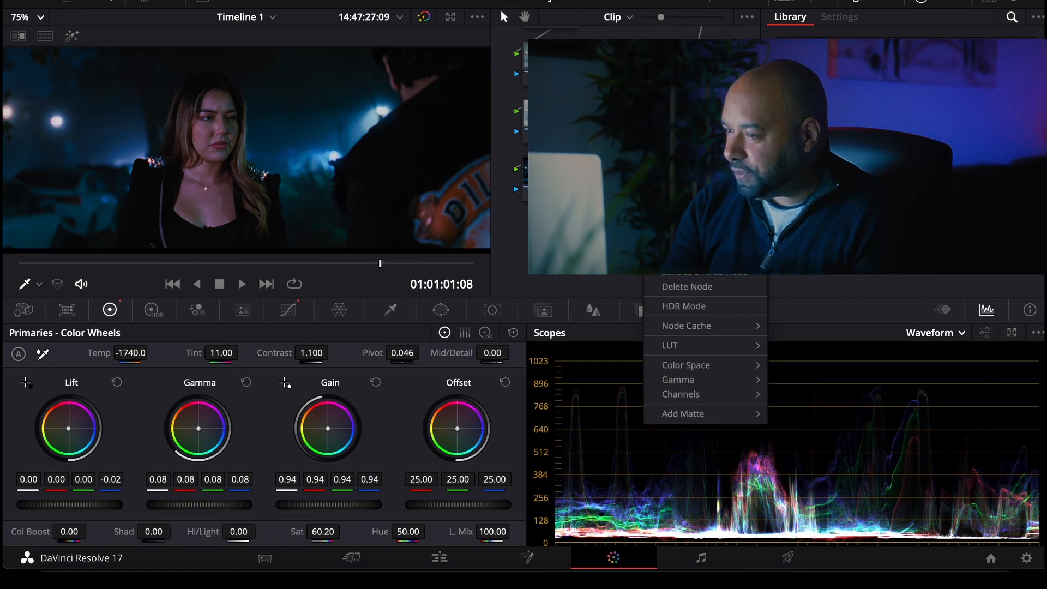
mouse_move(682, 257)
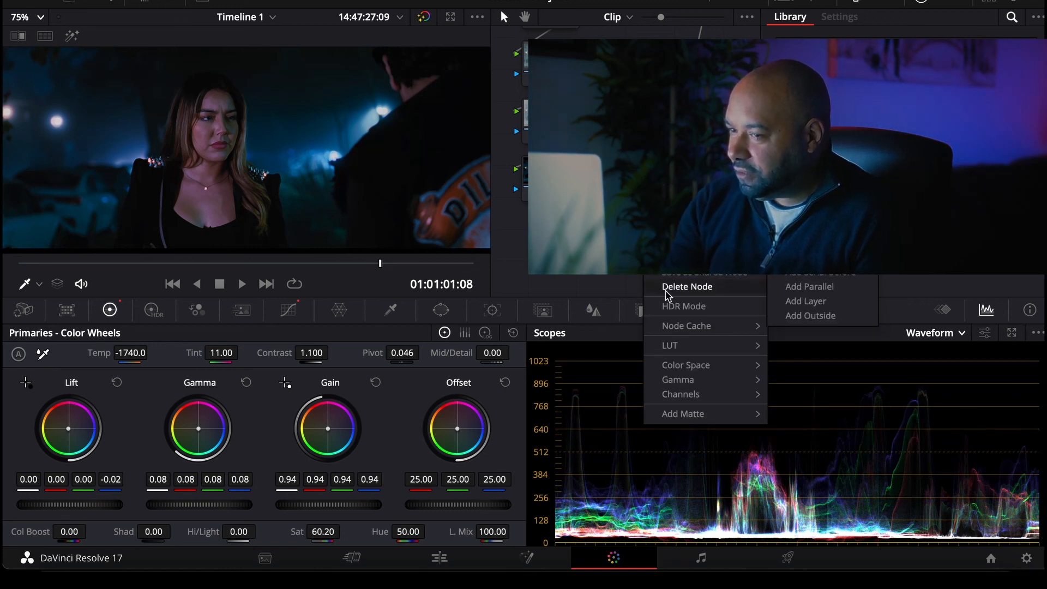
left_click(632, 289)
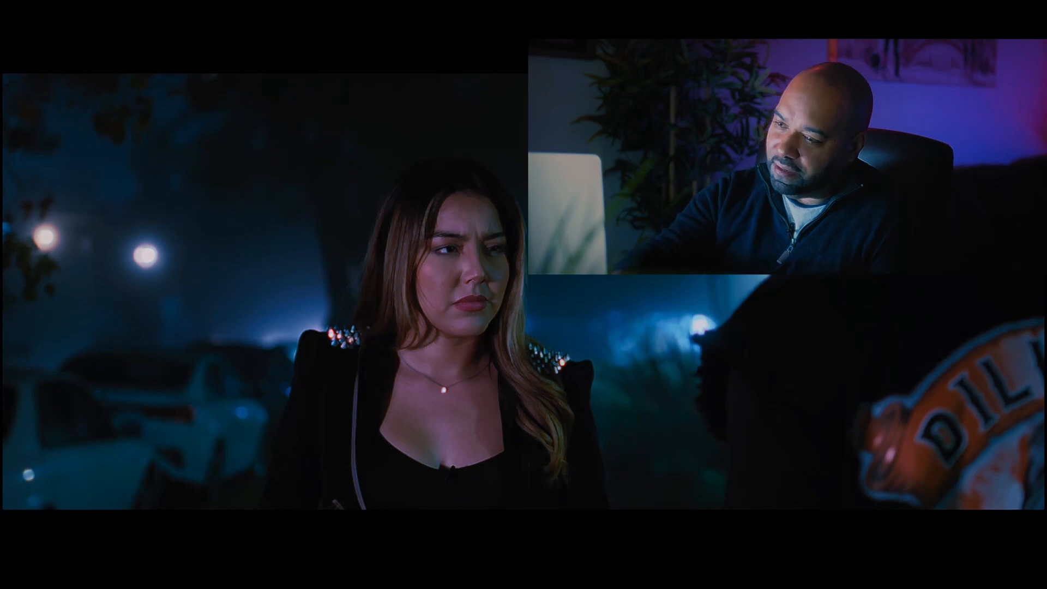